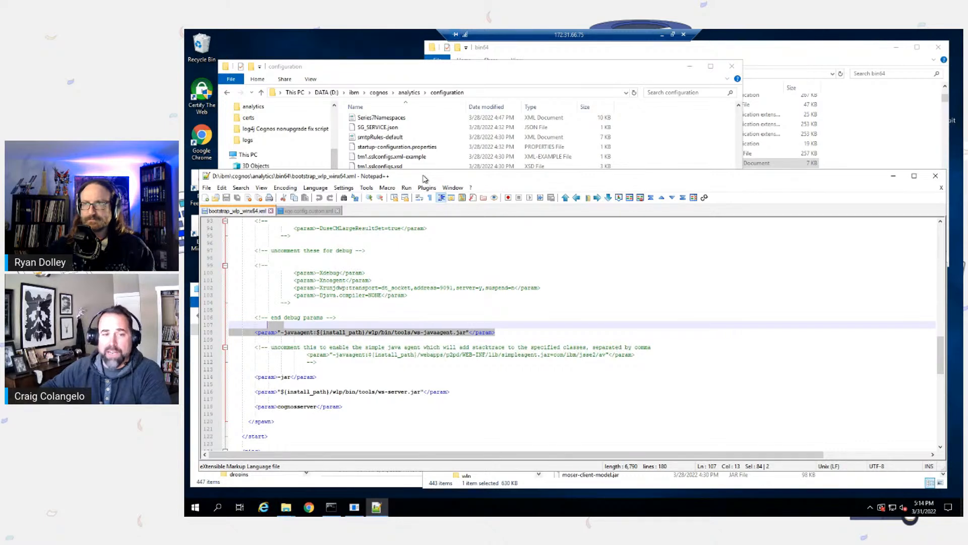
# Step: Check the lib folder's path and highlight the ws-javaagent.jar param line in bootstrap_wlp_winx64.xml
pyautogui.click(526, 484)
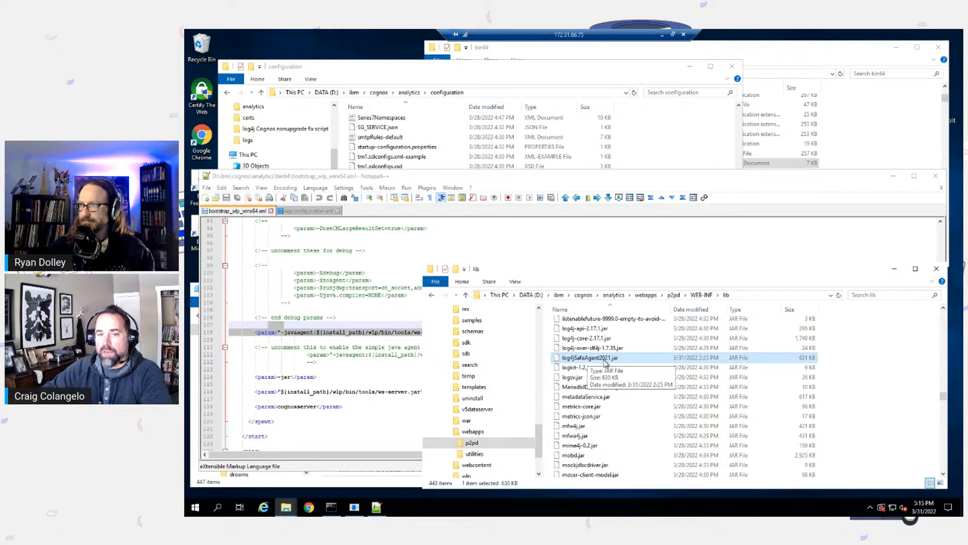
pyautogui.click(782, 298)
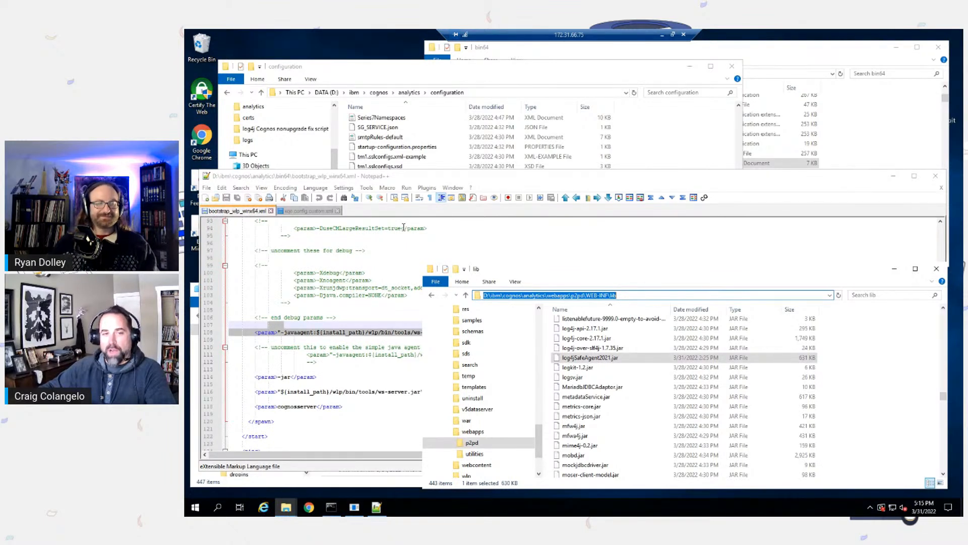
pyautogui.click(487, 186)
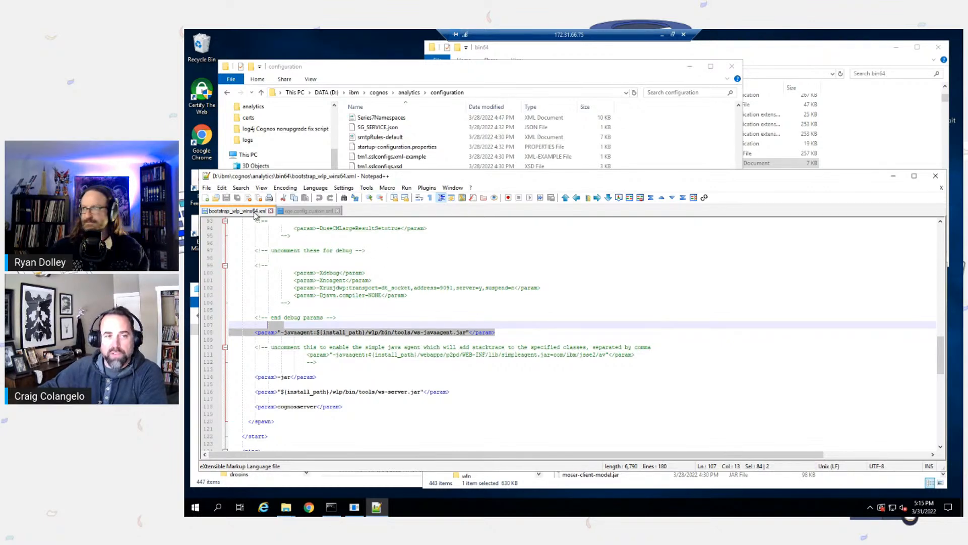
pyautogui.moveTo(496, 331); pyautogui.dragTo(261, 331)
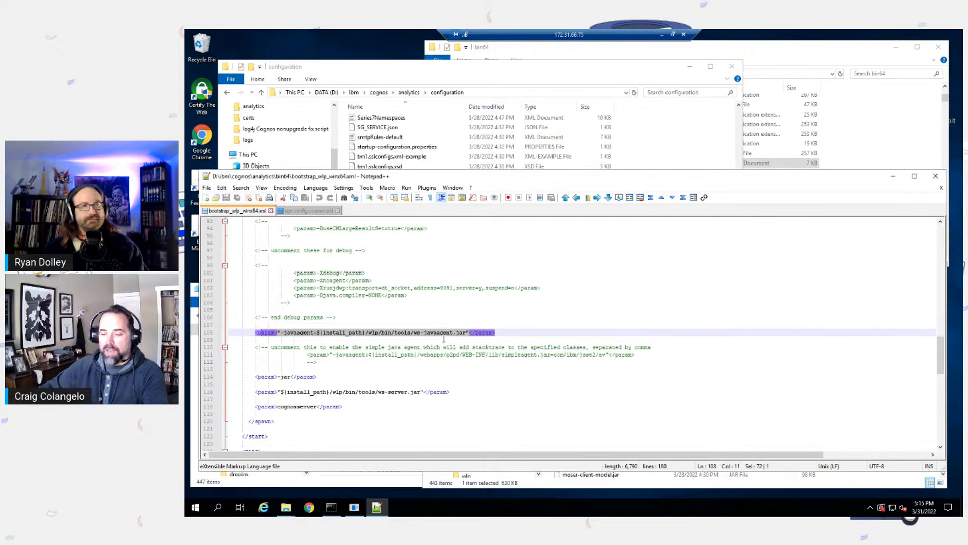
# Step: Examine the log4jSafeAgent2021.jar javaagent argument in xqe.config.custom.xml and bring up the log4j search results window
pyautogui.click(318, 211)
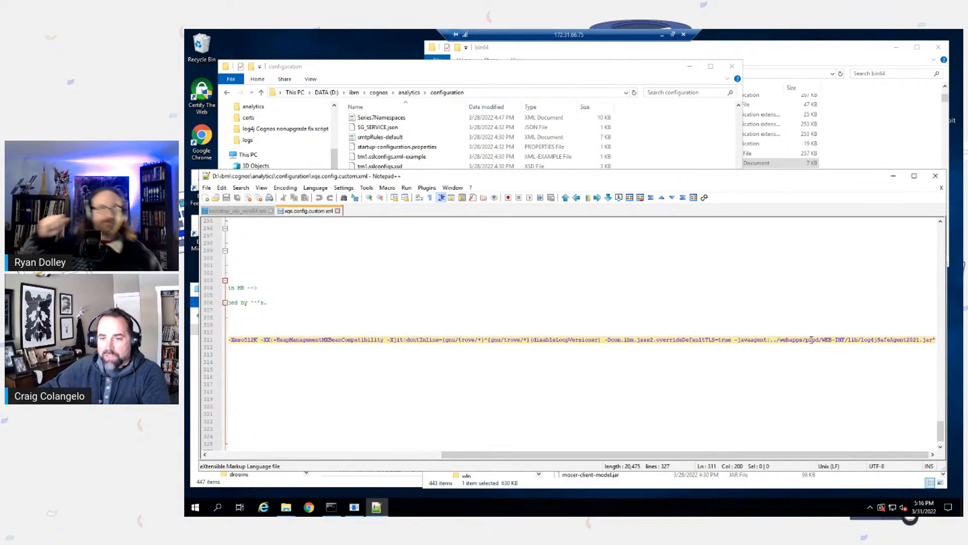
pyautogui.moveTo(800, 339); pyautogui.dragTo(934, 339)
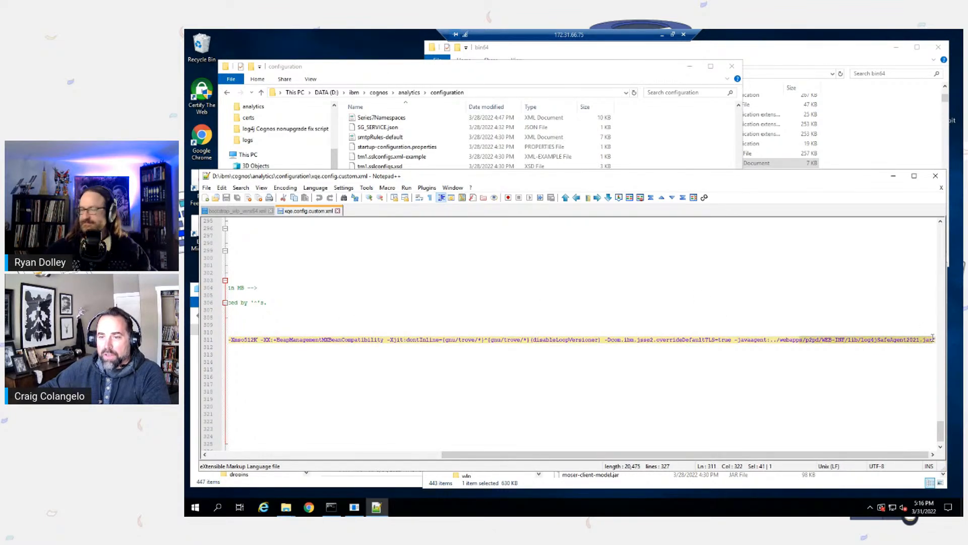
pyautogui.click(507, 83)
pyautogui.click(396, 196)
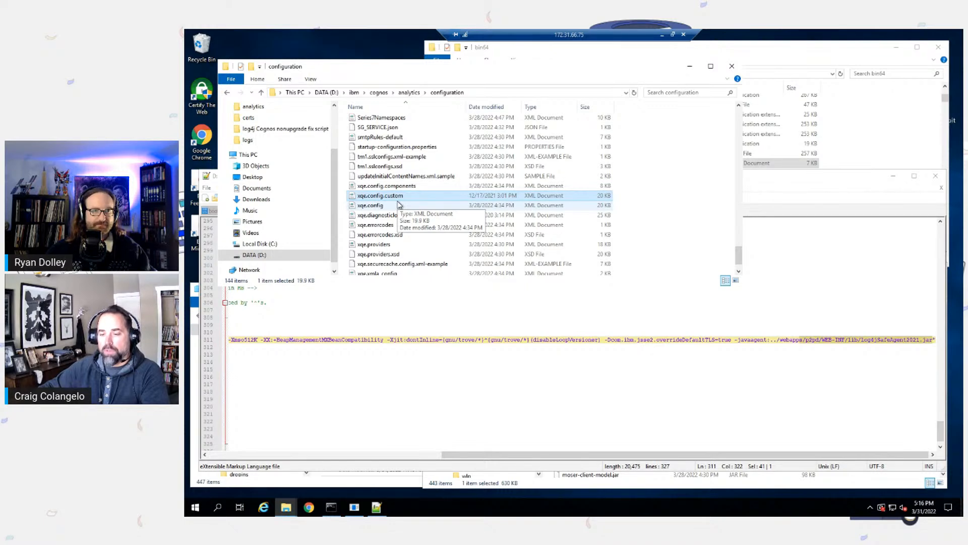
pyautogui.click(775, 339)
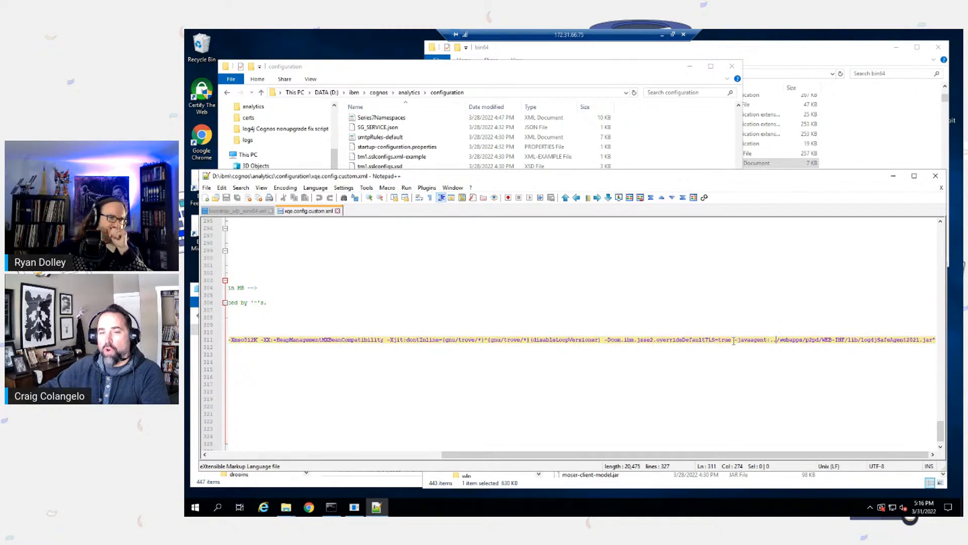
pyautogui.moveTo(734, 340); pyautogui.dragTo(942, 342)
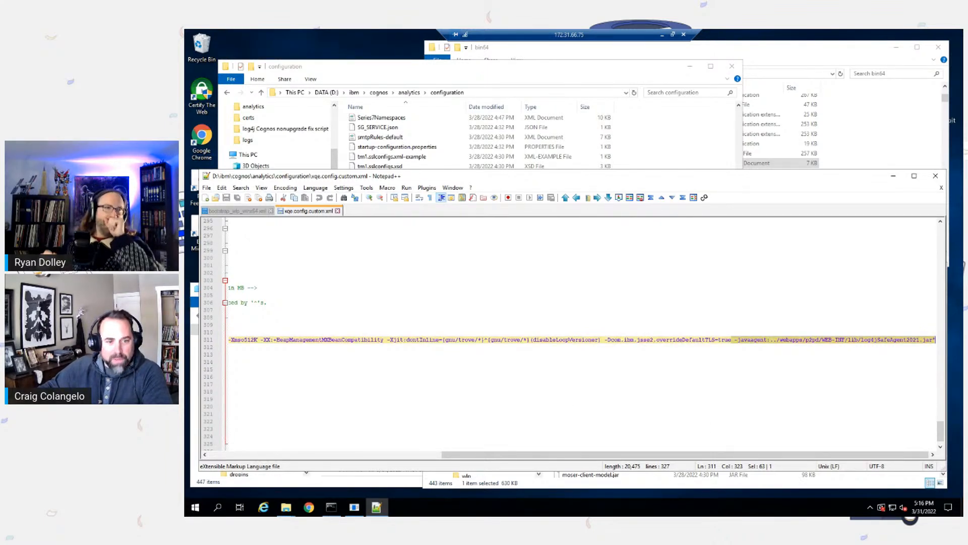
pyautogui.click(293, 511)
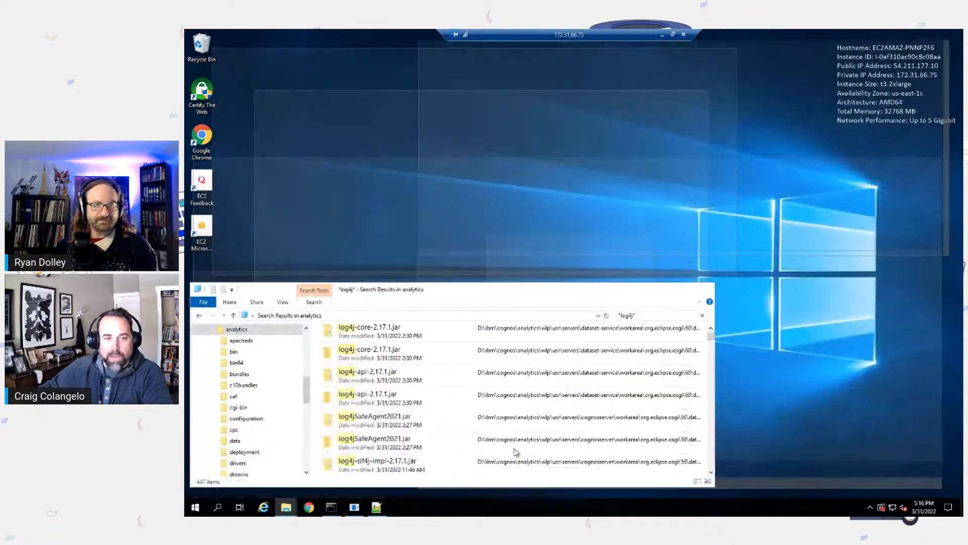
pyautogui.click(535, 474)
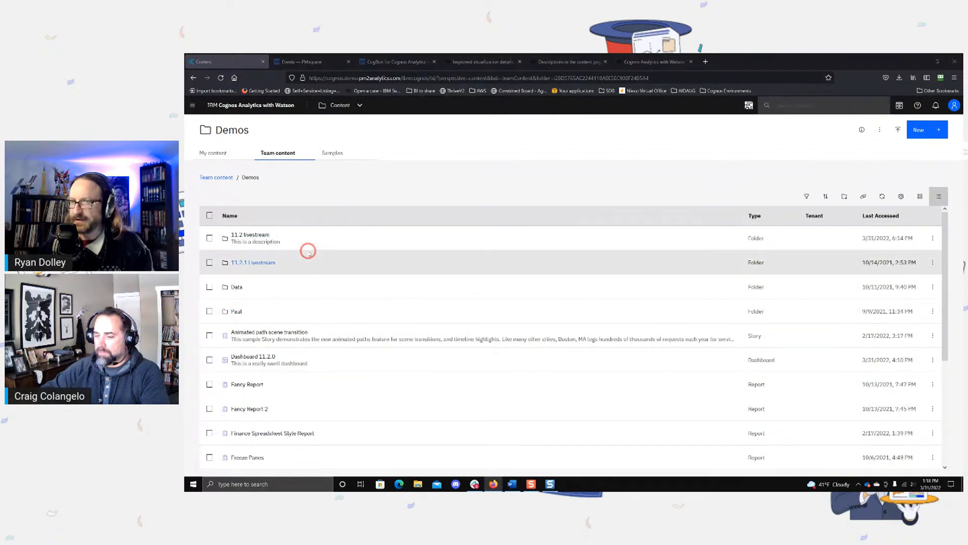
# Step: Switch the Demos content list's row size to Compact and back to Default
pyautogui.click(900, 196)
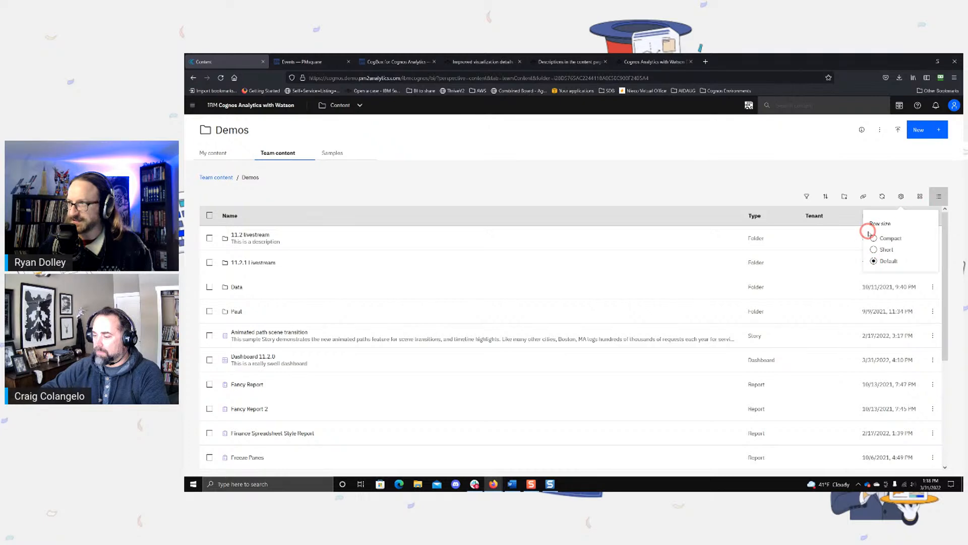
pyautogui.click(873, 249)
pyautogui.click(873, 238)
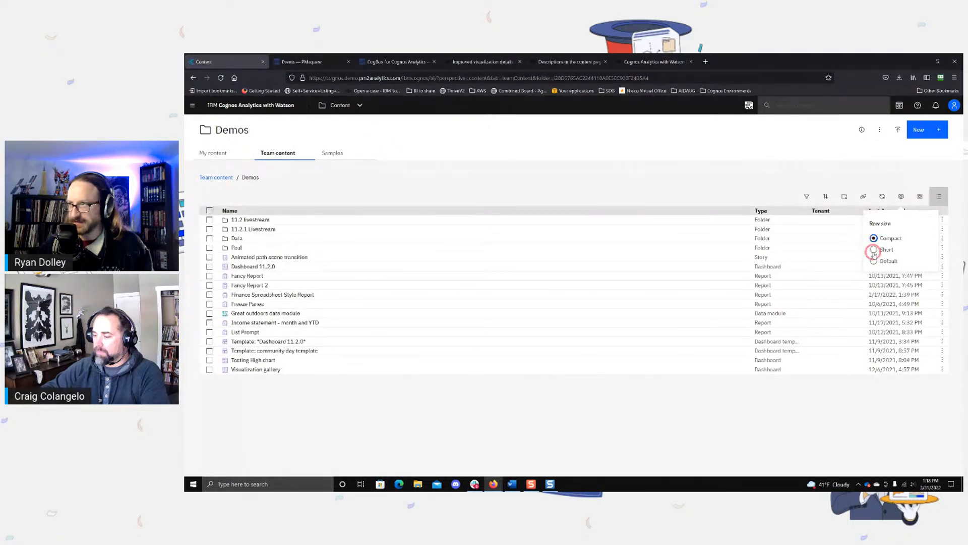
pyautogui.click(873, 260)
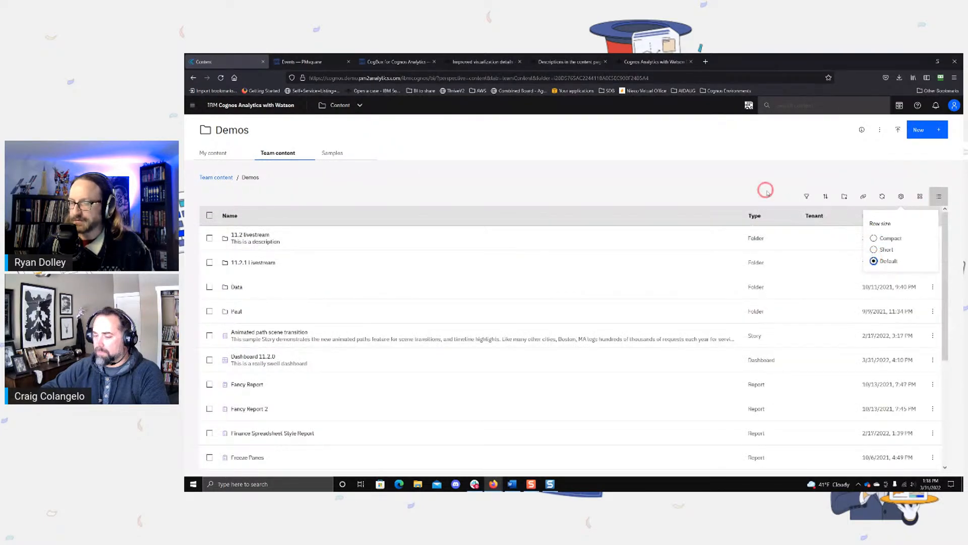
pyautogui.click(487, 191)
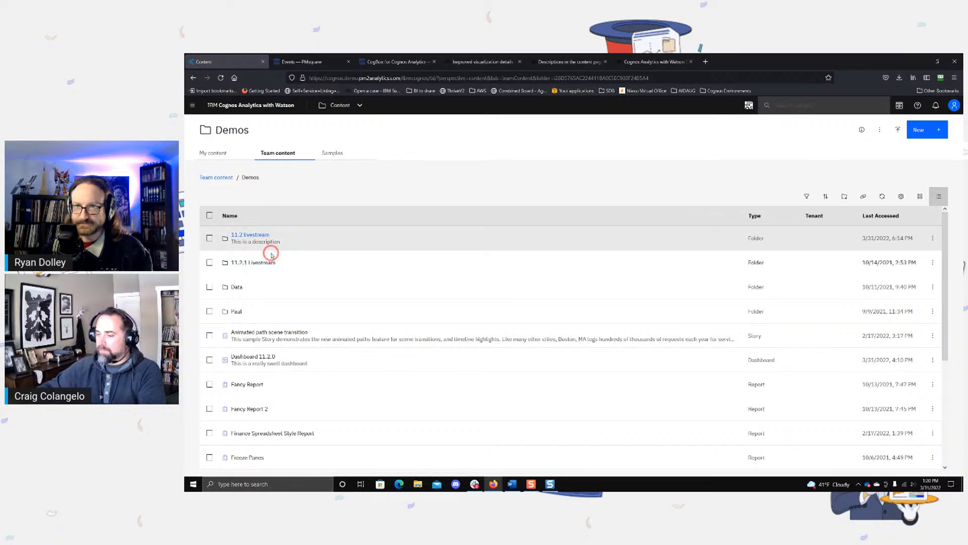
# Step: Look through the Demos folder's items and open the Dashboard 11.2.0 dashboard
pyautogui.scroll(-3, 307, 273)
pyautogui.scroll(-3, 315, 271)
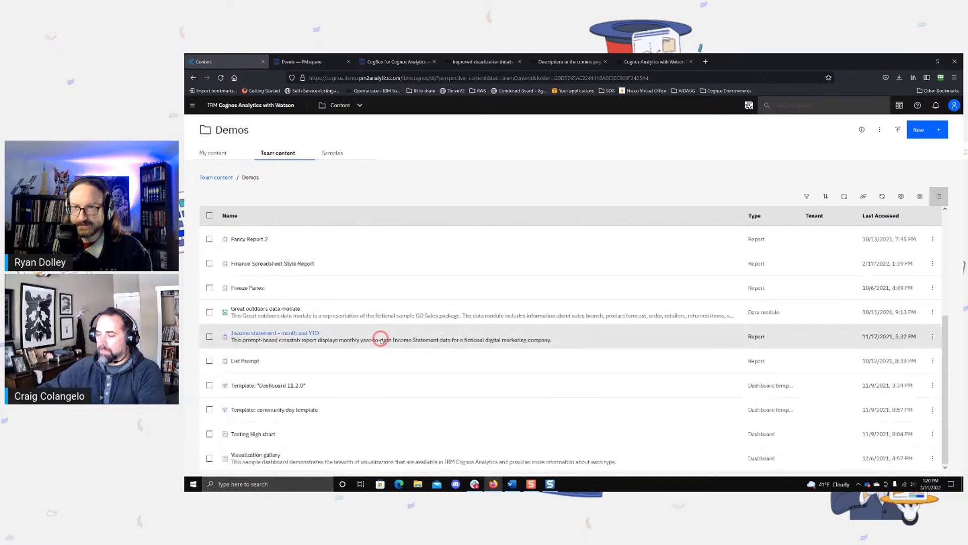
pyautogui.scroll(4, 336, 413)
pyautogui.scroll(2, 336, 414)
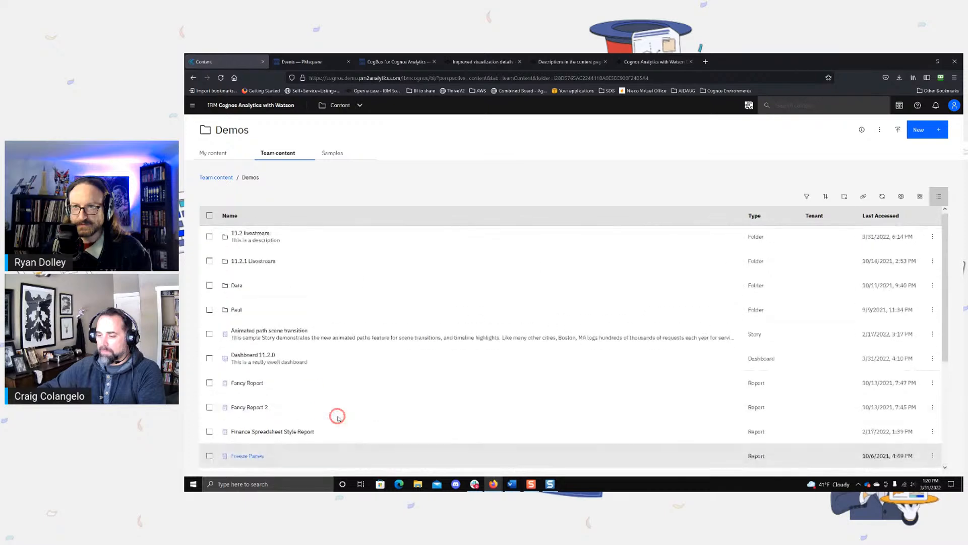
pyautogui.click(267, 356)
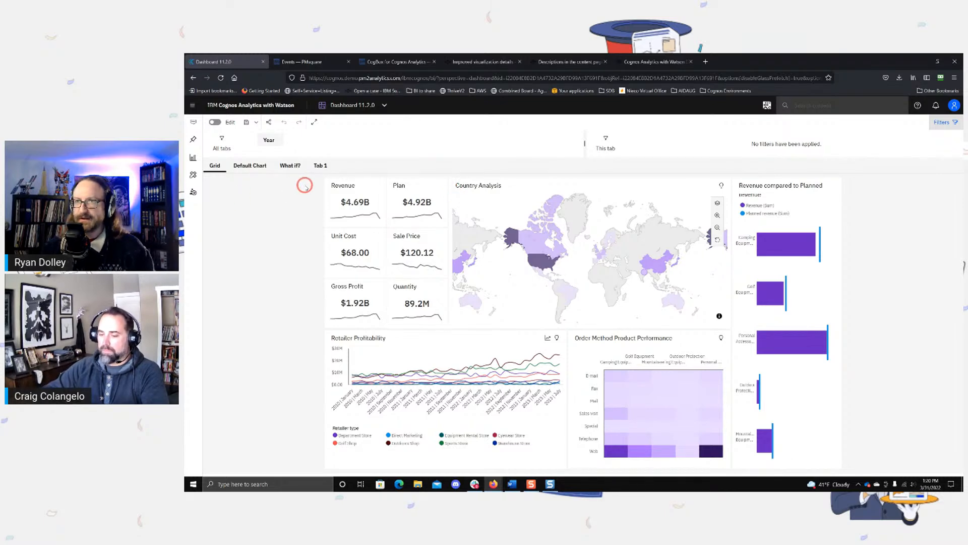
# Step: Try marquee-selecting several widgets across the upper part of the Grid tab in view mode
pyautogui.moveTo(305, 185); pyautogui.dragTo(347, 261)
pyautogui.moveTo(441, 291); pyautogui.dragTo(868, 308)
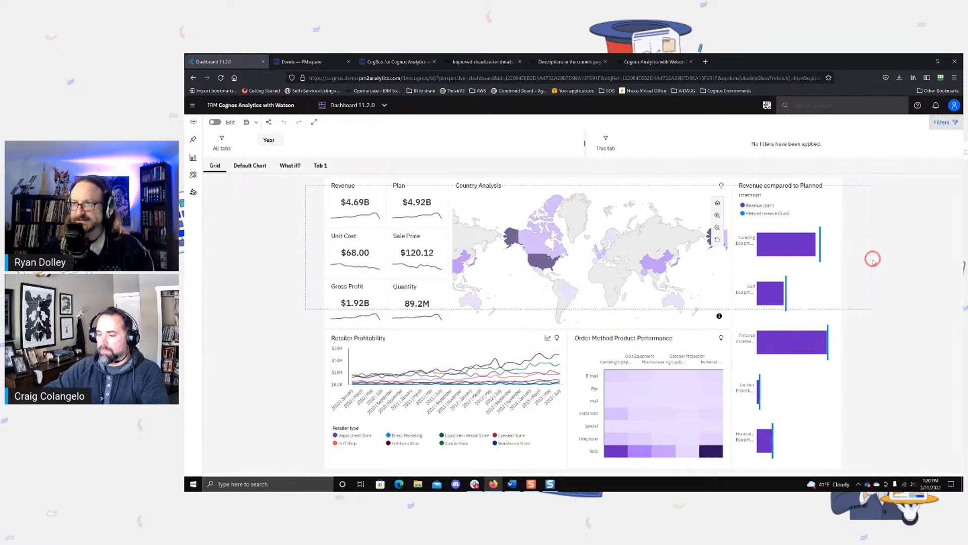
pyautogui.click(298, 196)
pyautogui.moveTo(276, 190); pyautogui.dragTo(883, 289)
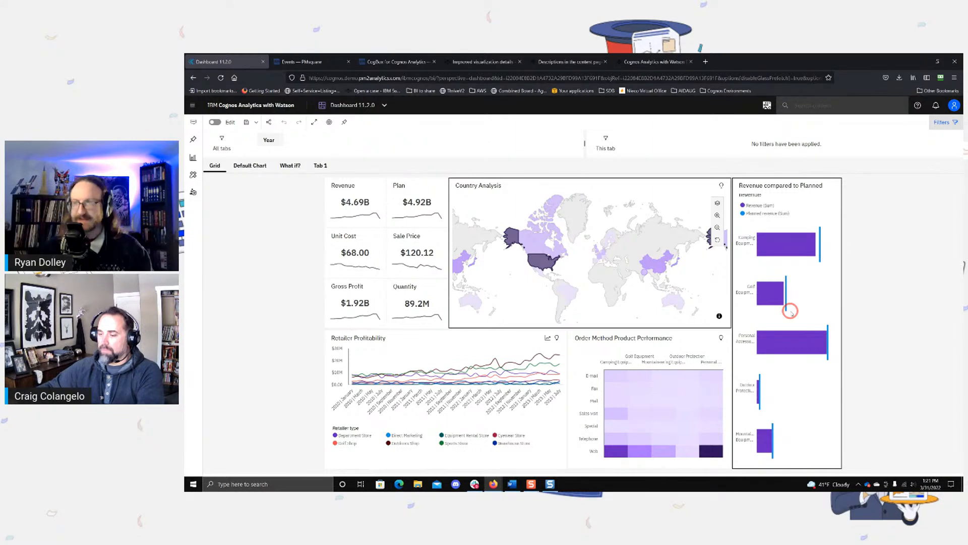
# Step: Enable dashboard editing, marquee-select the KPI, map and revenue comparison widgets together, and show their shared properties
pyautogui.click(216, 122)
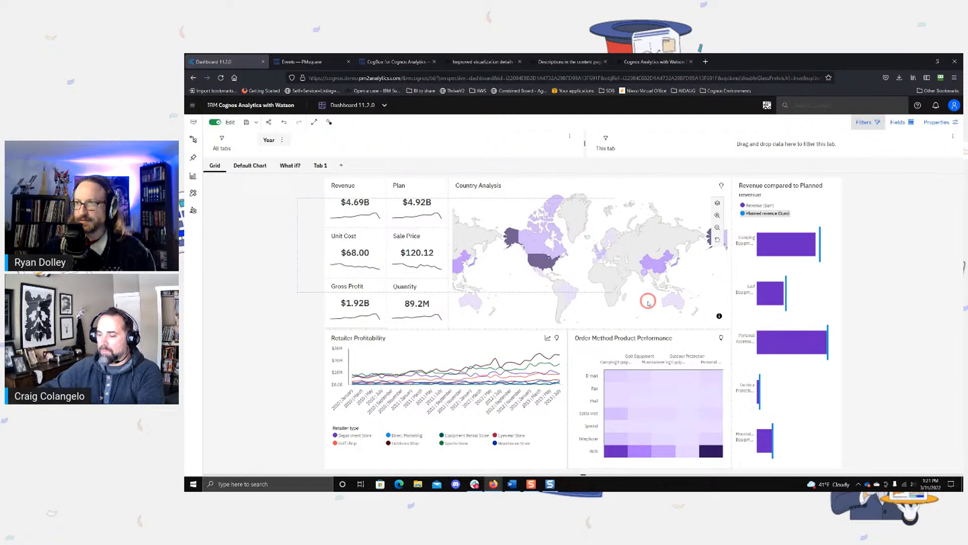
pyautogui.moveTo(648, 302); pyautogui.dragTo(886, 290)
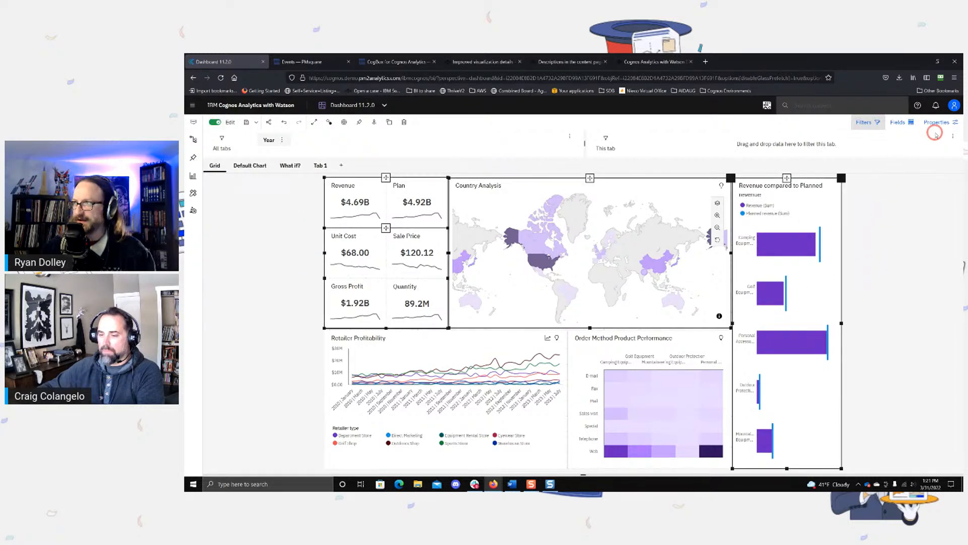
pyautogui.click(937, 123)
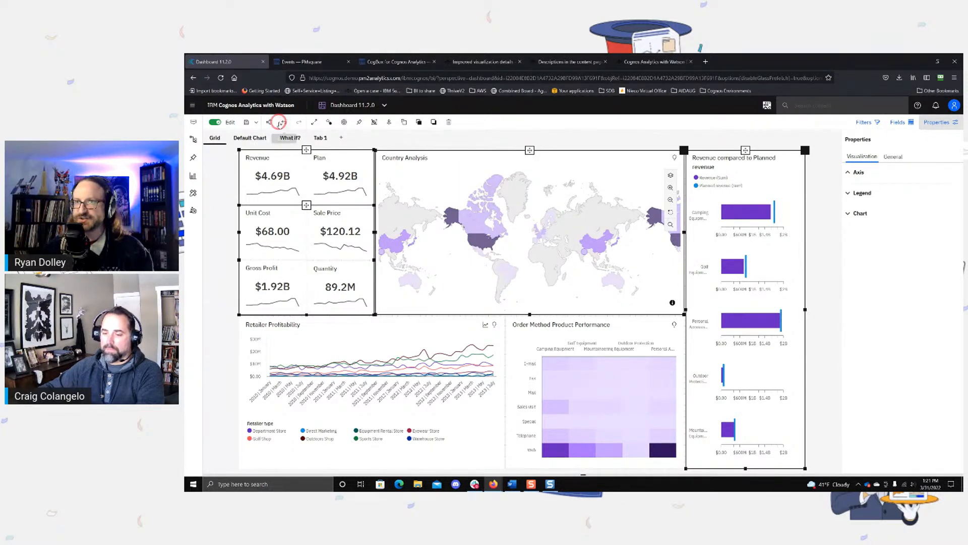
# Step: Delete the "Click to edit text" placeholder from the Default Chart tab
pyautogui.click(250, 138)
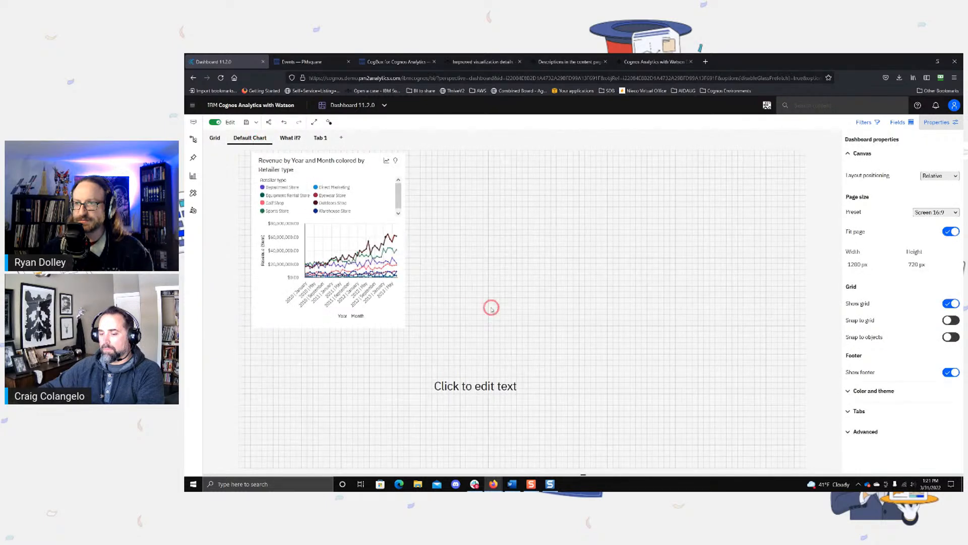
pyautogui.moveTo(472, 346); pyautogui.dragTo(528, 426)
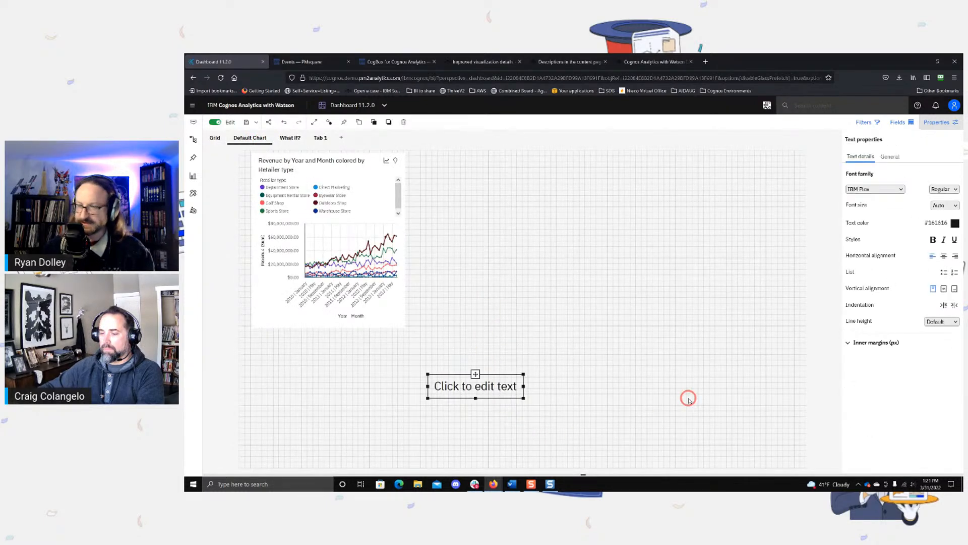
pyautogui.press('Delete')
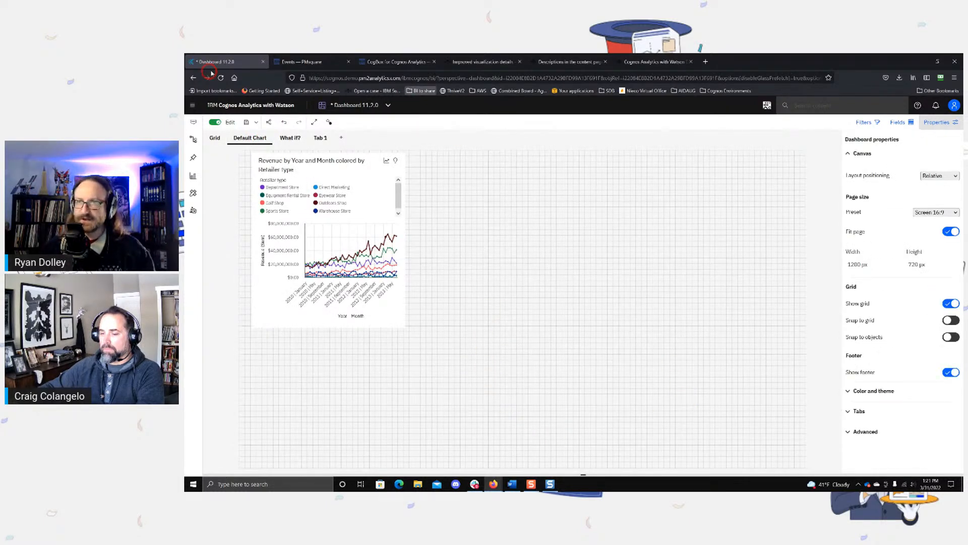
# Step: Duplicate the Revenue by Year and Month line chart and place the copy just to the right of the original
pyautogui.moveTo(367, 166)
pyautogui.mouseDown()
pyautogui.moveTo(354, 174)
pyautogui.moveTo(363, 168)
pyautogui.mouseUp()
pyautogui.hotkey('ctrl', 'c')
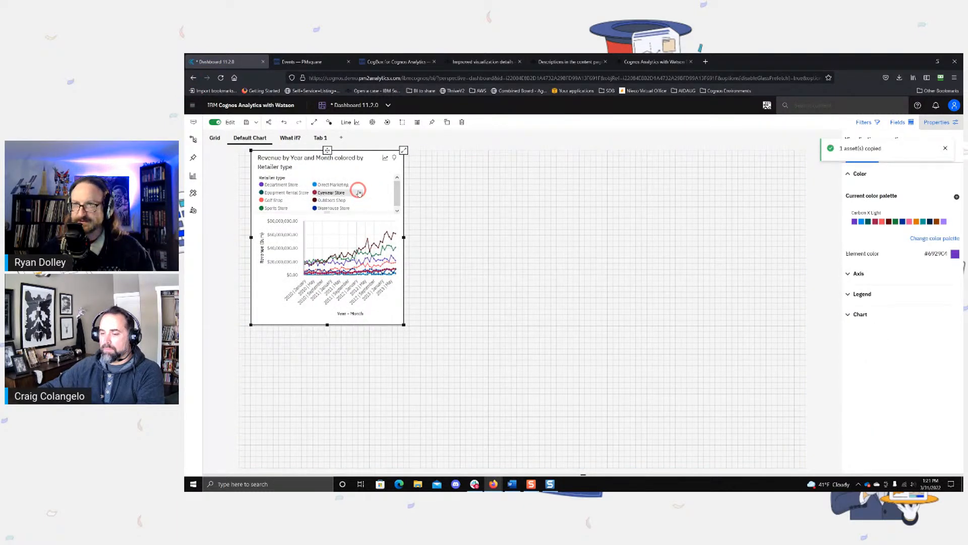
pyautogui.hotkey('ctrl', 'v')
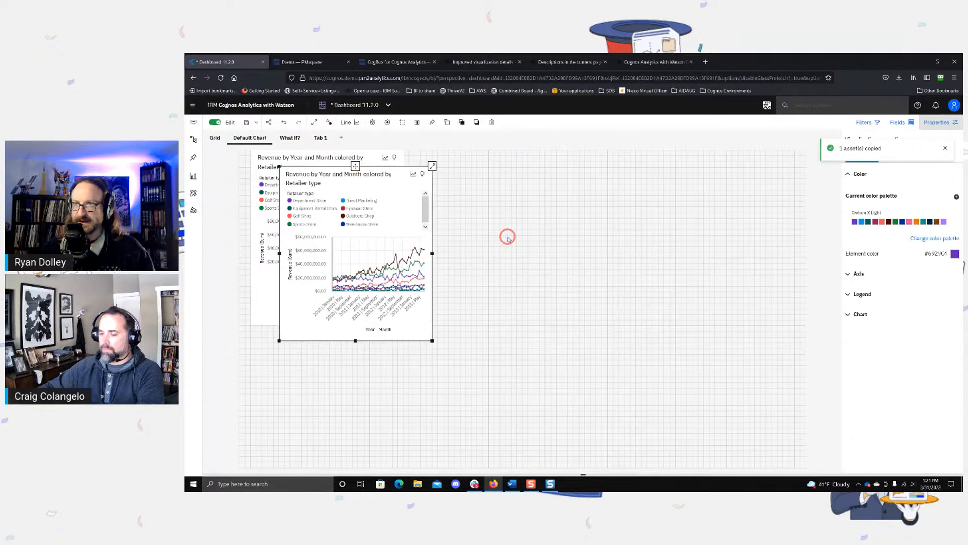
pyautogui.moveTo(427, 200); pyautogui.dragTo(554, 182)
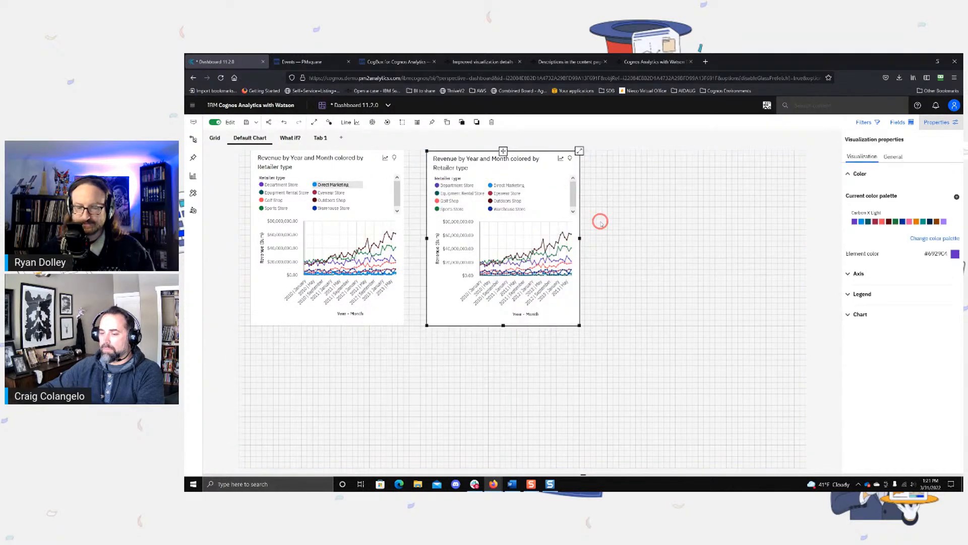
# Step: Duplicate the line chart again, place the copy near the canvas's right edge, and nudge the middle chart
pyautogui.hotkey('ctrl', 'c')
pyautogui.hotkey('ctrl', 'v')
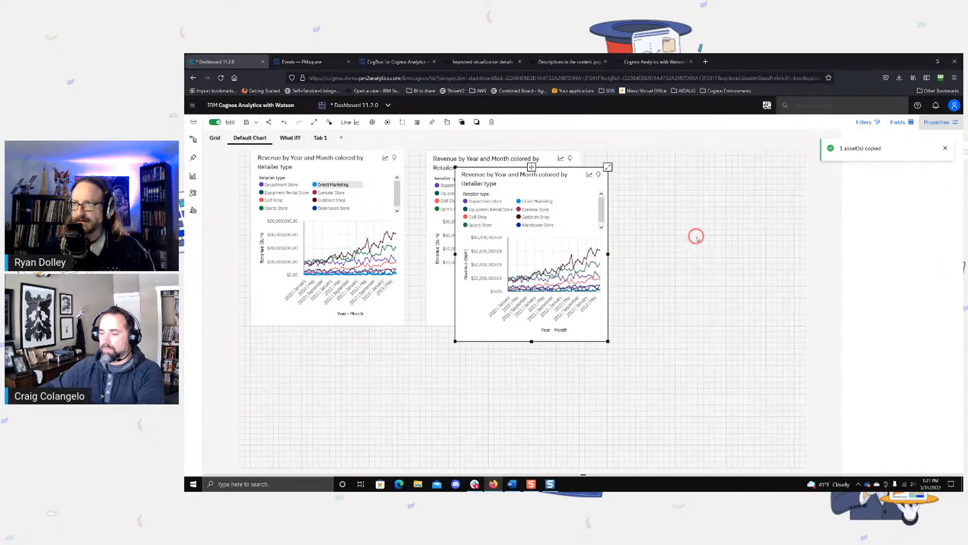
pyautogui.moveTo(555, 182); pyautogui.dragTo(740, 173)
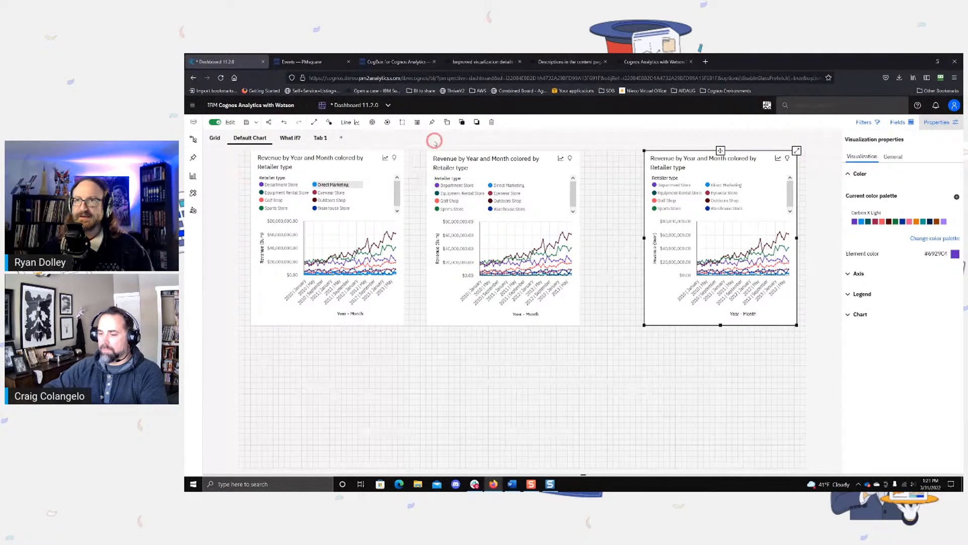
pyautogui.moveTo(486, 167)
pyautogui.mouseDown()
pyautogui.moveTo(471, 162)
pyautogui.moveTo(491, 171)
pyautogui.mouseUp()
# Step: Select all three line charts on the Default Chart tab and distribute them horizontally
pyautogui.click(398, 438)
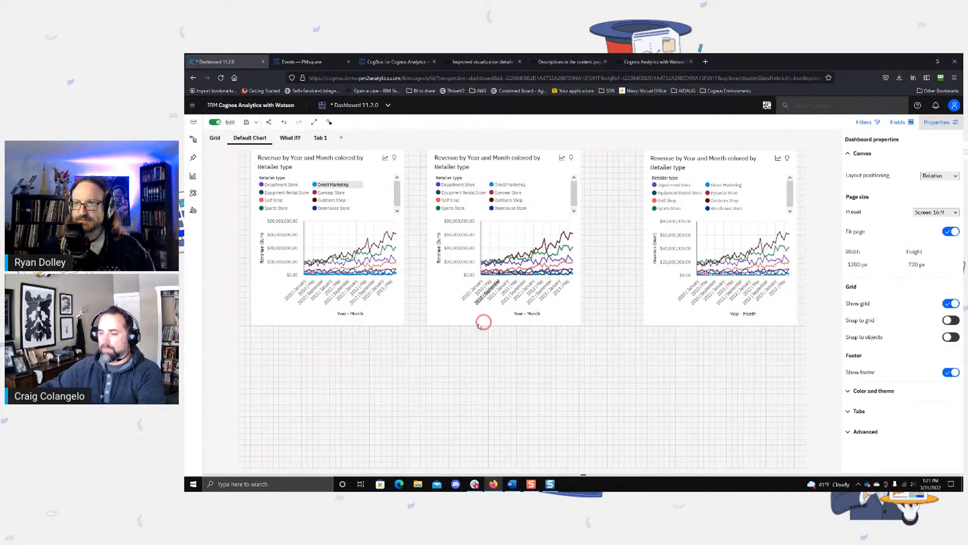
pyautogui.hotkey('ctrl', 'a')
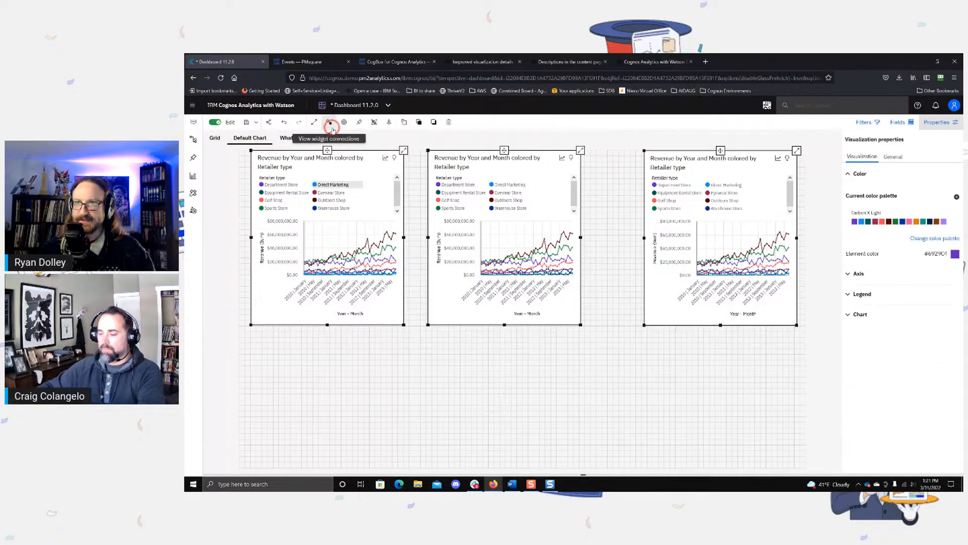
pyautogui.click(389, 122)
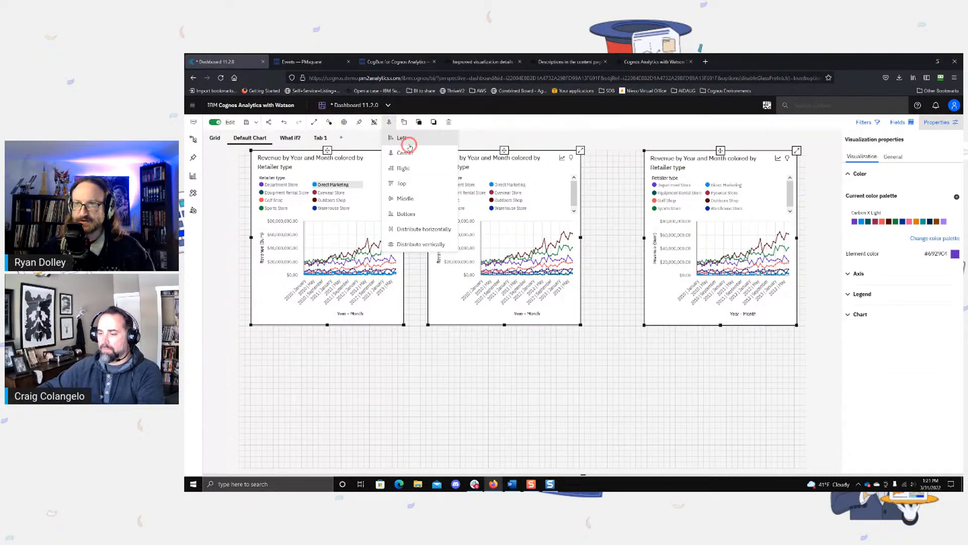
pyautogui.click(425, 230)
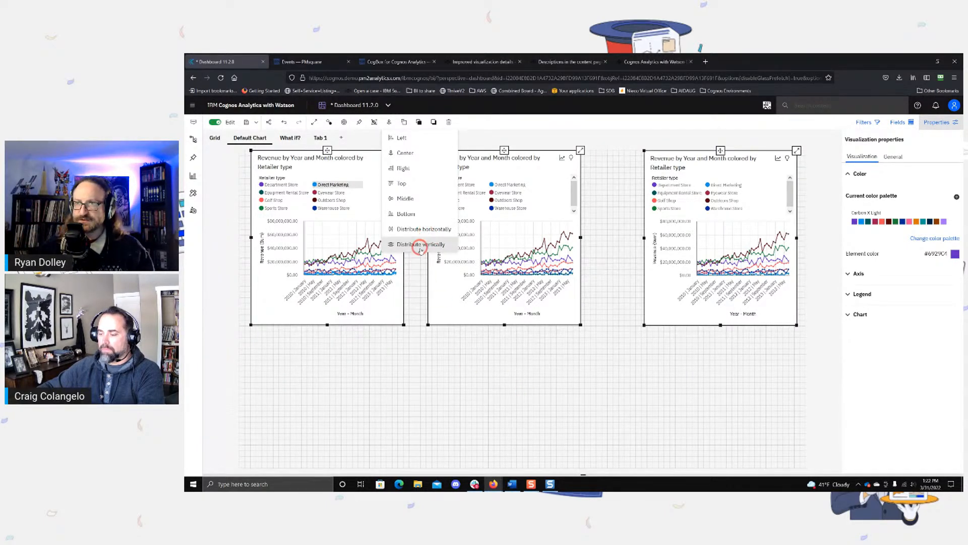
pyautogui.click(428, 231)
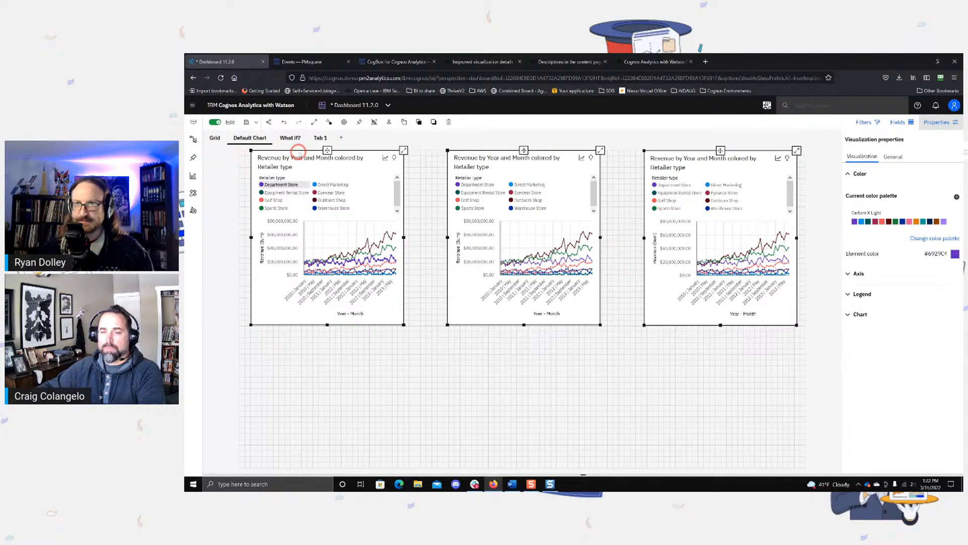
# Step: View the Grid tab, return to Default Chart, and filter by Direct Marketing from the middle chart's legend
pyautogui.click(215, 137)
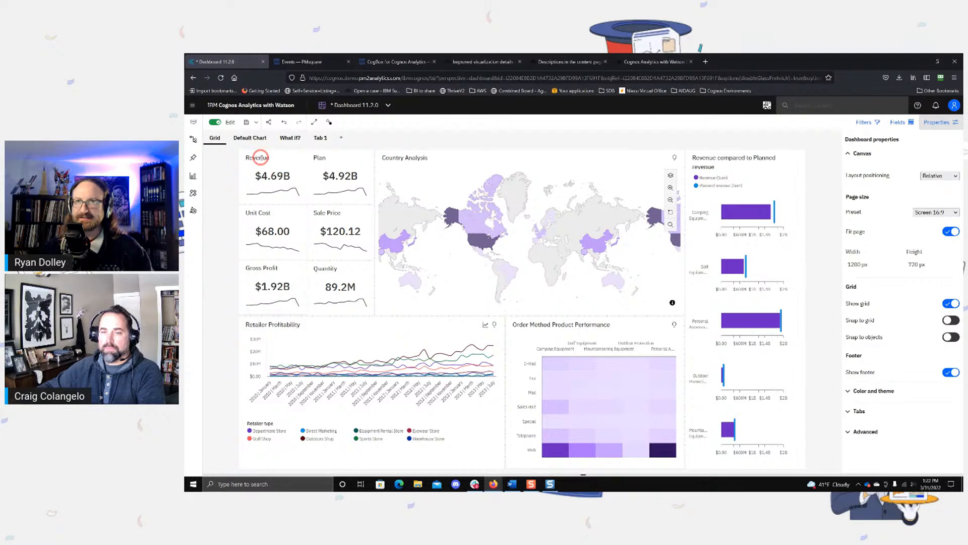
pyautogui.click(250, 138)
pyautogui.click(372, 193)
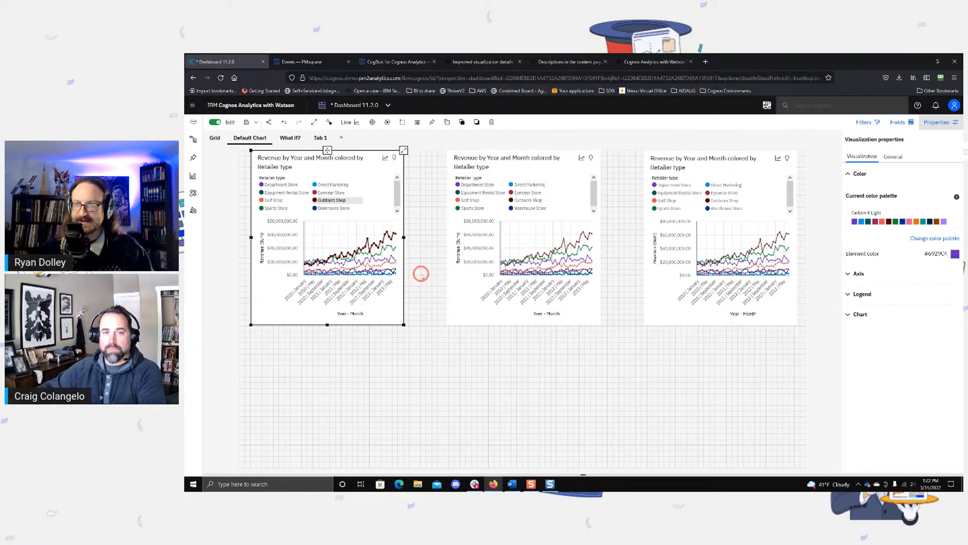
pyautogui.click(577, 182)
pyautogui.click(523, 242)
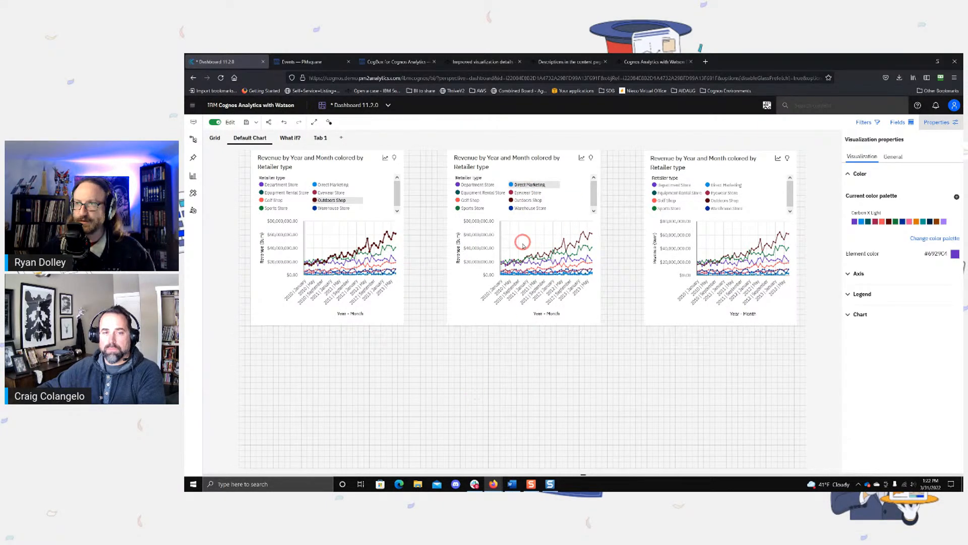
pyautogui.click(556, 185)
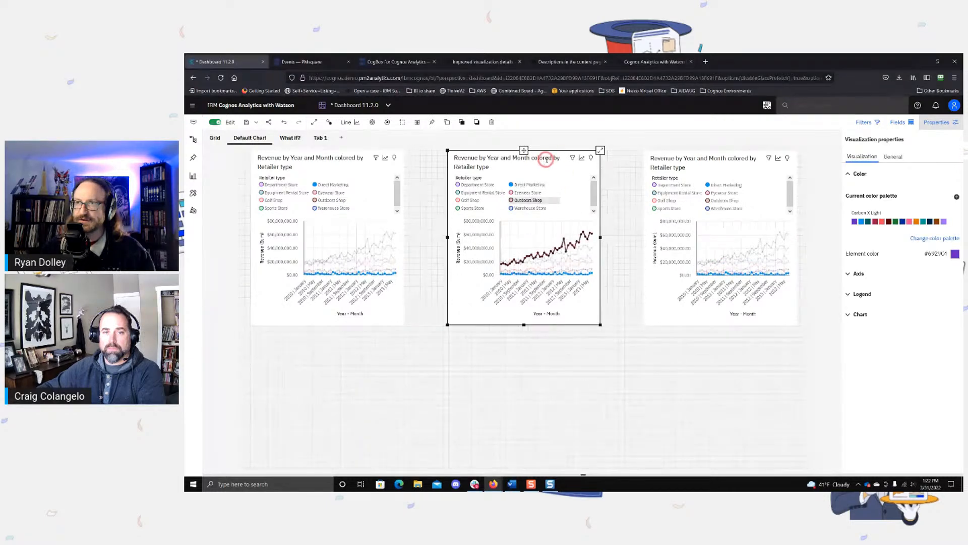
# Step: Move the middle and rightmost charts to the left, and distribute all three charts horizontally
pyautogui.moveTo(564, 168); pyautogui.dragTo(529, 172)
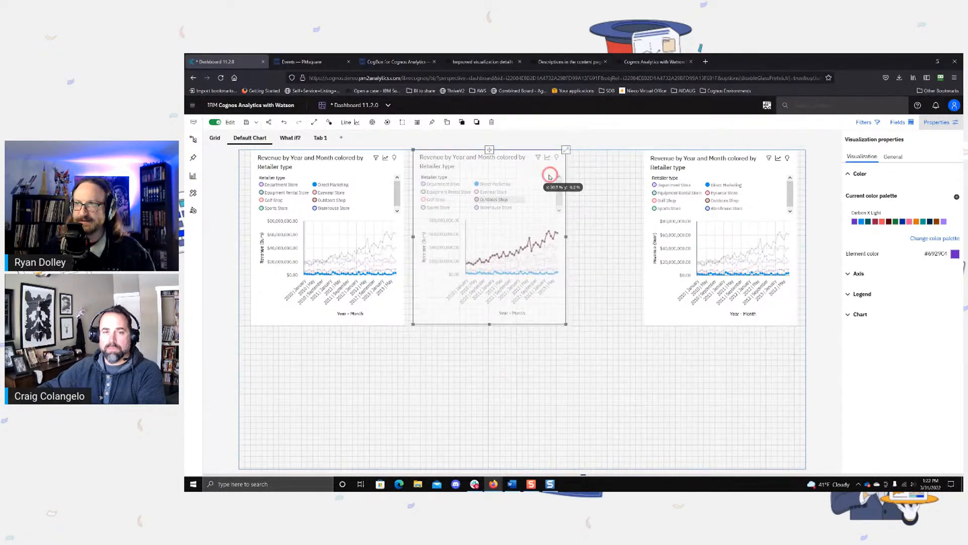
pyautogui.moveTo(742, 173); pyautogui.dragTo(672, 168)
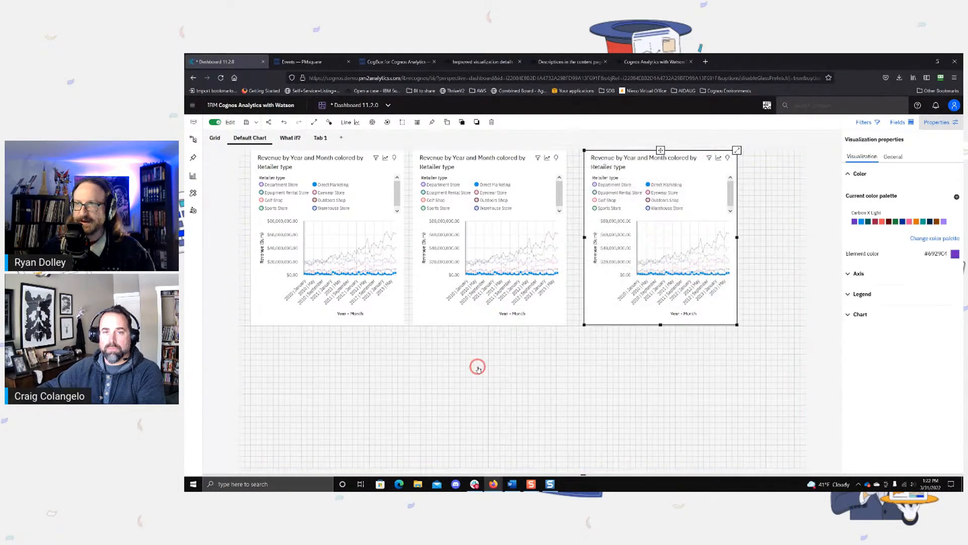
pyautogui.click(718, 411)
pyautogui.hotkey('ctrl', 'a')
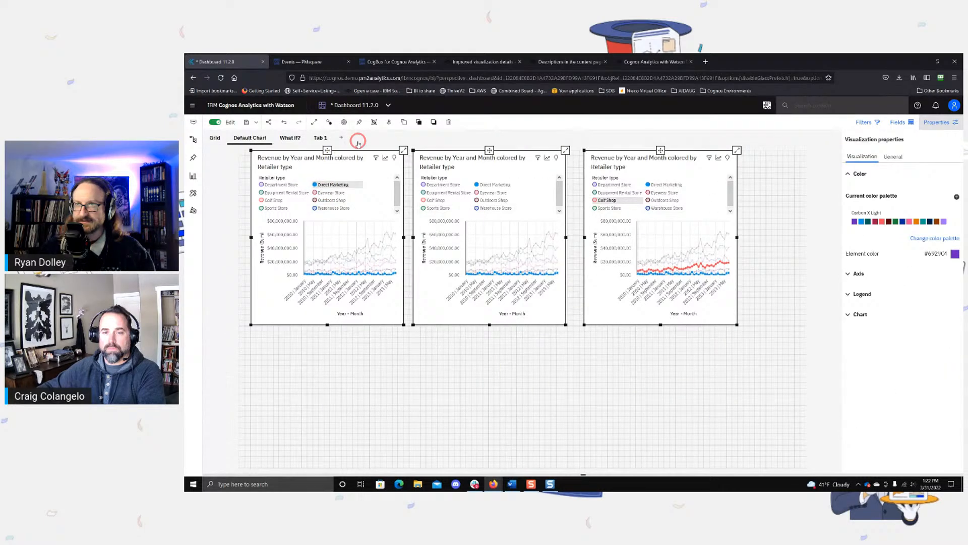
pyautogui.click(398, 123)
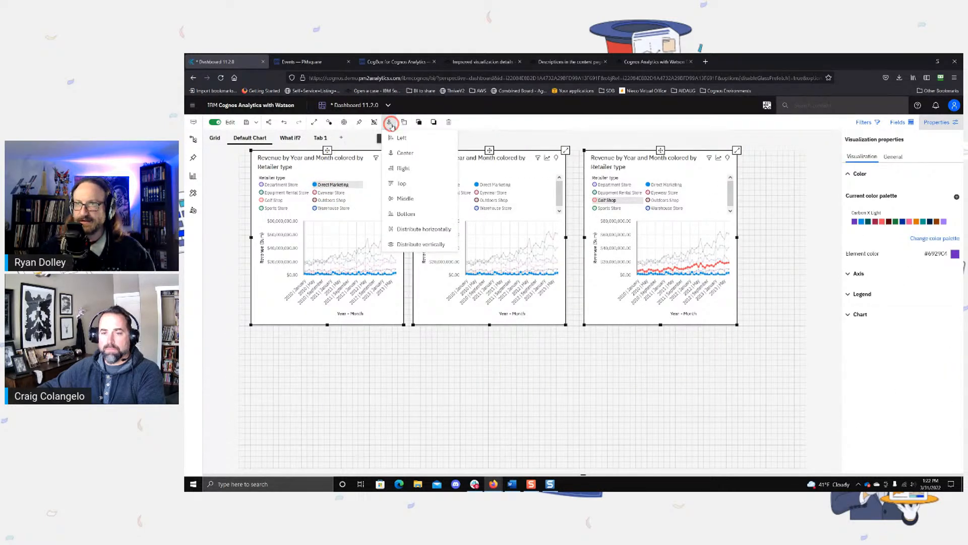
pyautogui.click(423, 233)
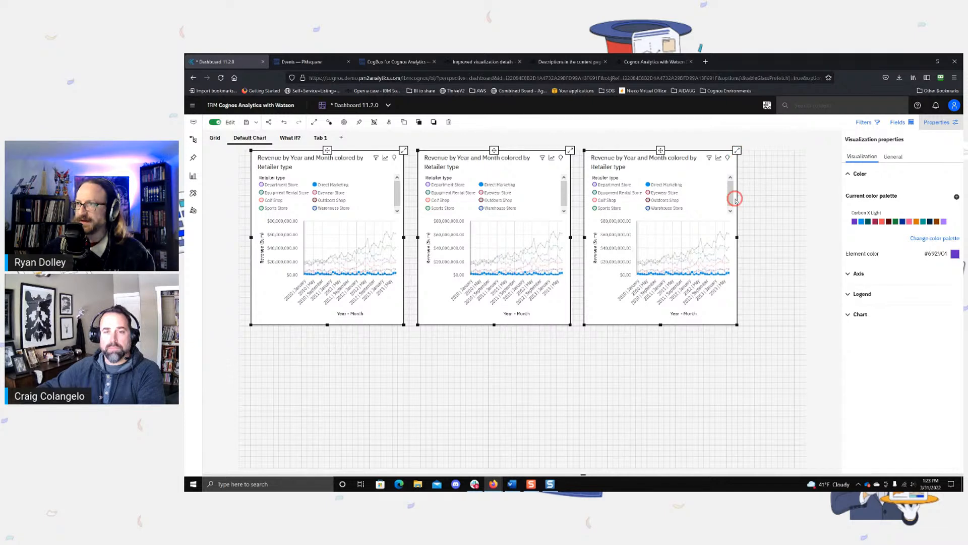
# Step: Widen the three selected charts slightly together, and maximize the rightmost chart
pyautogui.moveTo(738, 237)
pyautogui.mouseDown()
pyautogui.moveTo(821, 238)
pyautogui.moveTo(746, 241)
pyautogui.mouseUp()
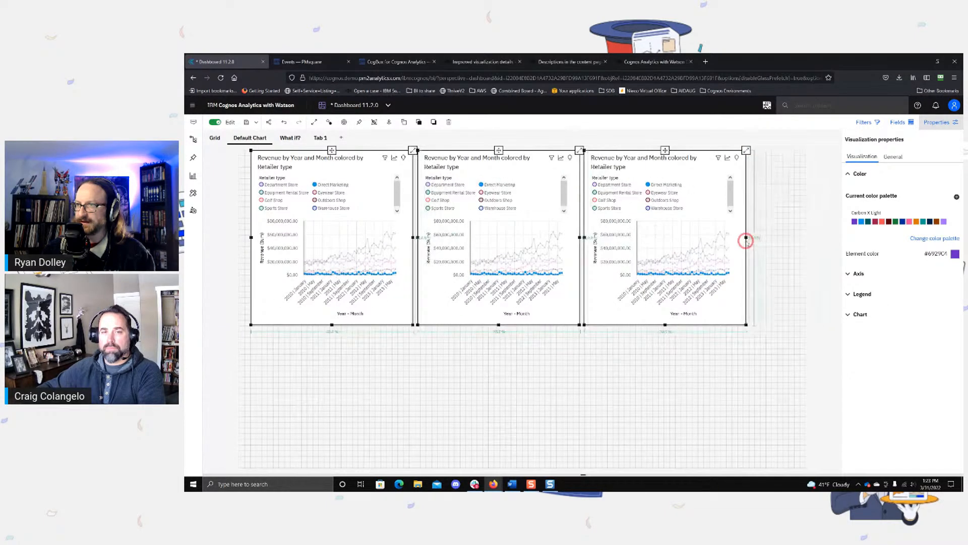
pyautogui.click(627, 438)
pyautogui.click(714, 191)
pyautogui.click(746, 150)
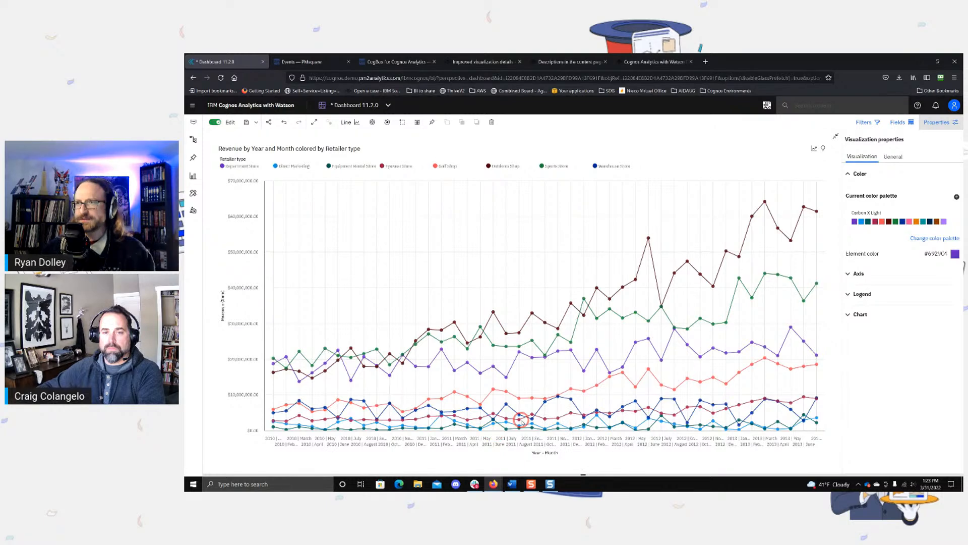
# Step: Examine the text styling options for the maximized chart's title, revenue axis title and month labels
pyautogui.doubleClick(318, 149)
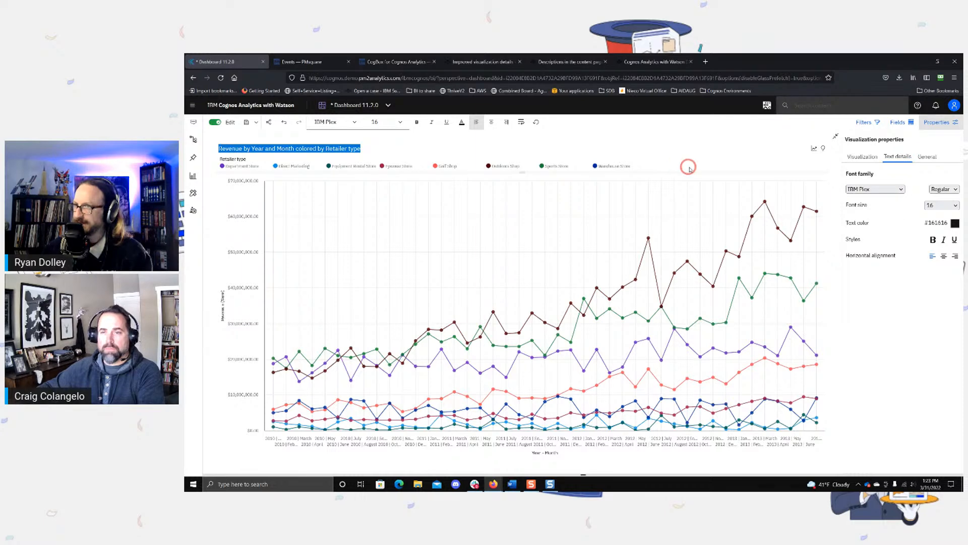
pyautogui.click(499, 168)
pyautogui.click(345, 143)
pyautogui.doubleClick(337, 150)
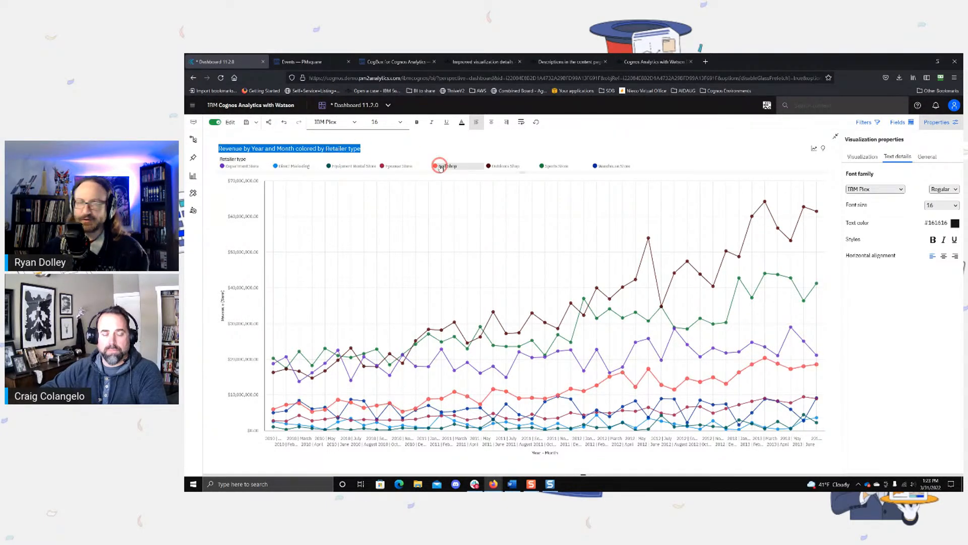
pyautogui.moveTo(440, 167)
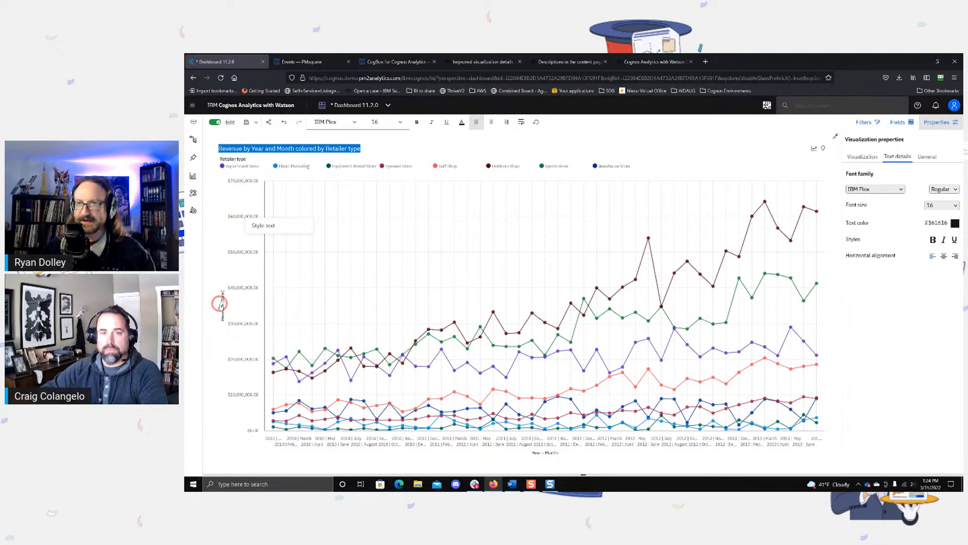
pyautogui.rightClick(221, 303)
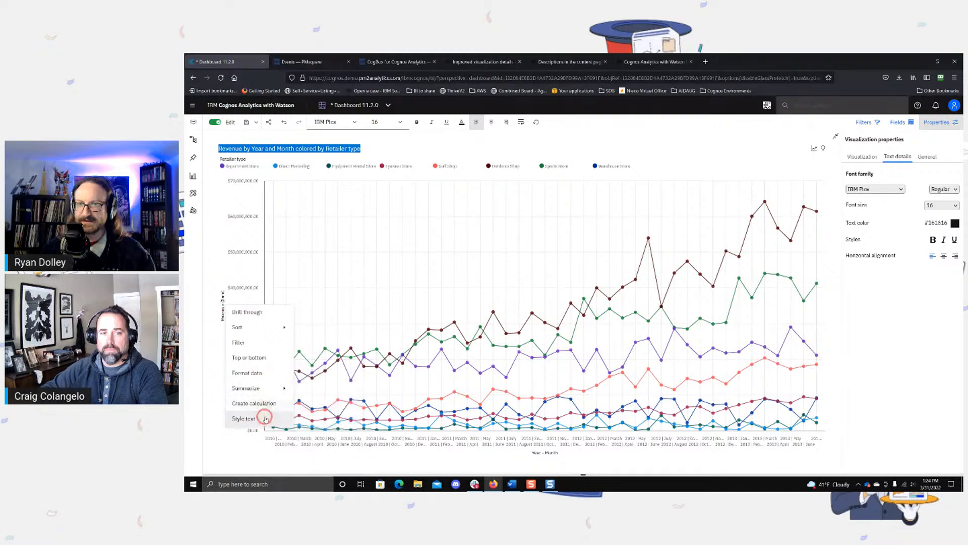
pyautogui.rightClick(438, 448)
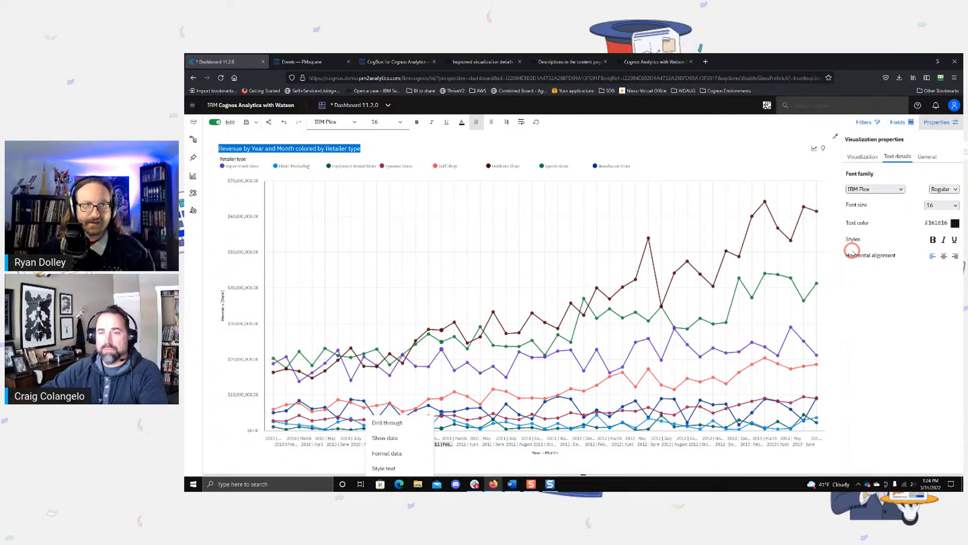
# Step: Style the chart's "Year - Month" axis title with font size 24 and a red color, and restore the chart to normal size
pyautogui.click(548, 453)
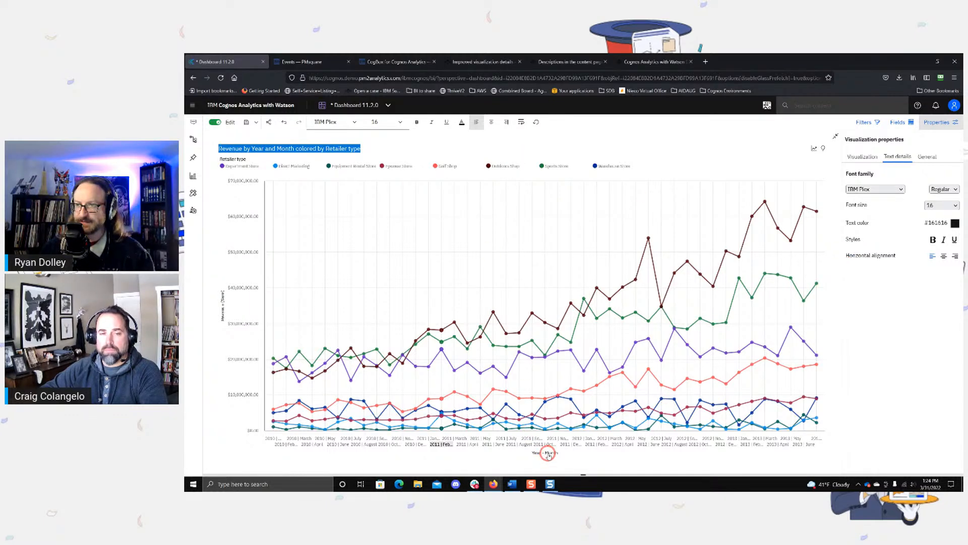
pyautogui.click(574, 467)
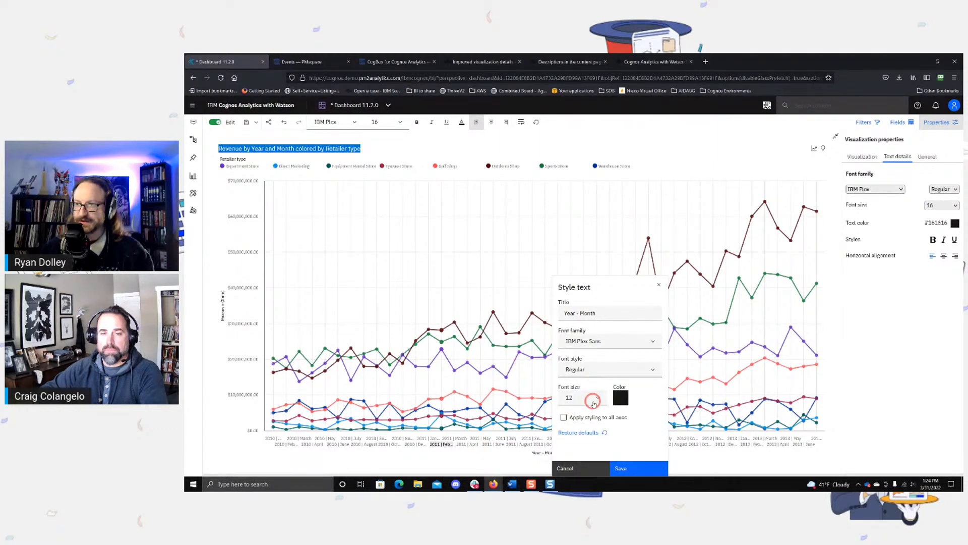
pyautogui.click(593, 402)
pyautogui.click(574, 325)
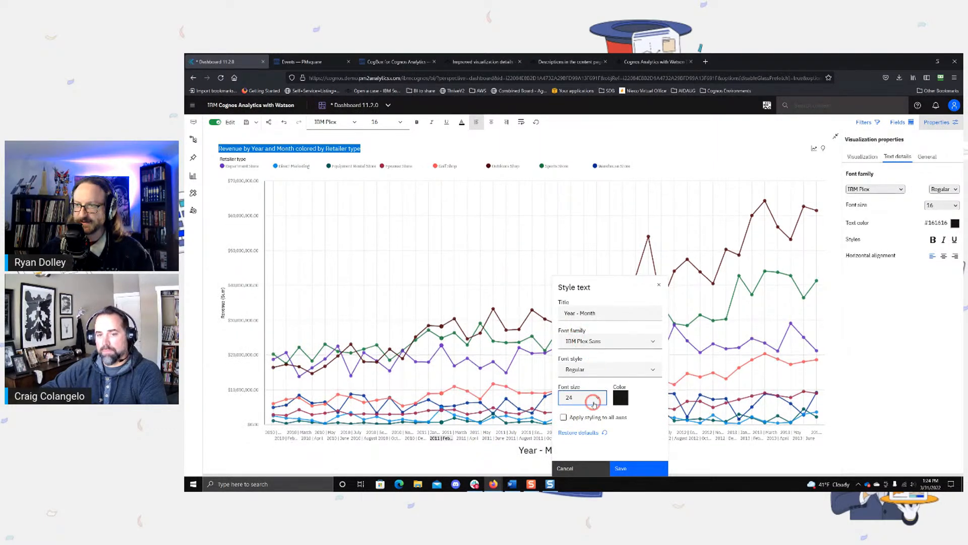
pyautogui.click(621, 398)
pyautogui.click(675, 420)
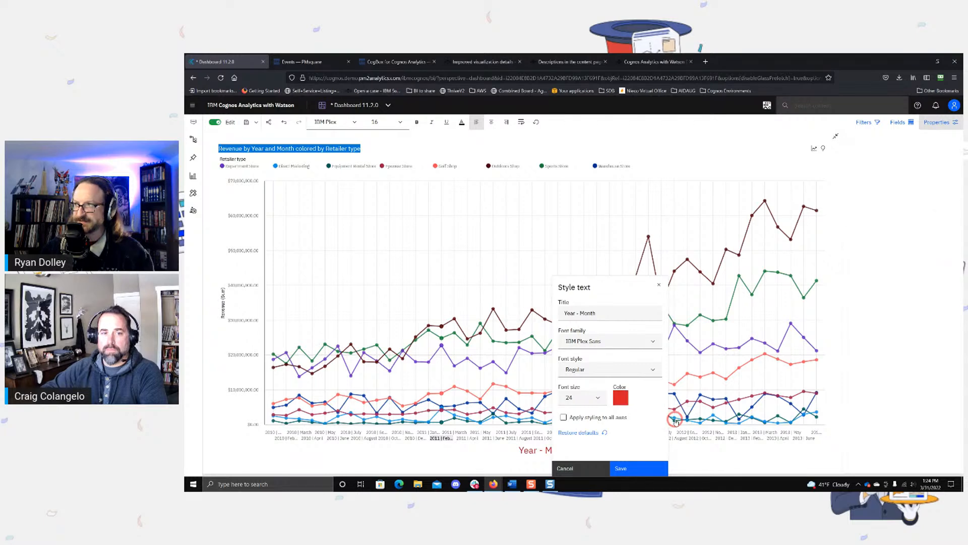
pyautogui.click(469, 455)
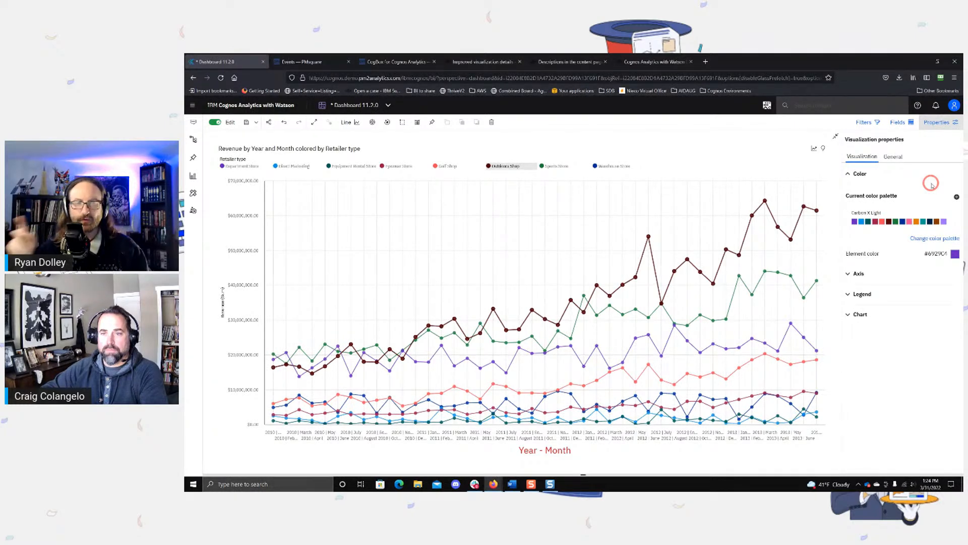
pyautogui.click(835, 137)
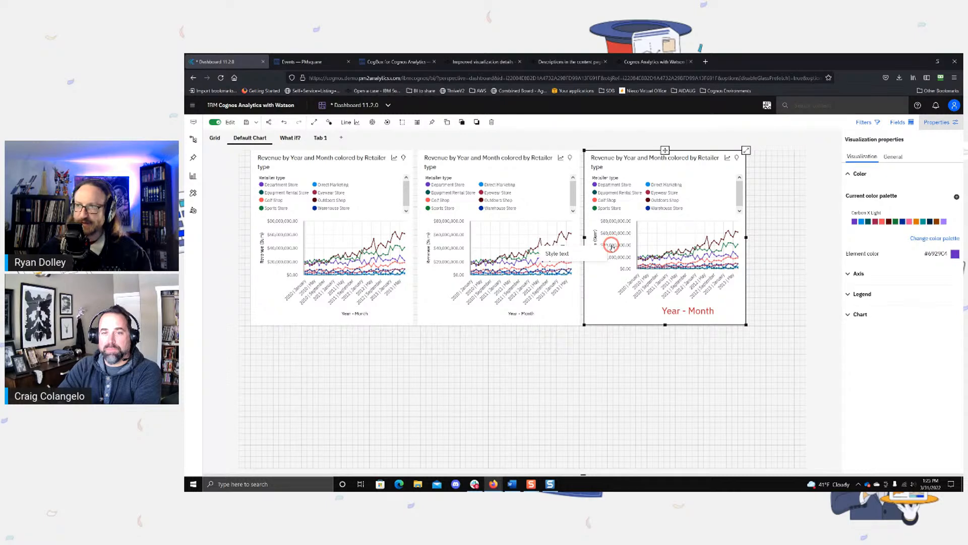
# Step: Set the font size of the rightmost chart's revenue axis value labels to 18
pyautogui.click(564, 257)
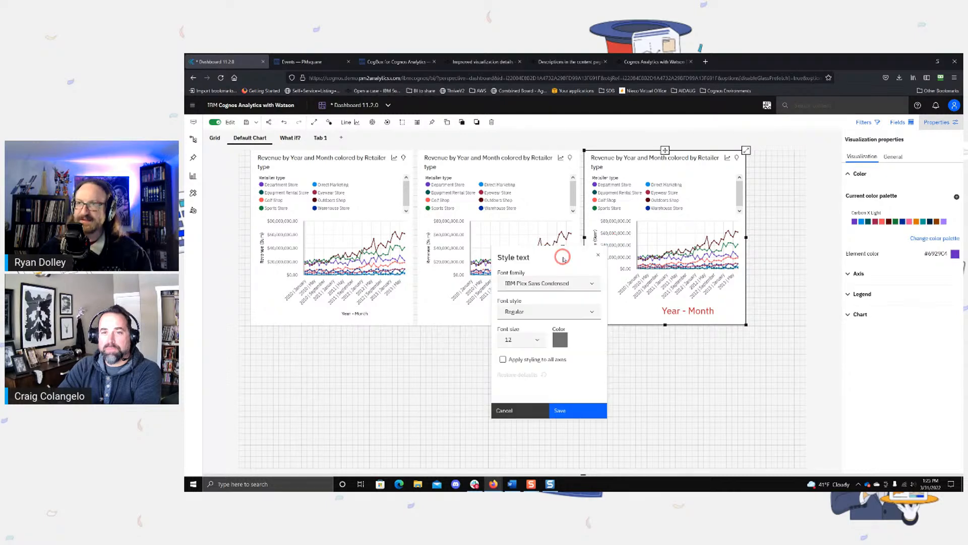
pyautogui.click(537, 340)
pyautogui.click(525, 236)
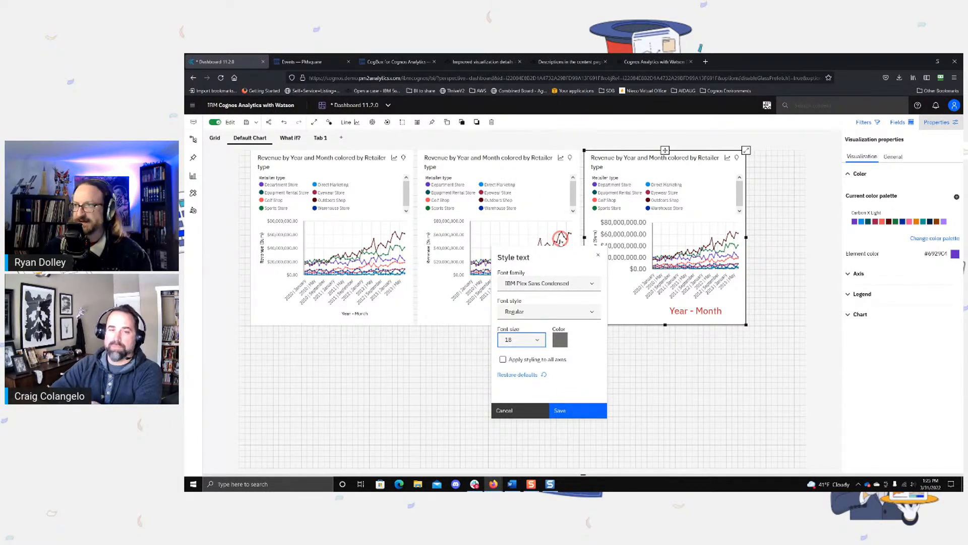
pyautogui.click(418, 379)
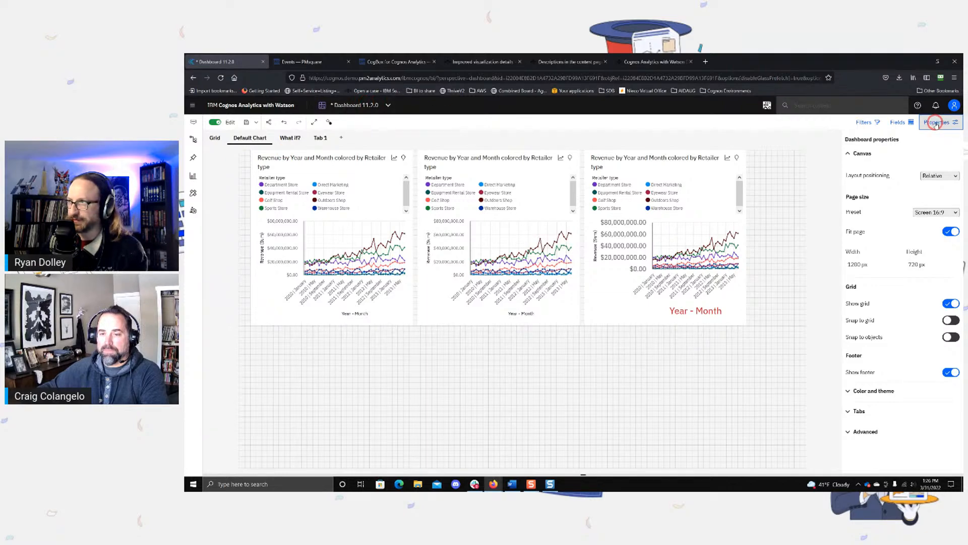
# Step: Hide the dashboard properties and add a text widget just below the charts, between the first and second ones
pyautogui.click(935, 122)
pyautogui.click(935, 123)
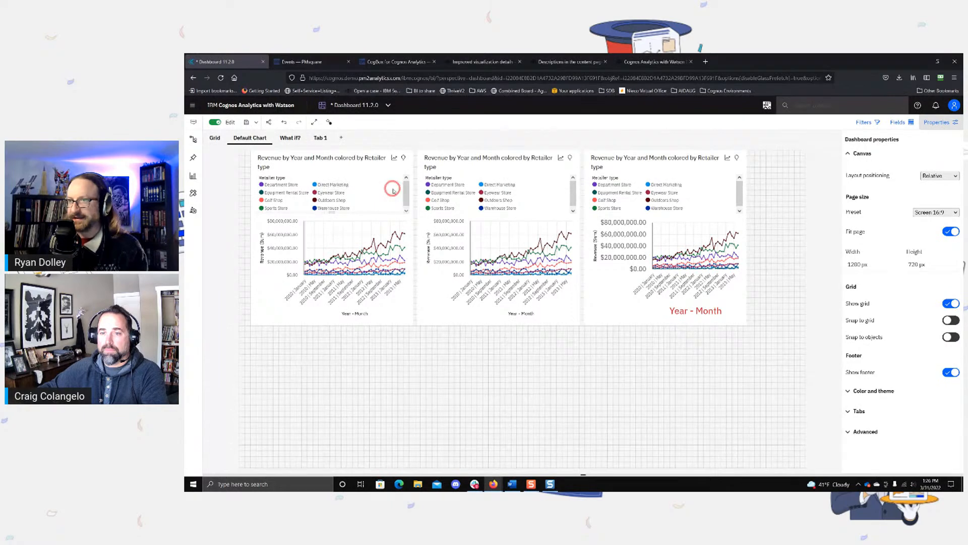
pyautogui.click(937, 122)
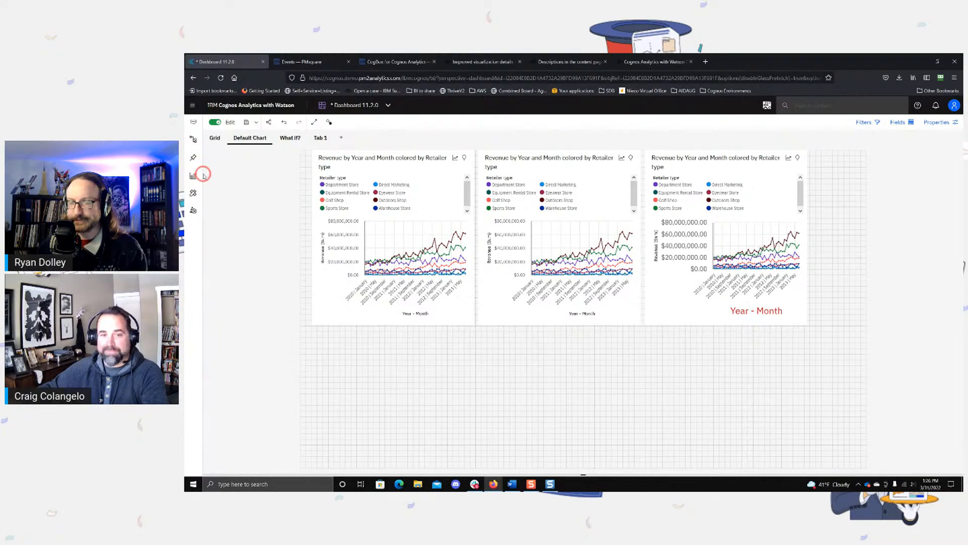
pyautogui.click(194, 211)
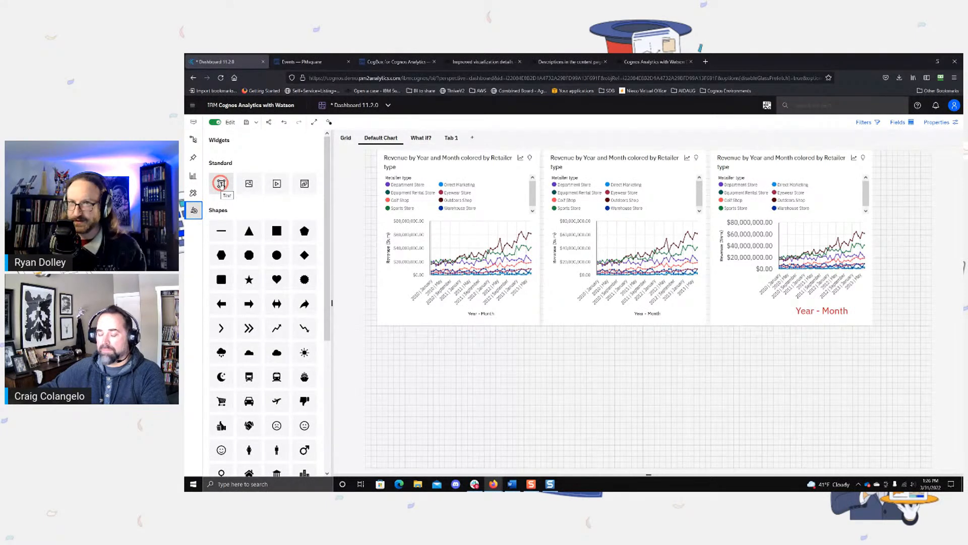
pyautogui.click(221, 182)
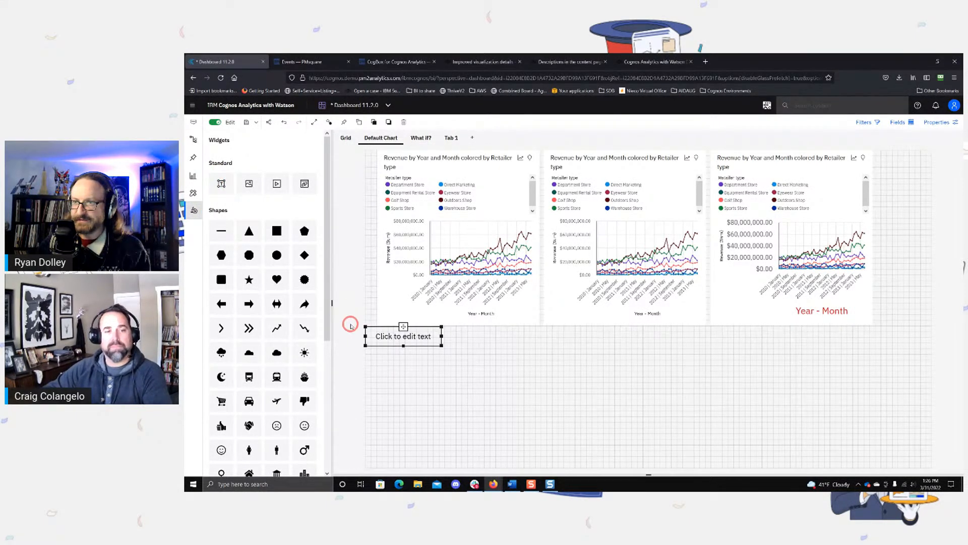
pyautogui.moveTo(403, 327); pyautogui.dragTo(545, 339)
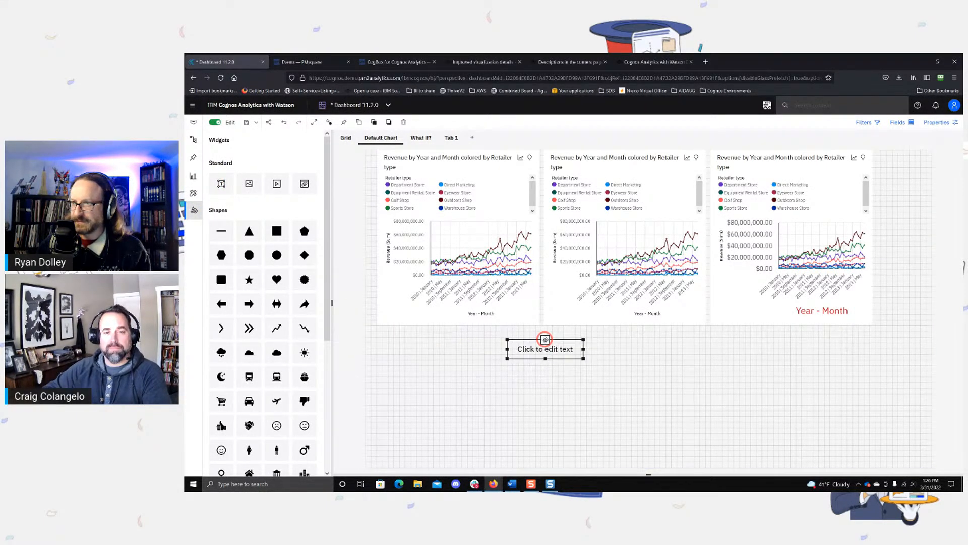
# Step: Enter "This is a title" in the new text widget and show its inner margin settings
pyautogui.click(534, 347)
pyautogui.click(937, 122)
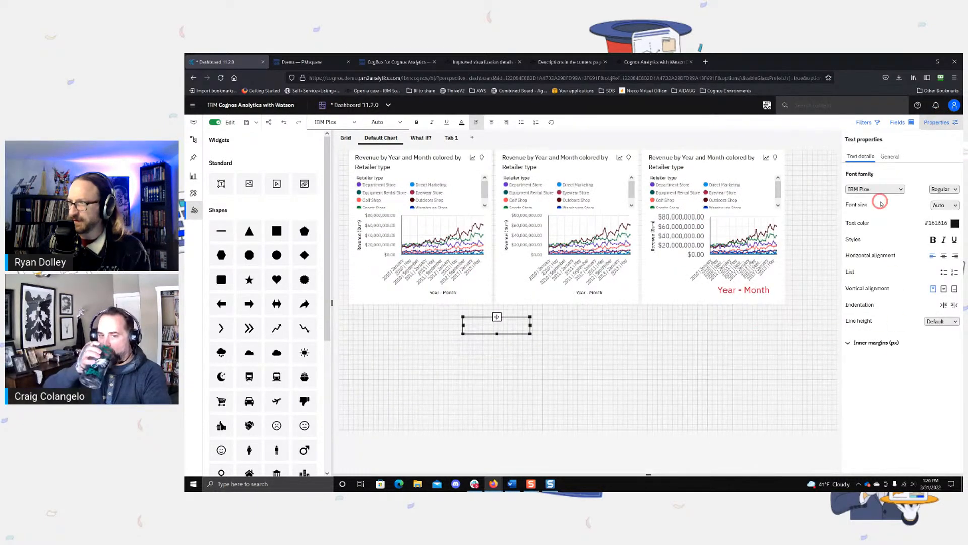
pyautogui.click(854, 343)
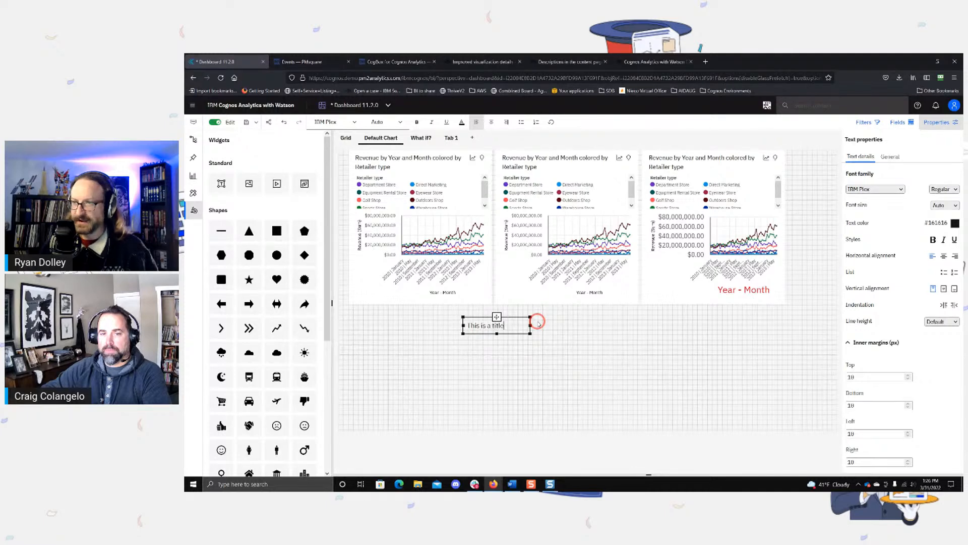
pyautogui.click(525, 359)
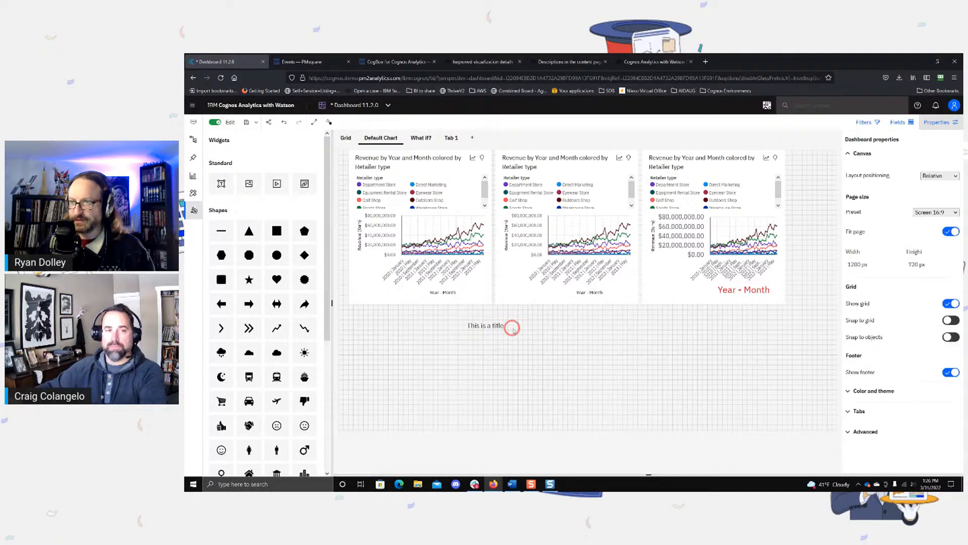
# Step: Examine the chart settings in the first chart's visualization properties
pyautogui.click(432, 166)
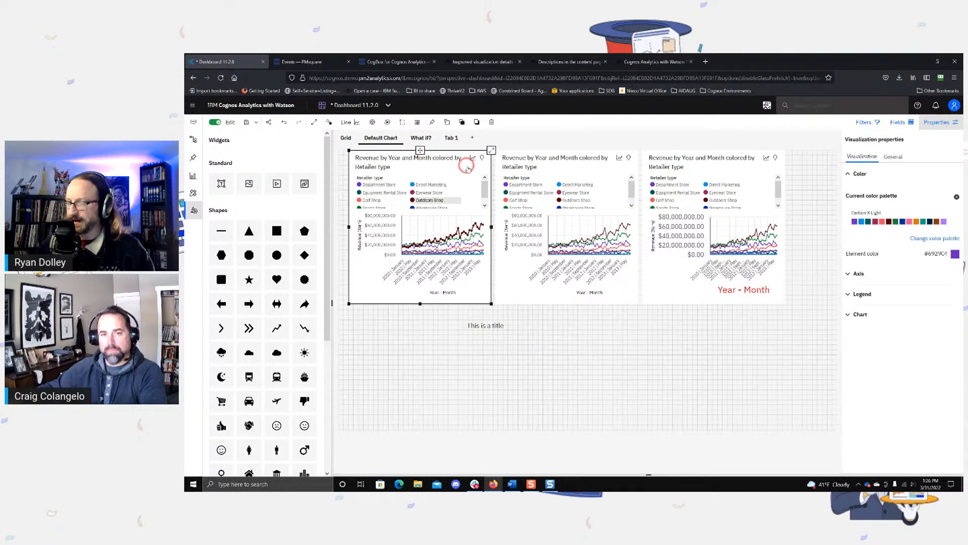
pyautogui.click(849, 314)
pyautogui.scroll(-1, 872, 335)
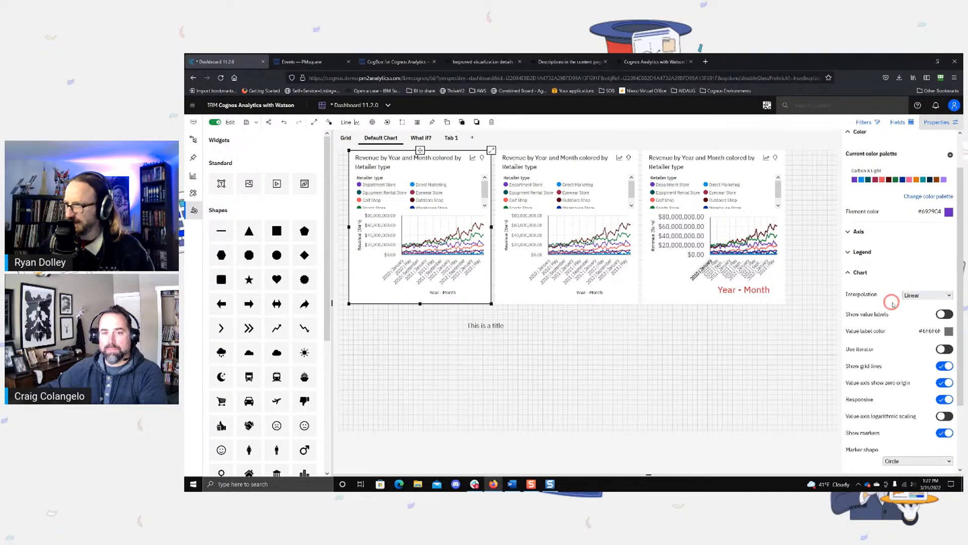
pyautogui.scroll(-2, 895, 308)
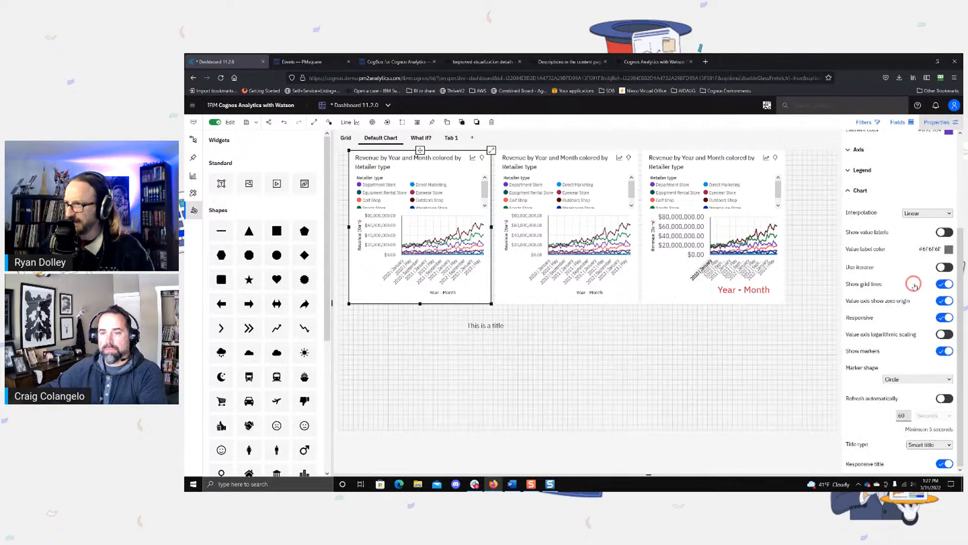
pyautogui.scroll(3, 920, 313)
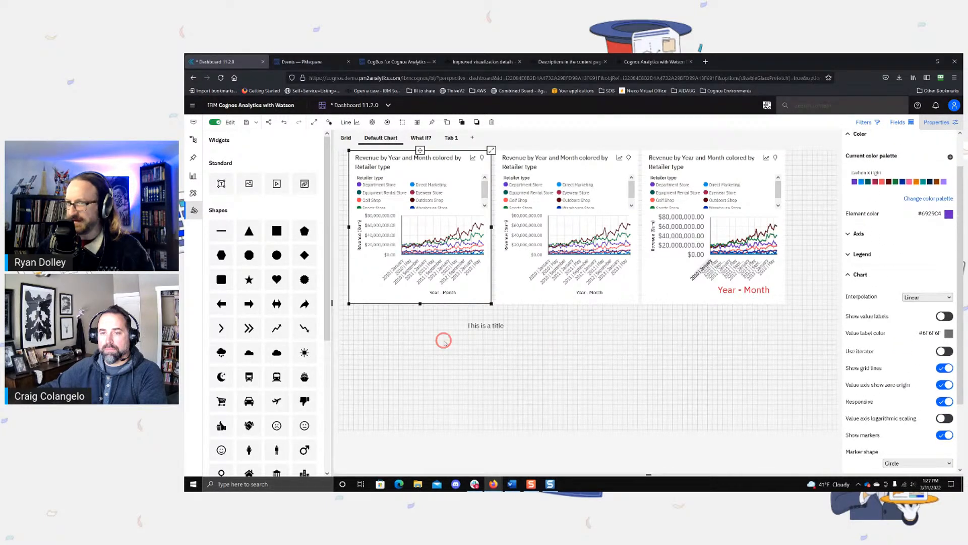
# Step: Move the three charts down into one row and place the "This is a title" text above the first chart
pyautogui.moveTo(452, 174); pyautogui.dragTo(447, 227)
pyautogui.click(492, 326)
pyautogui.moveTo(496, 316); pyautogui.dragTo(586, 322)
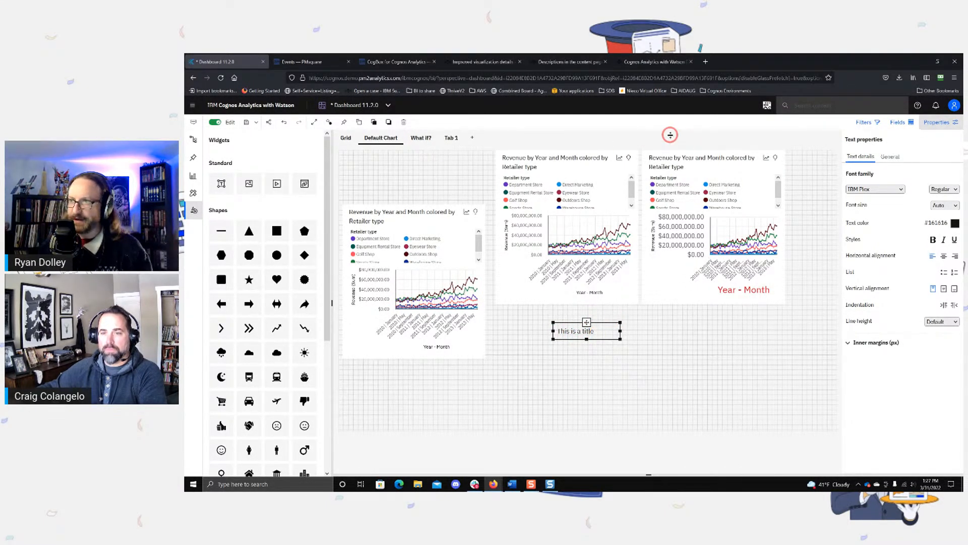
pyautogui.moveTo(600, 169); pyautogui.dragTo(580, 167)
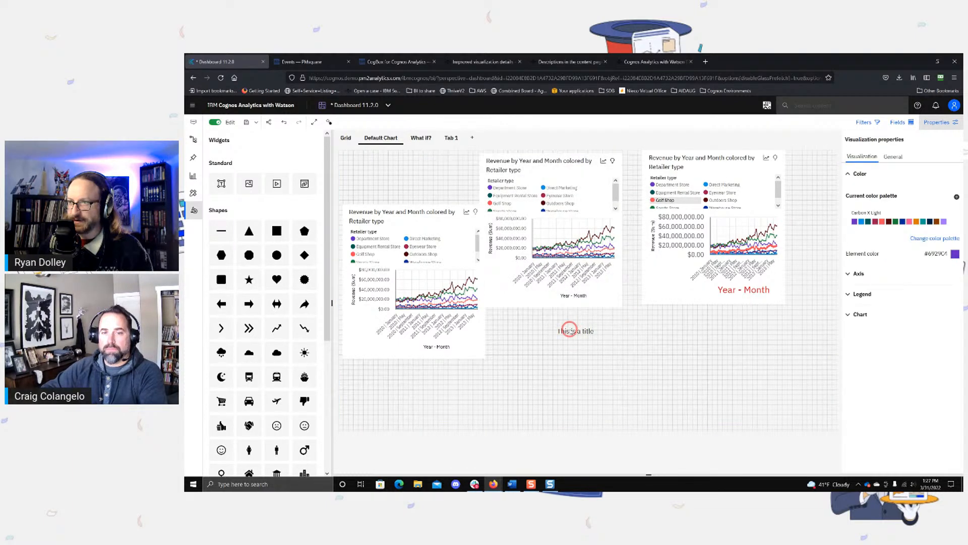
pyautogui.click(588, 338)
pyautogui.moveTo(586, 323); pyautogui.dragTo(423, 163)
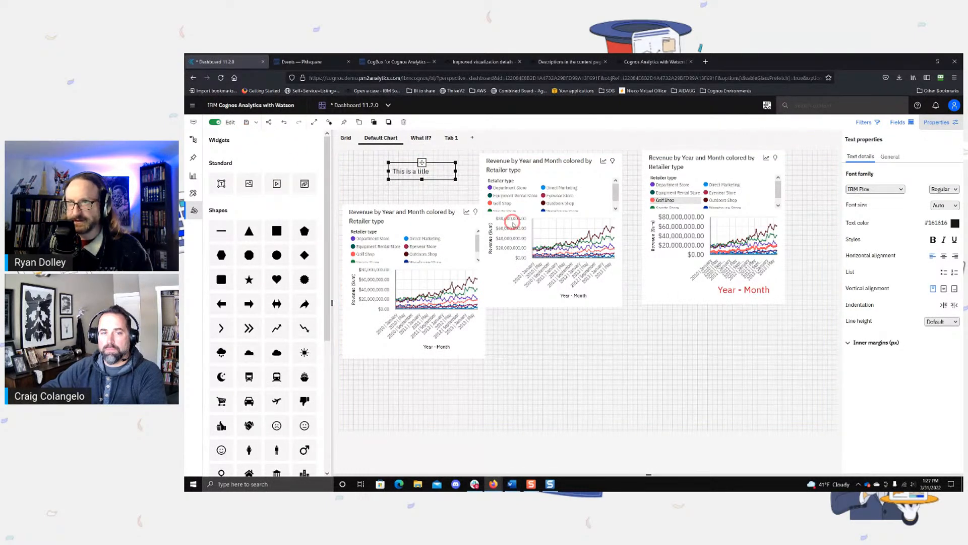
pyautogui.moveTo(528, 166); pyautogui.dragTo(556, 224)
pyautogui.moveTo(711, 168); pyautogui.dragTo(703, 211)
pyautogui.click(529, 188)
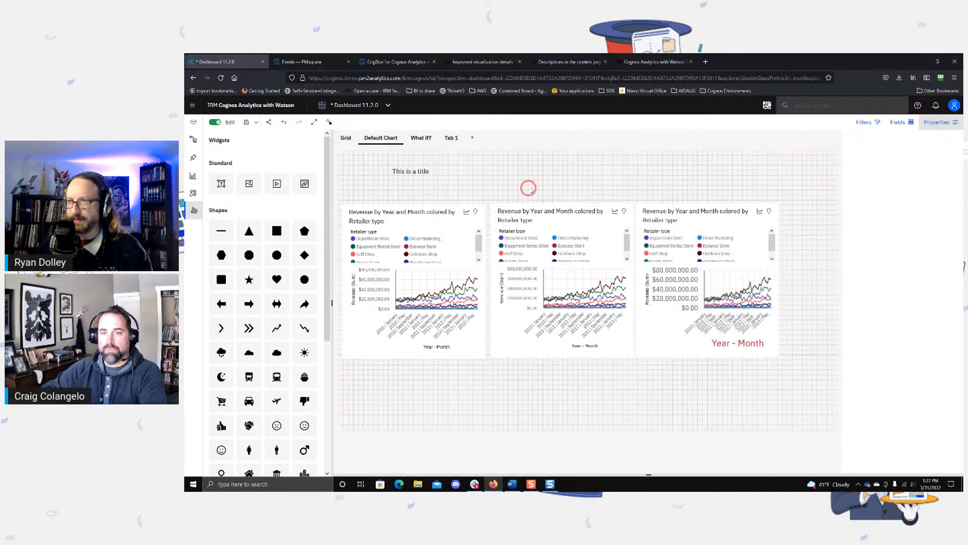
pyautogui.click(404, 174)
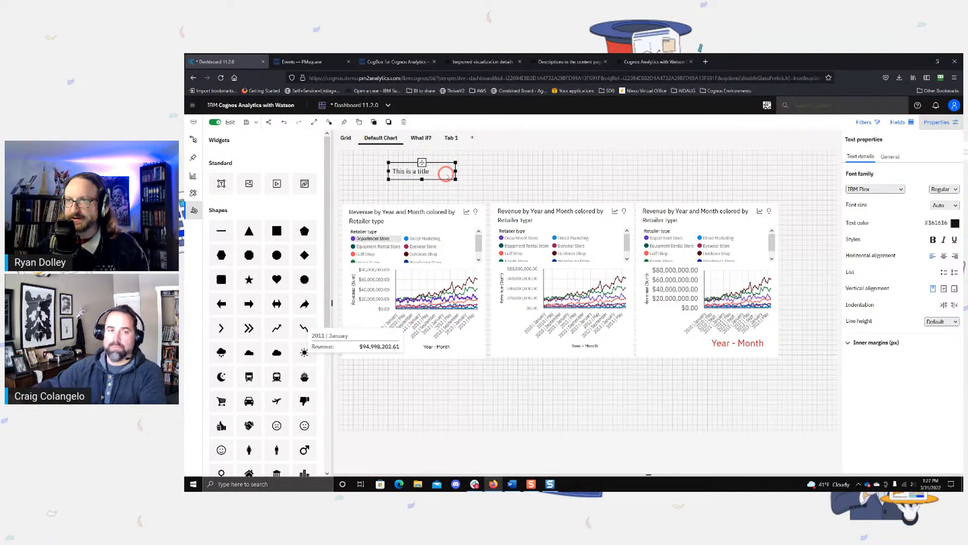
pyautogui.moveTo(422, 162); pyautogui.dragTo(421, 190)
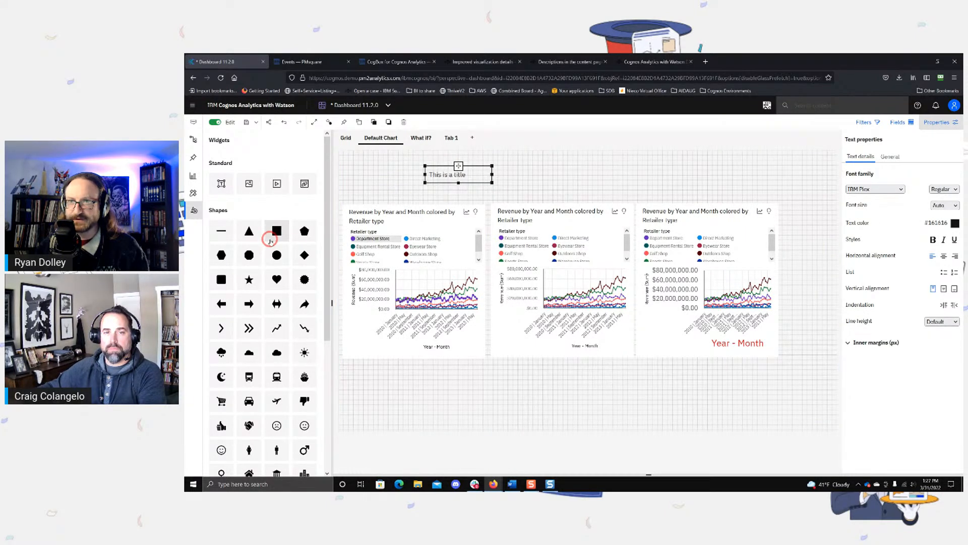
# Step: Try a square shape stretched into a bar about 86% wide and 5% high just above the charts
pyautogui.click(276, 230)
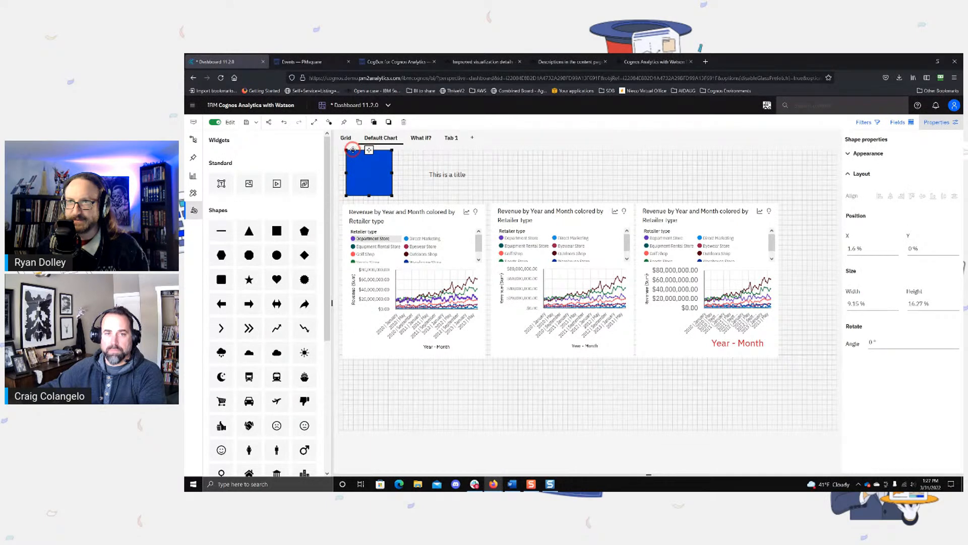
pyautogui.moveTo(346, 150); pyautogui.dragTo(781, 171)
pyautogui.click(848, 153)
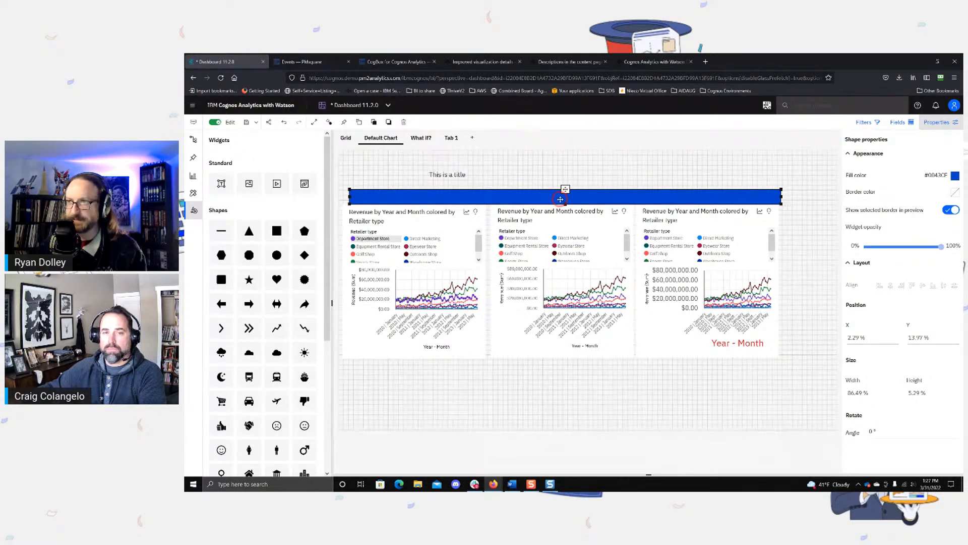
pyautogui.press('Delete')
# Step: Move the title text just above the second chart and set its top, bottom, left and right inner margins to 5 px
pyautogui.click(431, 169)
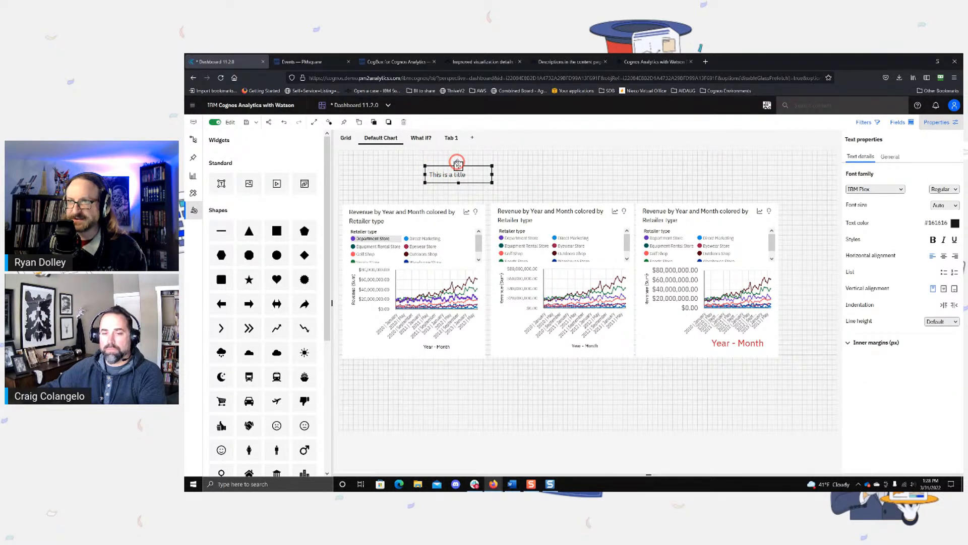
pyautogui.moveTo(457, 162); pyautogui.dragTo(522, 185)
pyautogui.click(864, 343)
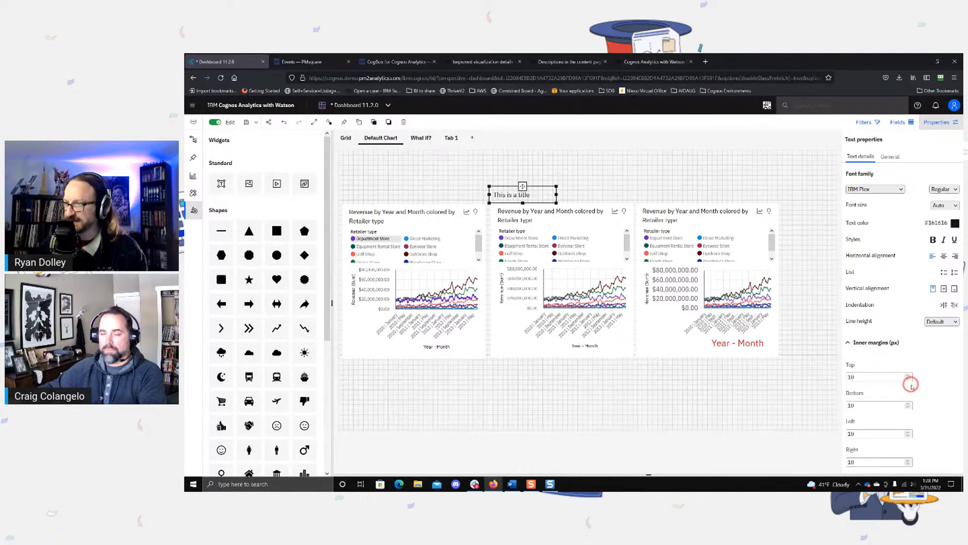
pyautogui.doubleClick(852, 377)
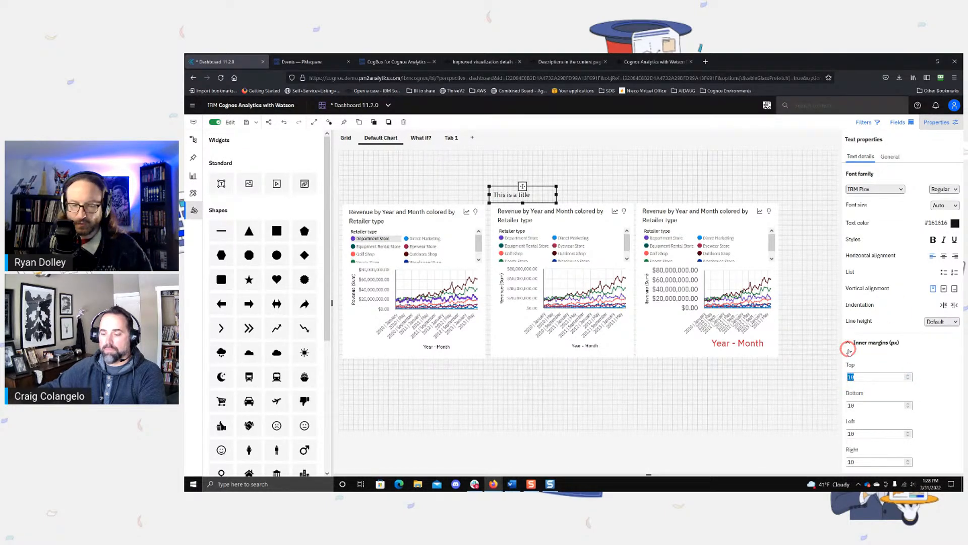
pyautogui.write('5')
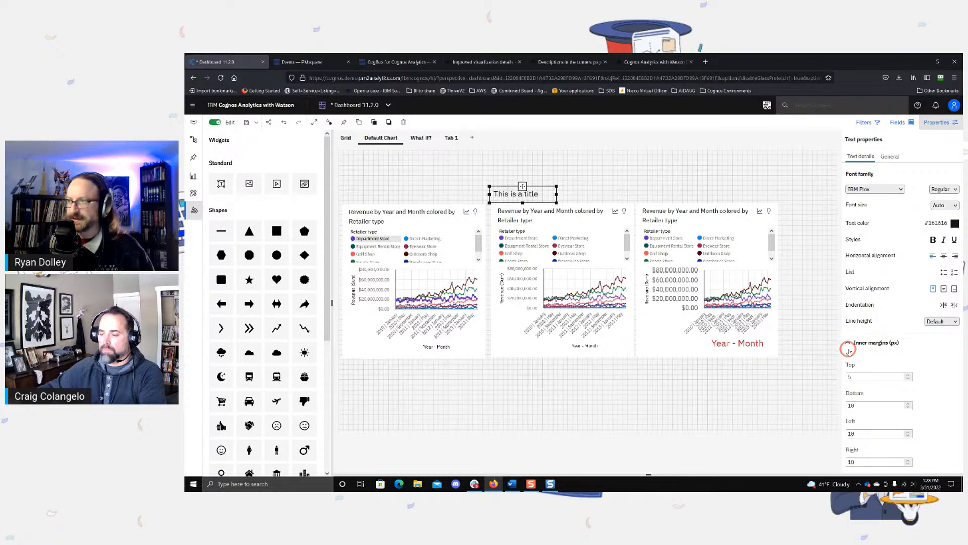
pyautogui.doubleClick(857, 405)
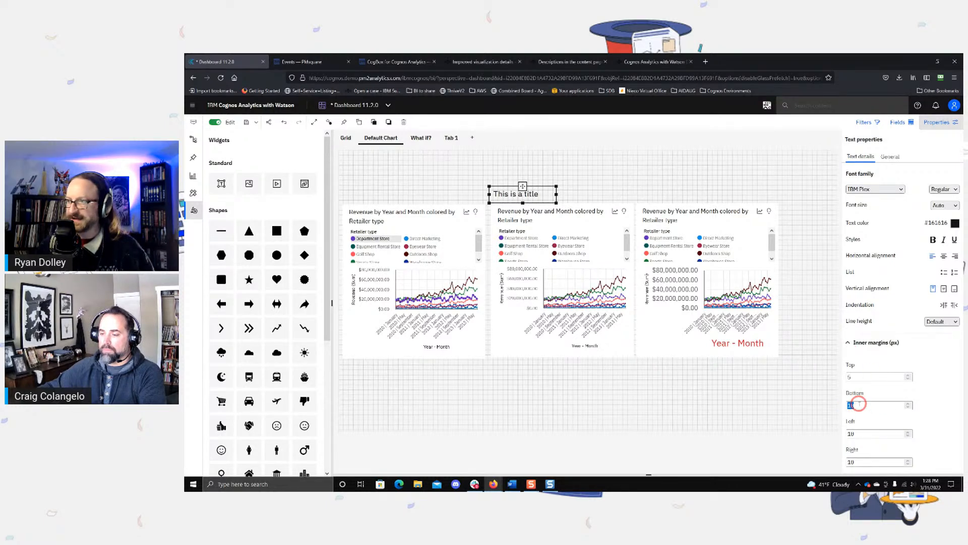
pyautogui.write('5')
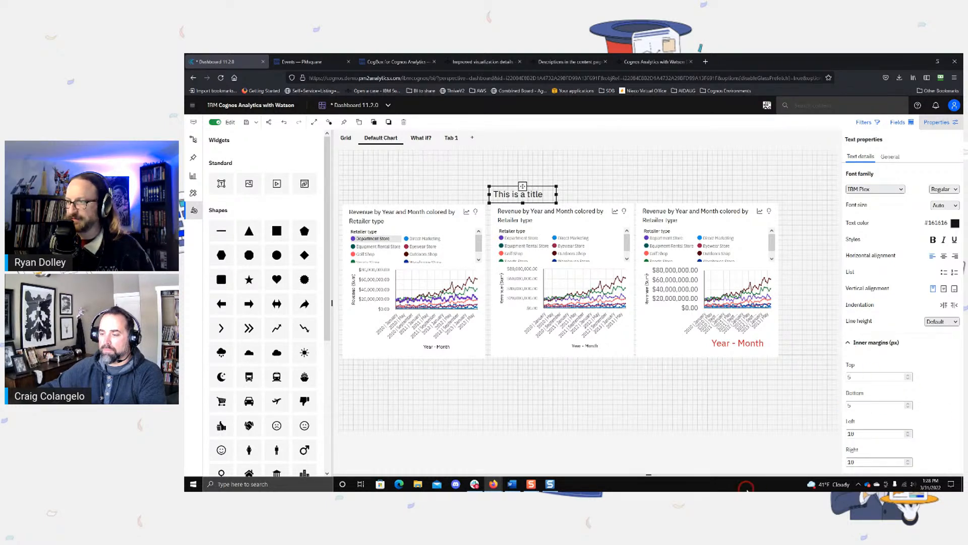
pyautogui.doubleClick(857, 434)
pyautogui.write('5')
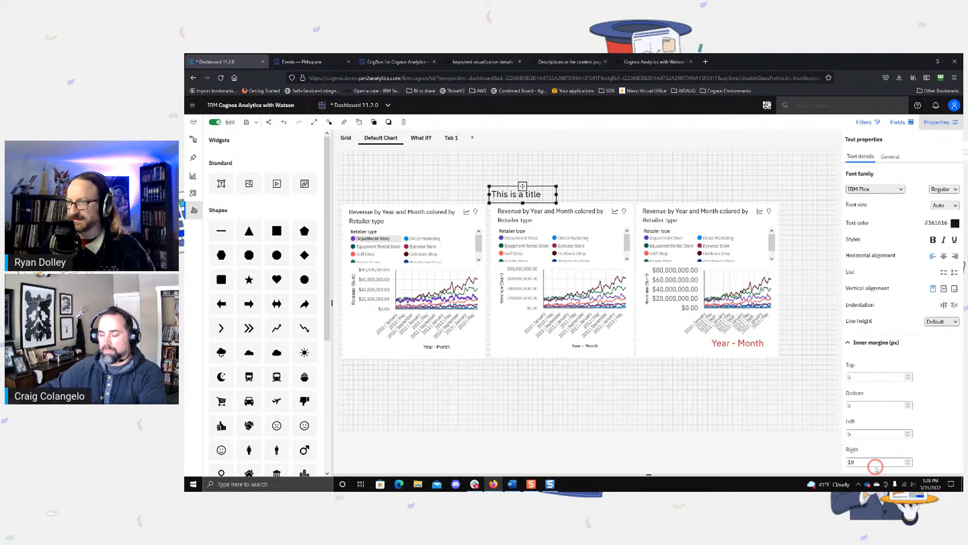
pyautogui.doubleClick(850, 462)
pyautogui.write('5')
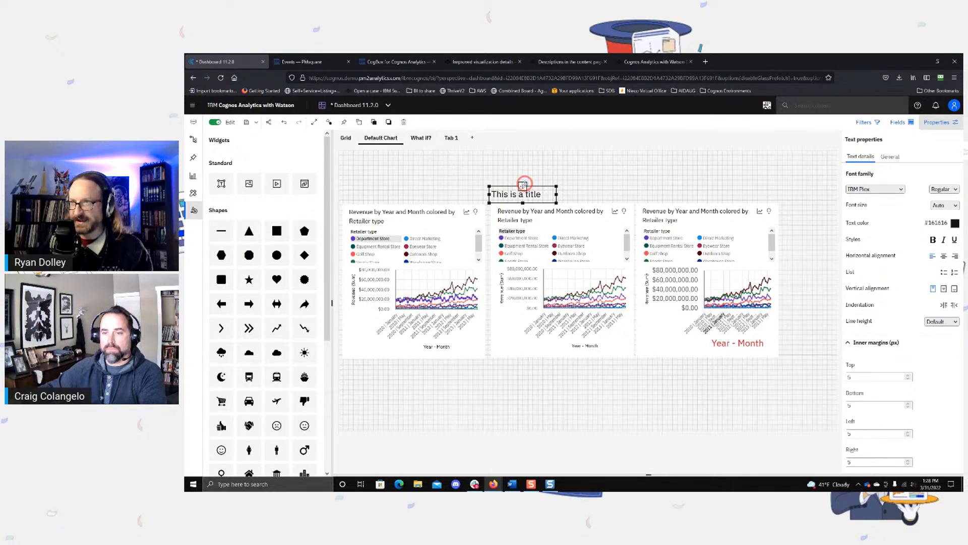
pyautogui.moveTo(522, 186)
pyautogui.mouseDown()
pyautogui.moveTo(504, 184)
pyautogui.moveTo(537, 184)
pyautogui.mouseUp()
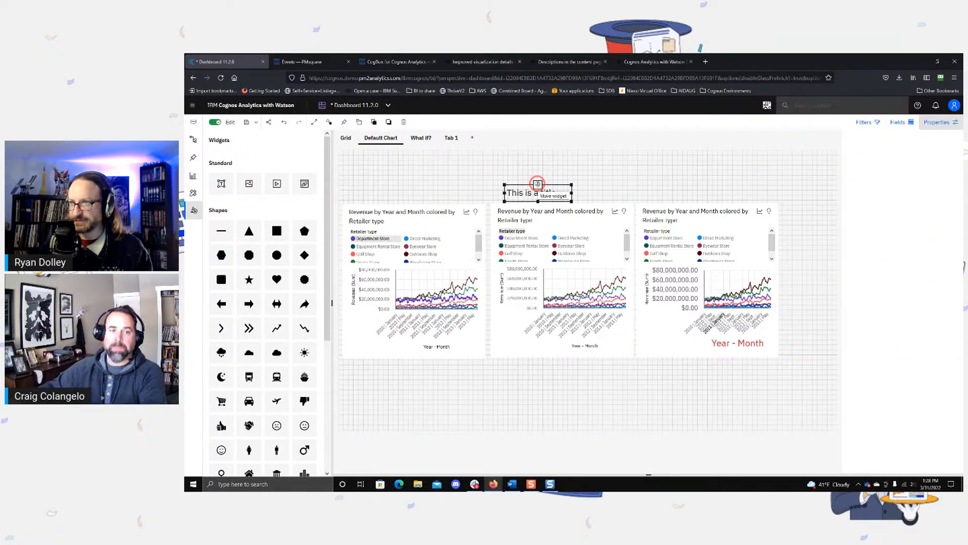
# Step: Examine the middle chart's chart settings for margin or title options, and deselect the chart
pyautogui.click(508, 349)
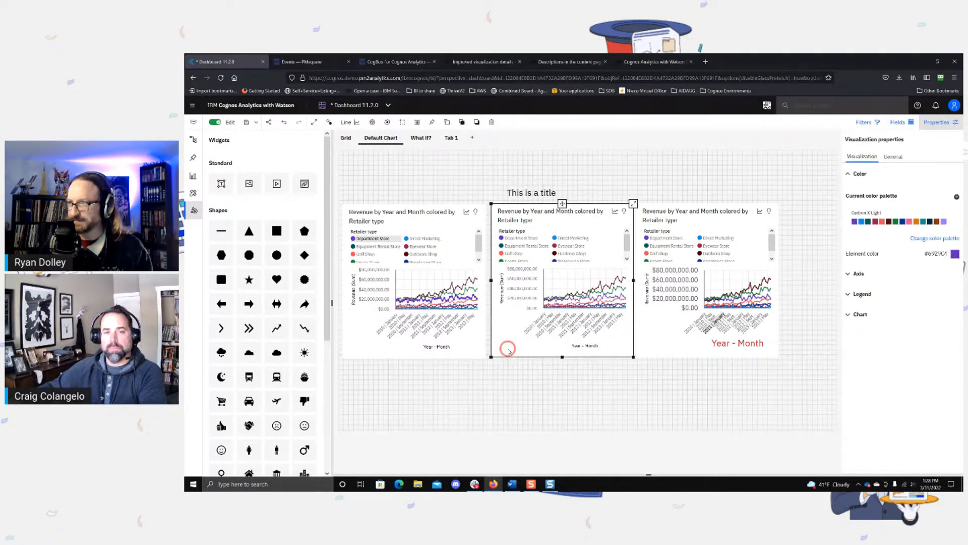
pyautogui.click(850, 315)
pyautogui.scroll(-3, 883, 334)
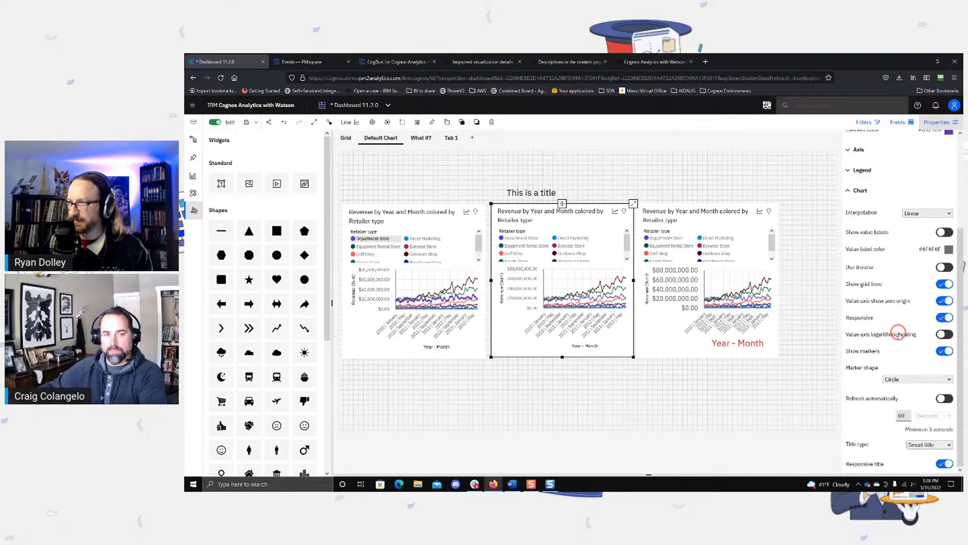
pyautogui.scroll(5, 887, 335)
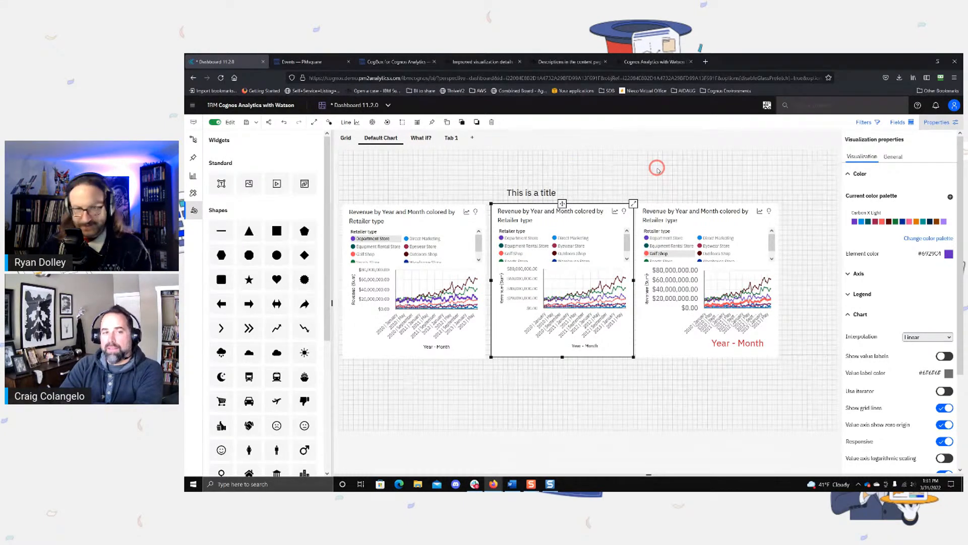
pyautogui.click(756, 183)
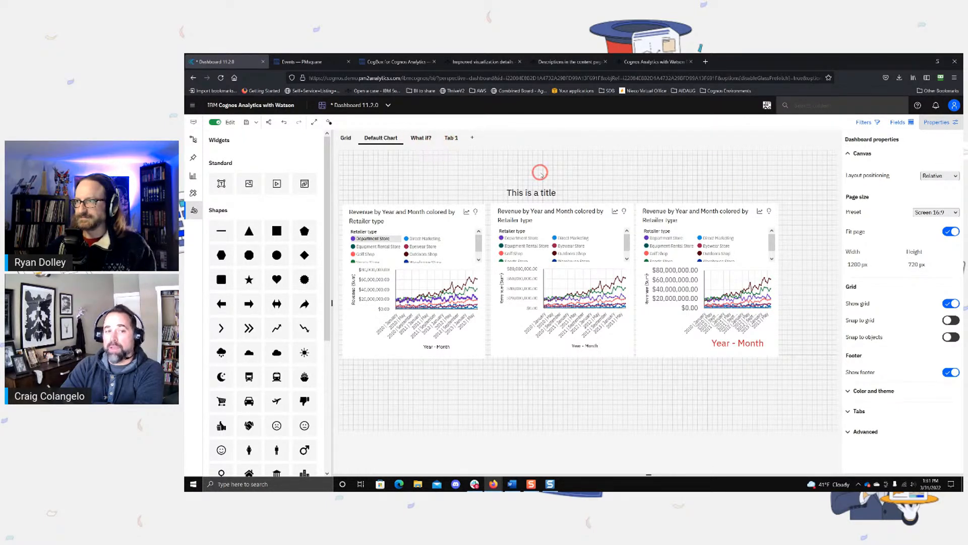
# Step: View the What if? and Tab 1 dashboard tabs and return to the Default Chart tab
pyautogui.click(417, 137)
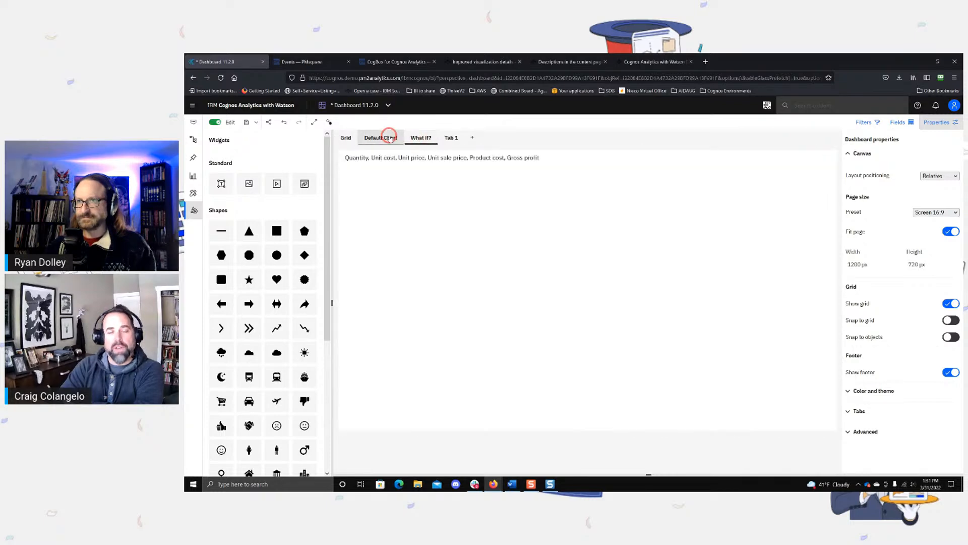
pyautogui.click(390, 138)
pyautogui.click(420, 137)
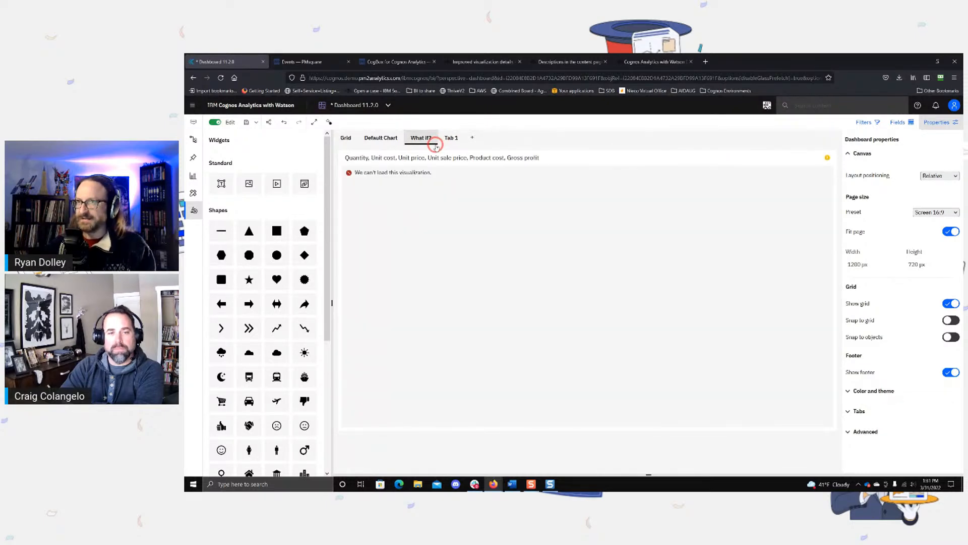
pyautogui.click(450, 137)
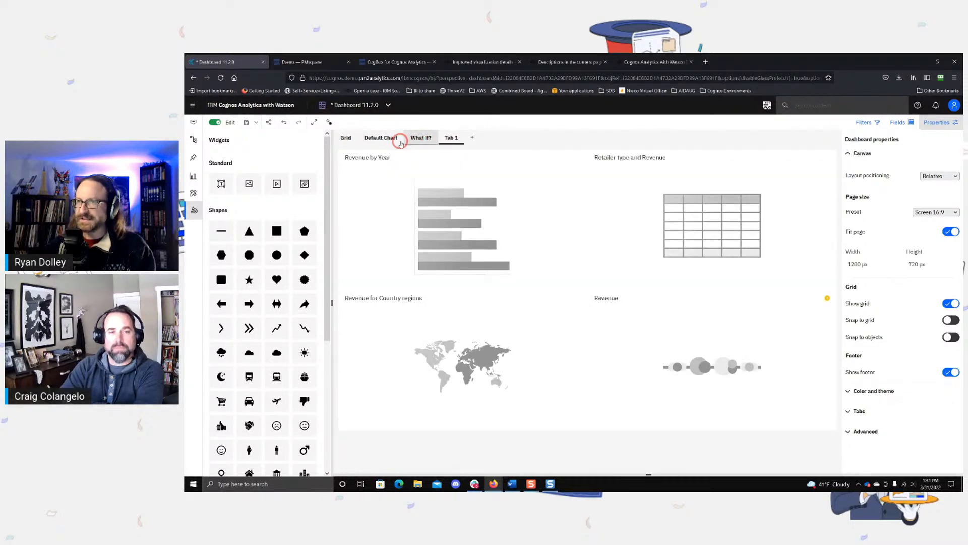
pyautogui.click(397, 144)
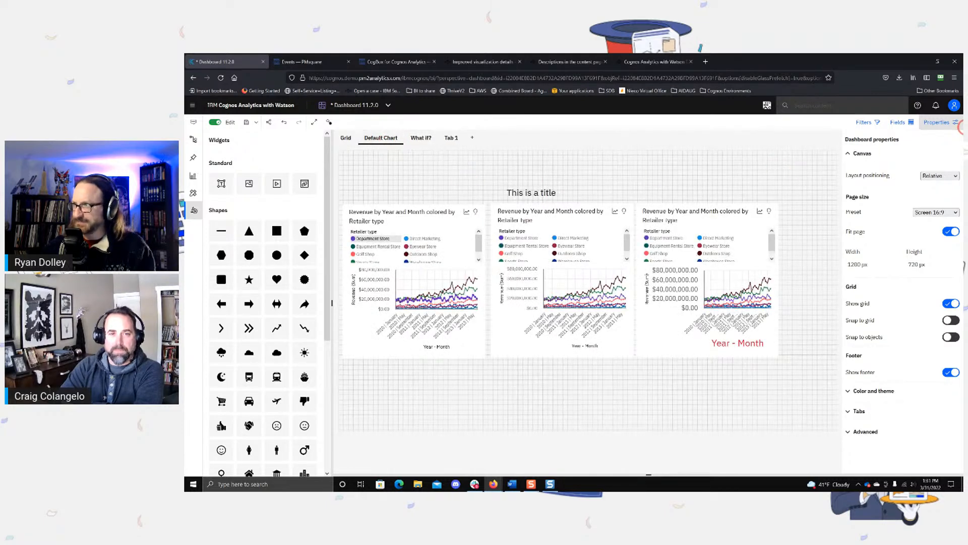
# Step: Examine the dashboard's color and theme settings, including the visual theme and per-tab background colors
pyautogui.click(934, 123)
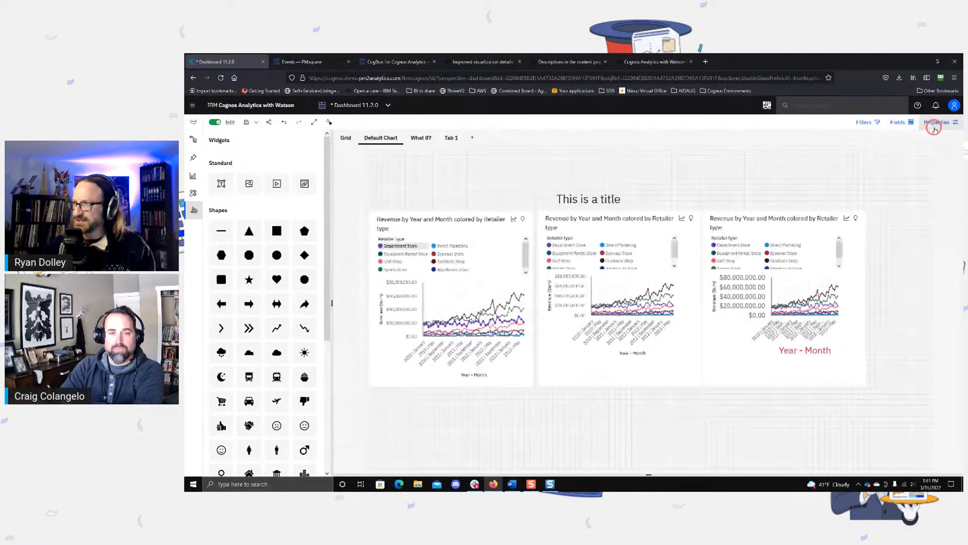
pyautogui.click(949, 127)
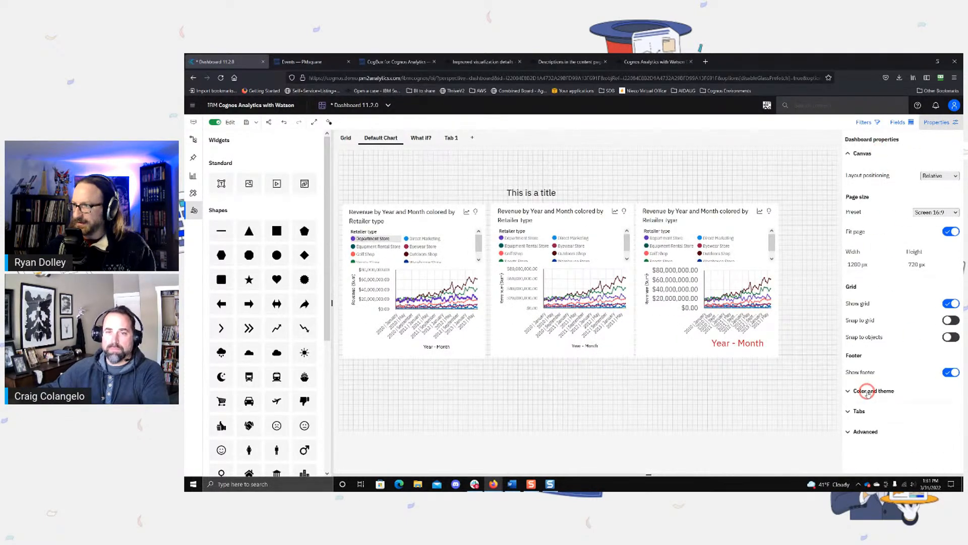
pyautogui.click(883, 390)
pyautogui.scroll(-2, 888, 323)
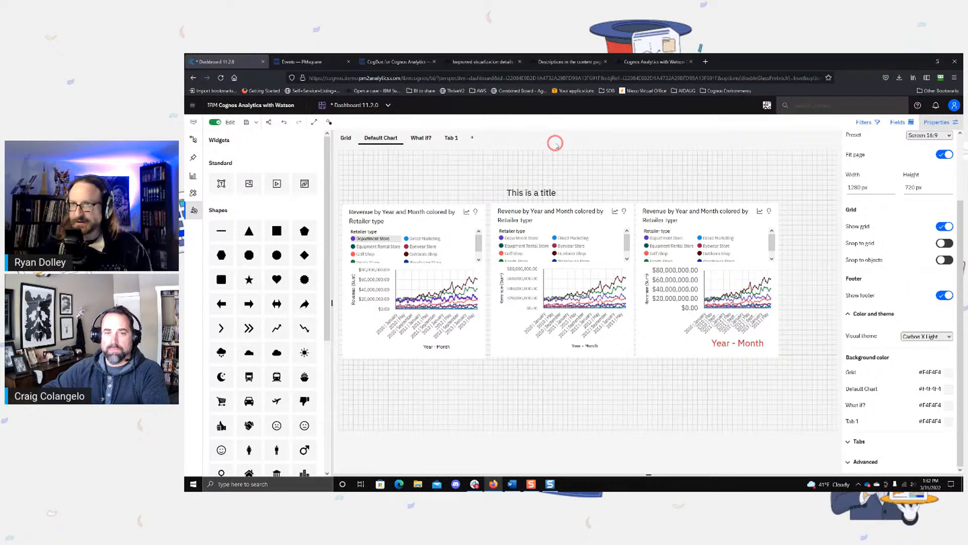
# Step: Set the Default Chart tab's background color to red #DA1E28 and compare it with the Grid tab
pyautogui.click(948, 389)
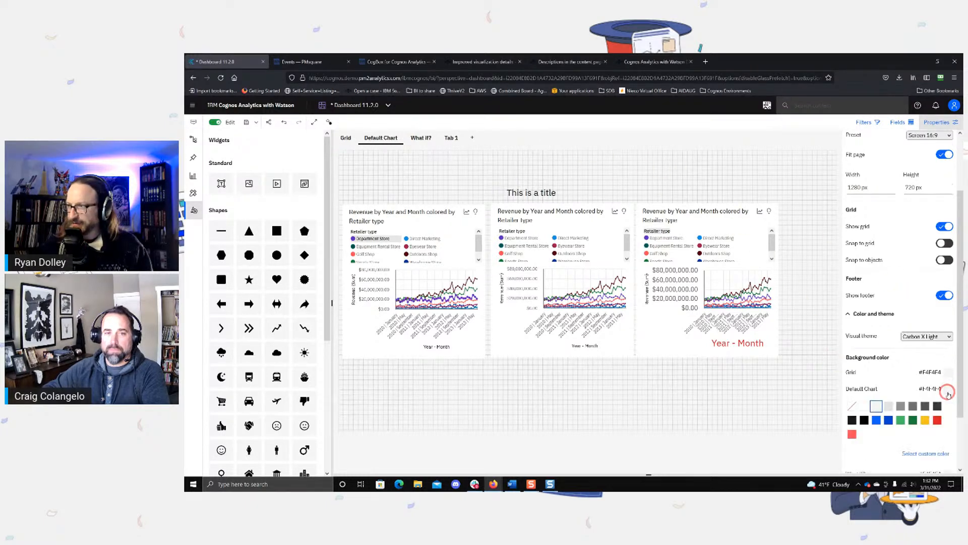
pyautogui.click(937, 419)
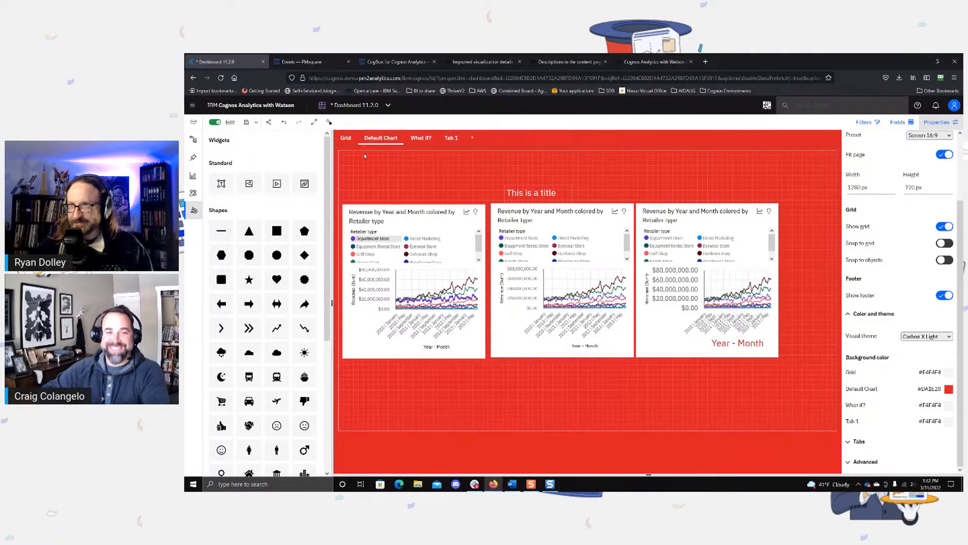
pyautogui.click(345, 137)
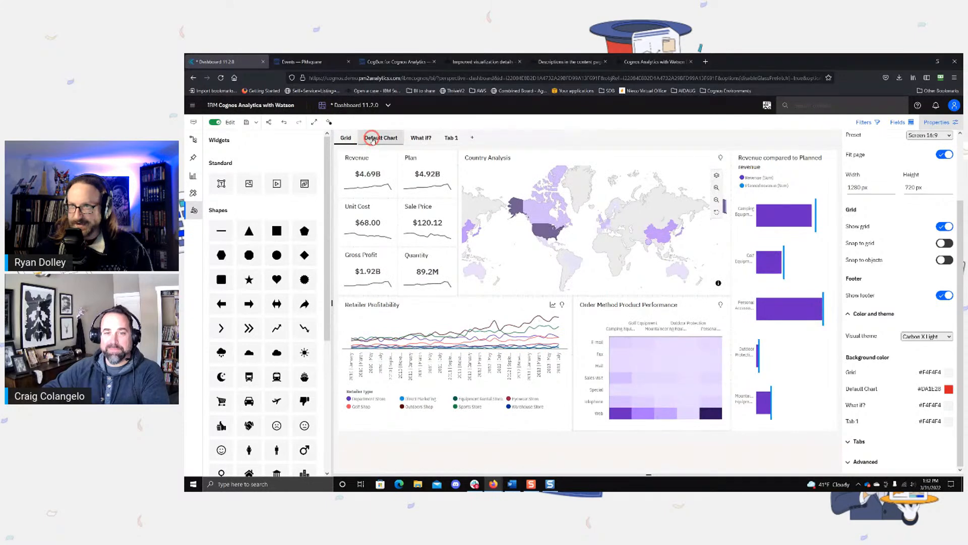
pyautogui.click(381, 138)
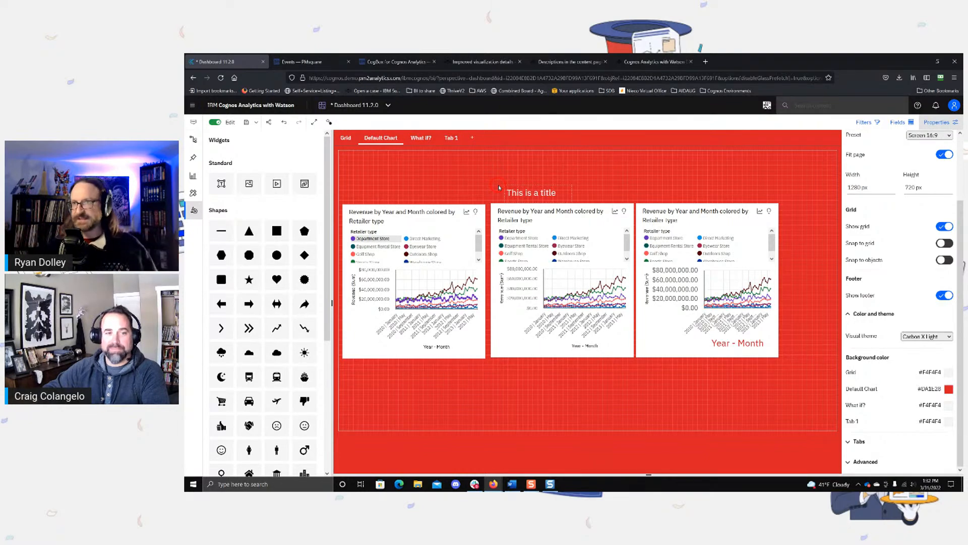
pyautogui.click(346, 138)
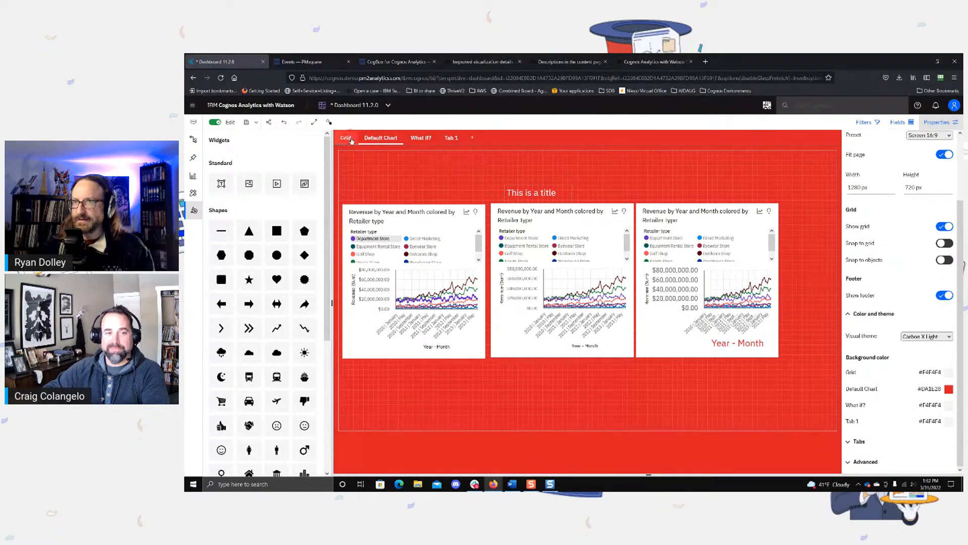
pyautogui.click(380, 138)
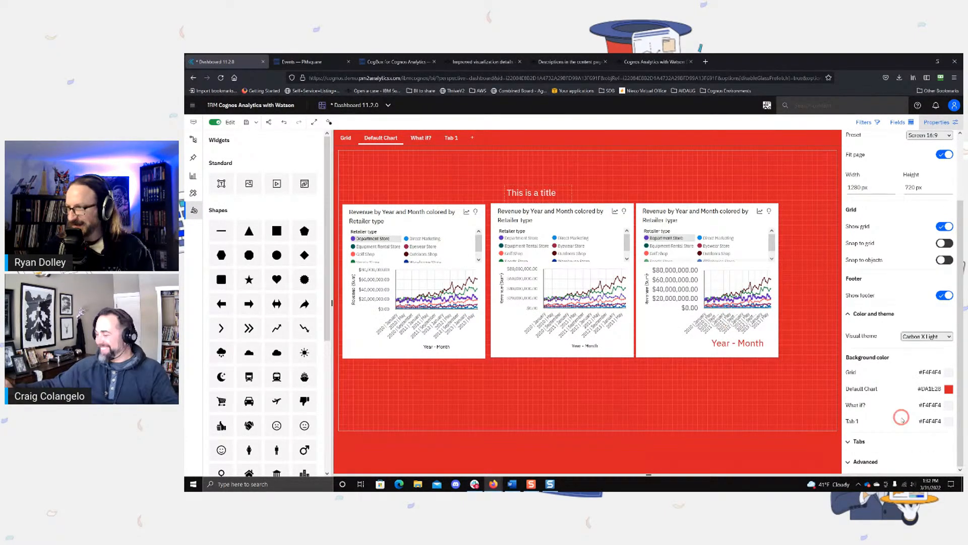
# Step: Restore the Default Chart tab's background color to light gray #F4F4F4
pyautogui.click(949, 388)
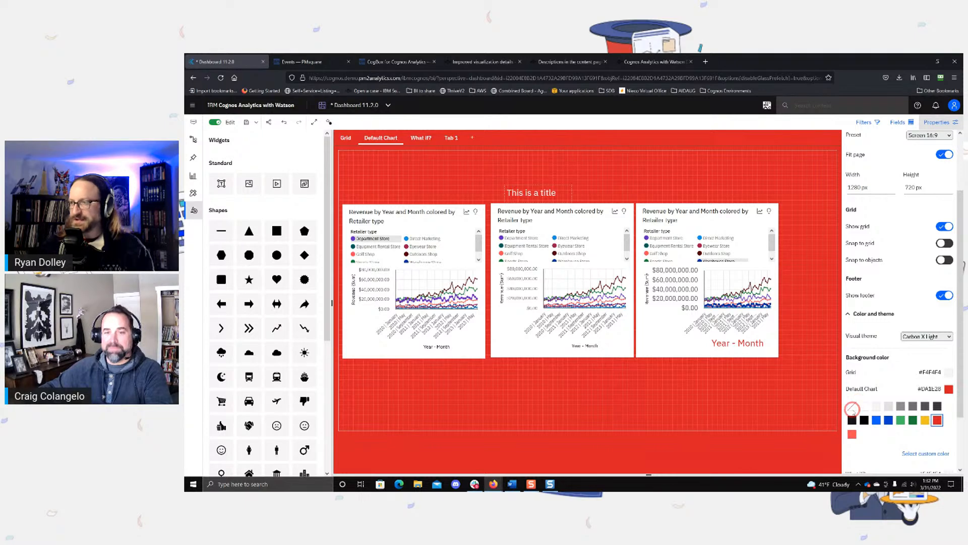
pyautogui.click(877, 408)
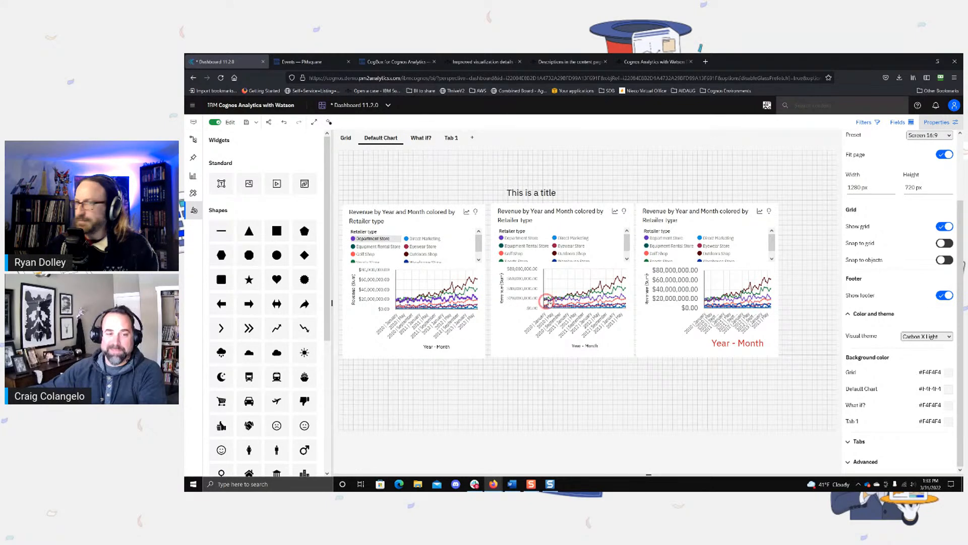
# Step: Pin the first revenue line chart, review it among the saved pins, and deselect the chart
pyautogui.click(196, 160)
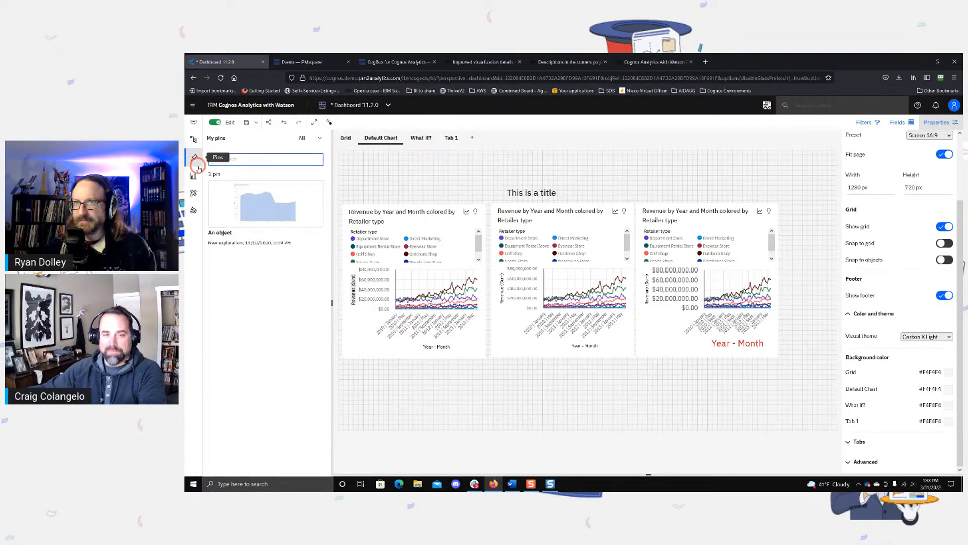
pyautogui.click(421, 281)
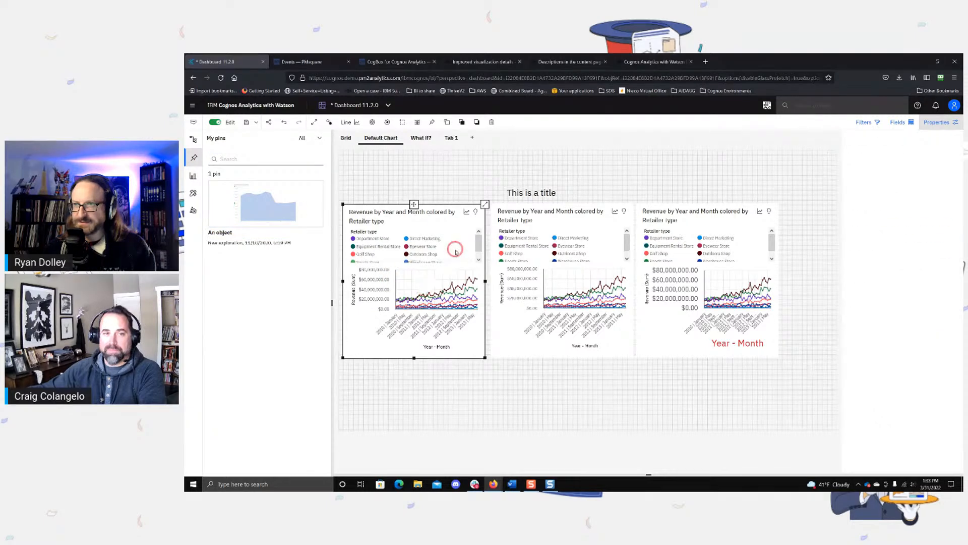
pyautogui.click(431, 122)
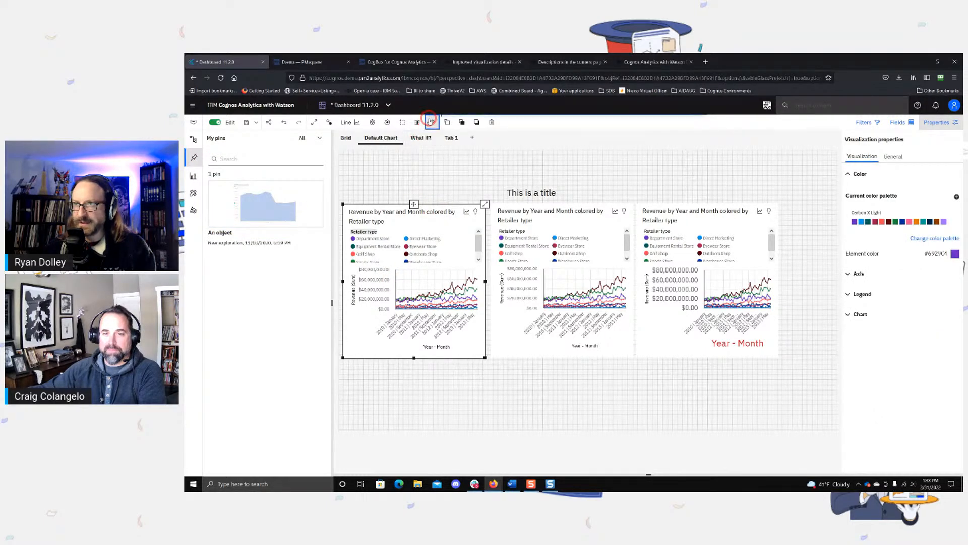
pyautogui.click(441, 197)
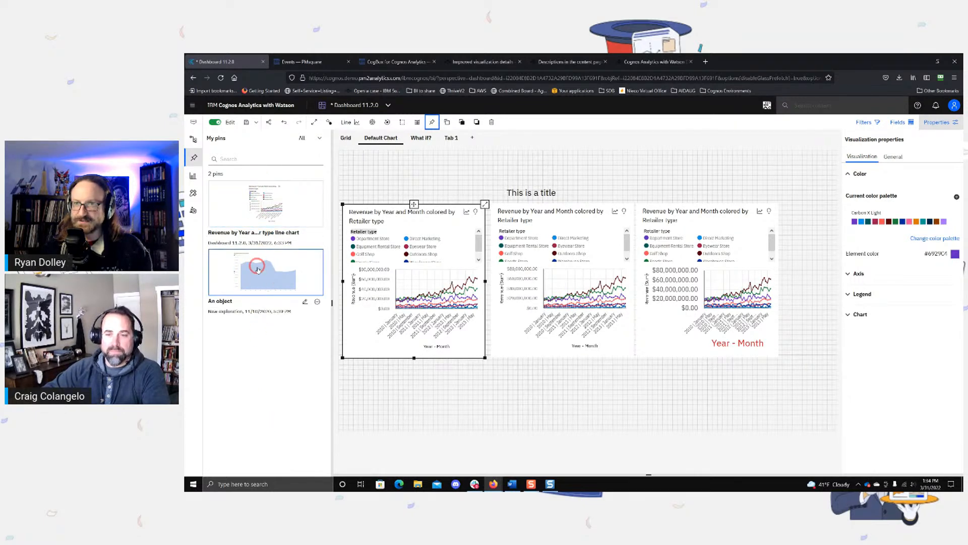
pyautogui.click(193, 157)
pyautogui.click(192, 157)
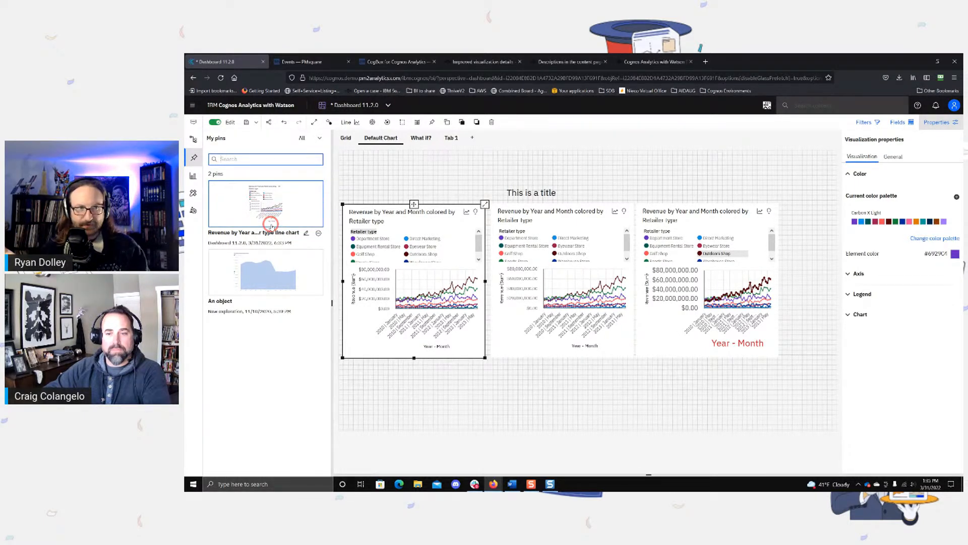
pyautogui.click(364, 315)
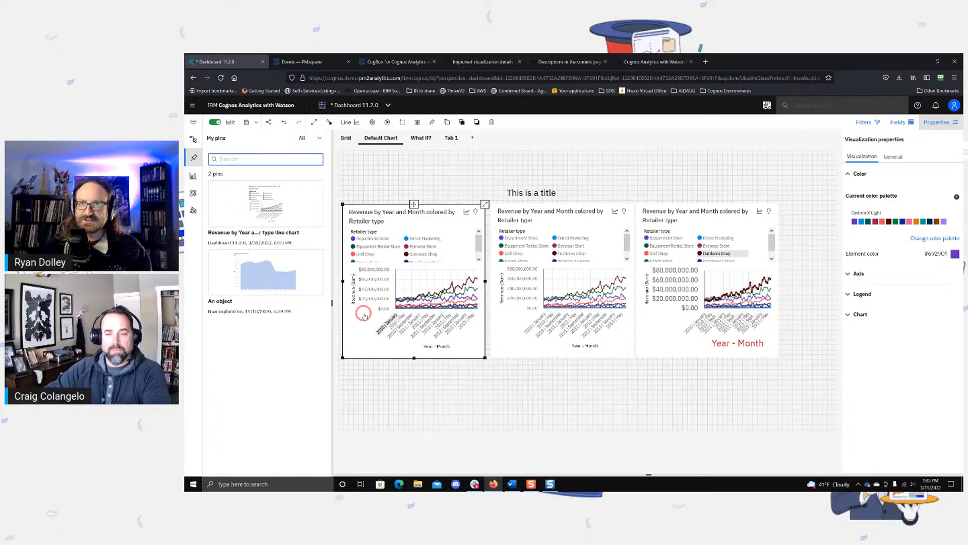
pyautogui.click(364, 315)
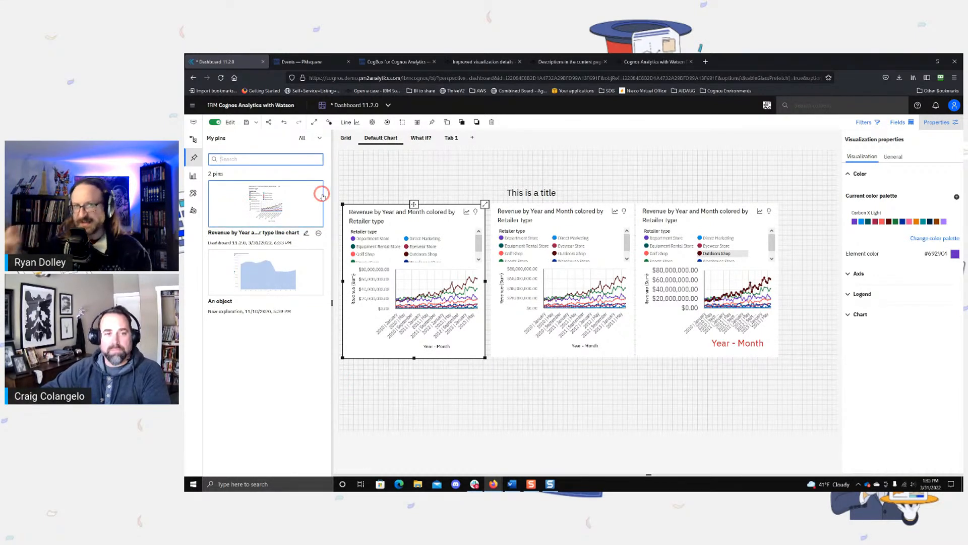
pyautogui.click(472, 177)
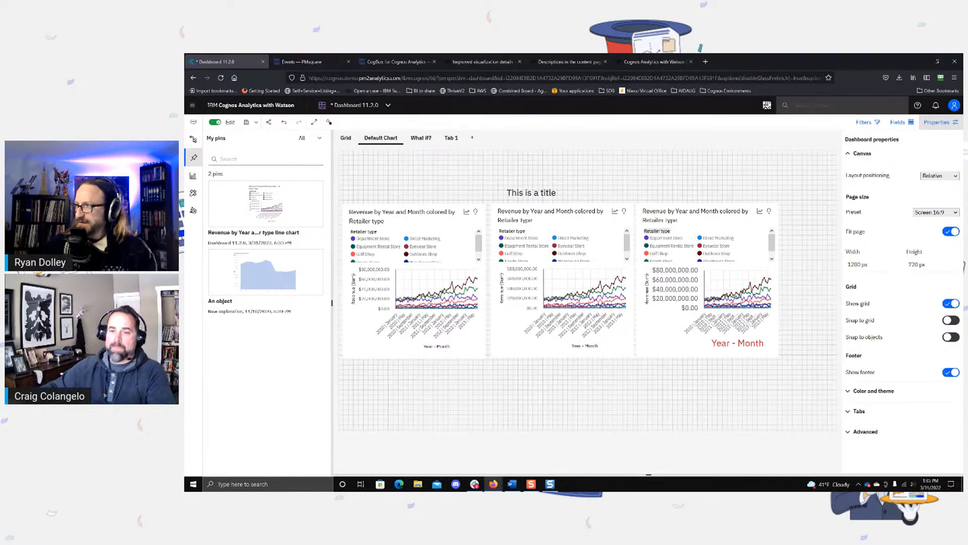
# Step: Ask the Assistant "revenue for last week" and display the date filter applied to its answer
pyautogui.click(192, 139)
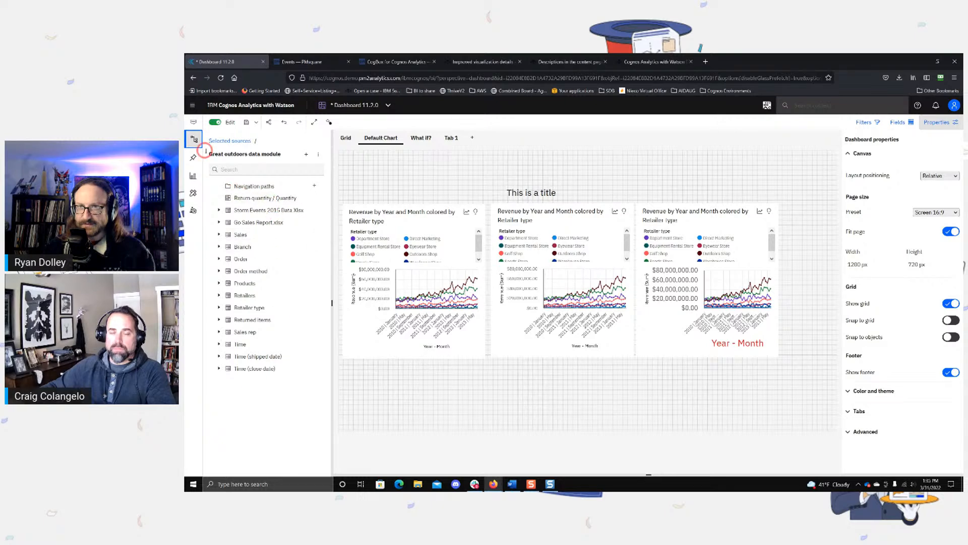
pyautogui.click(197, 121)
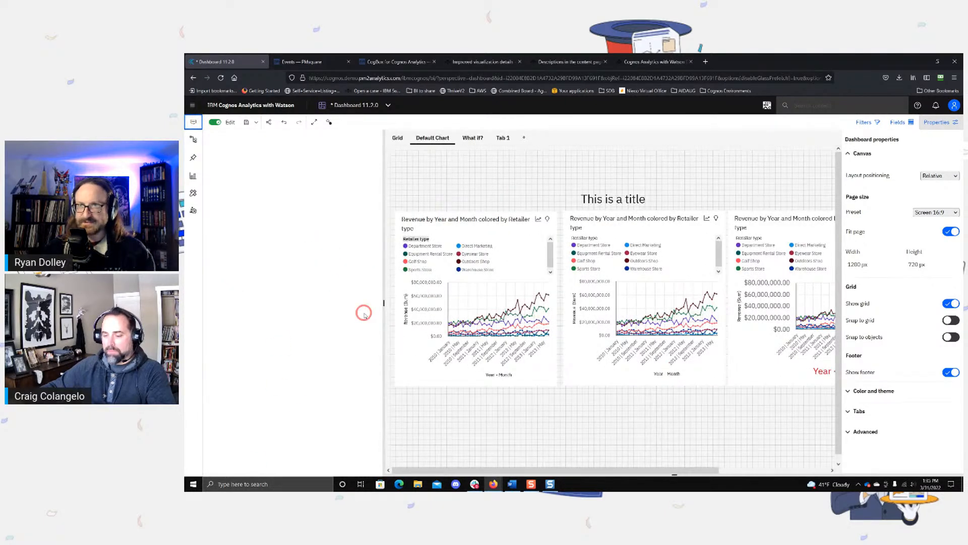
pyautogui.click(240, 467)
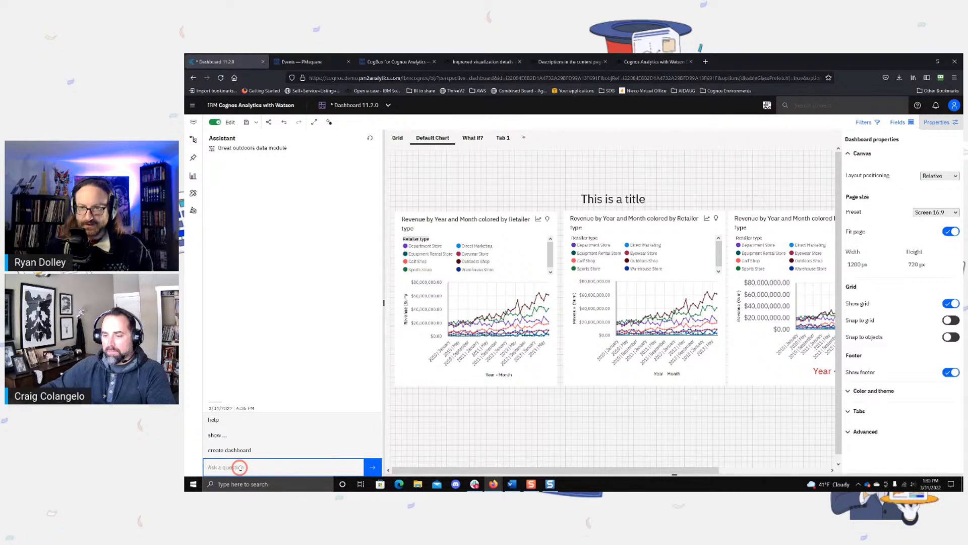
pyautogui.write('revenue for')
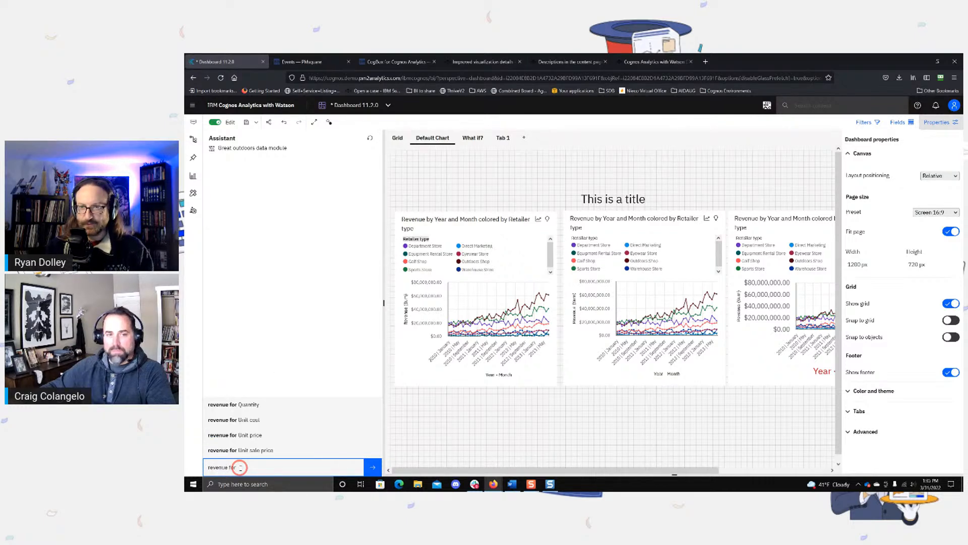
pyautogui.write('Last week')
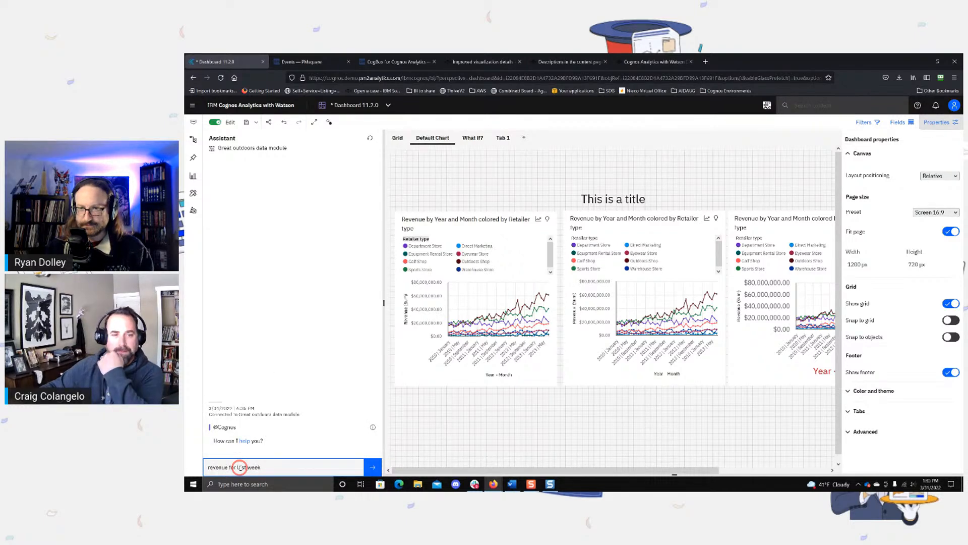
pyautogui.press('Return')
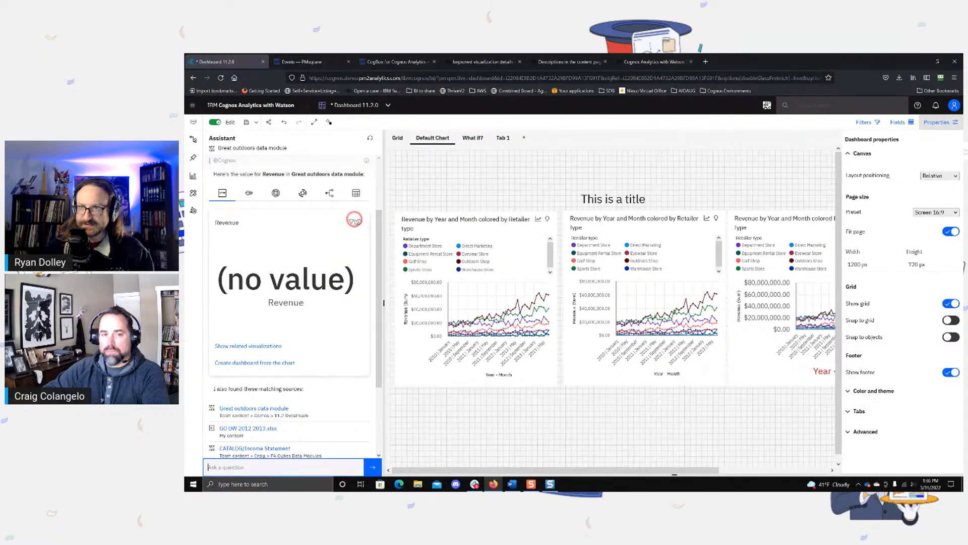
pyautogui.click(351, 222)
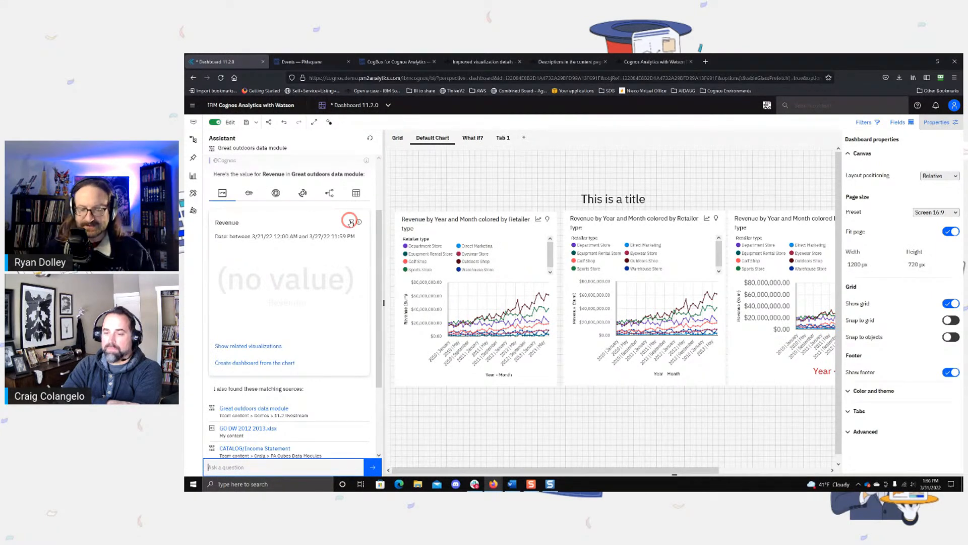
pyautogui.write('week -')
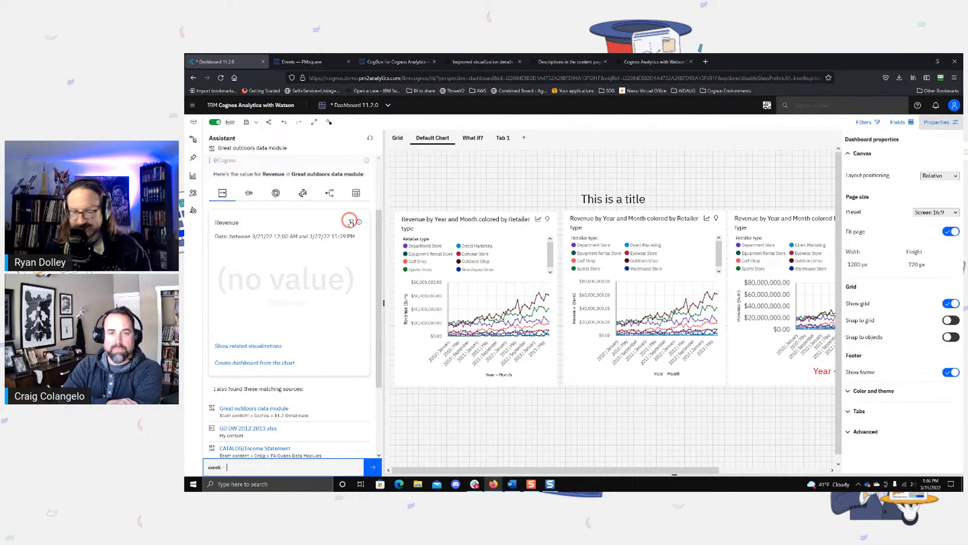
pyautogui.write('178')
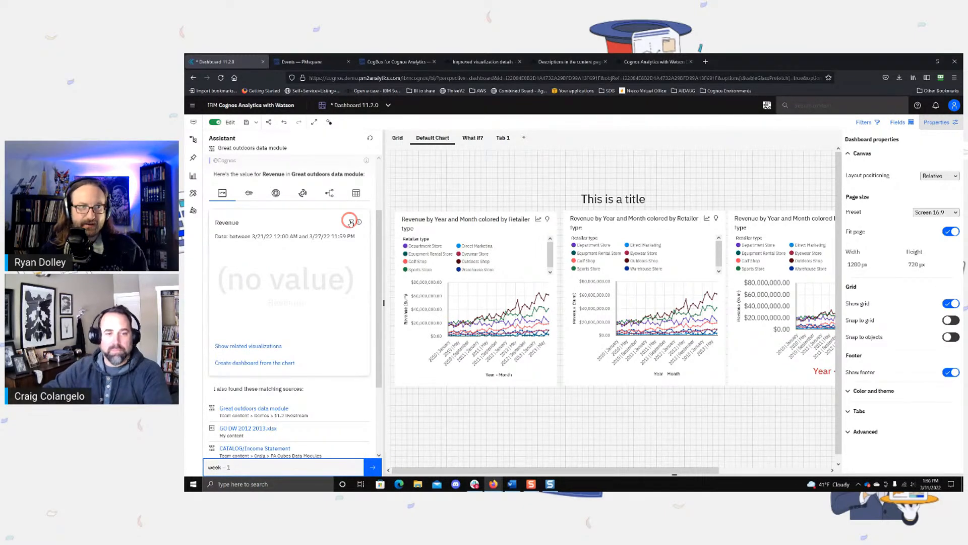
pyautogui.press('Return')
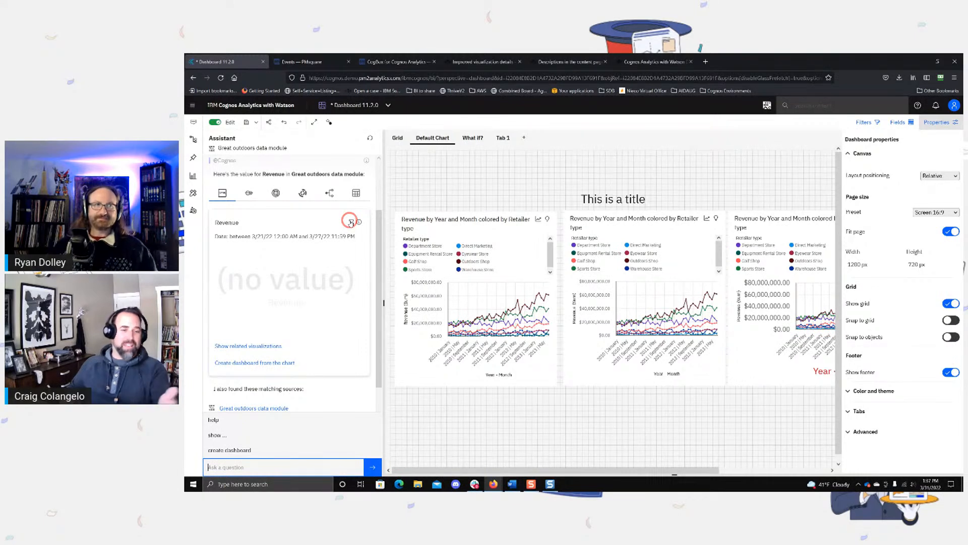
# Step: Ask the Assistant "revenue last christmas" against the Great outdoors data module
pyautogui.write('revenue l')
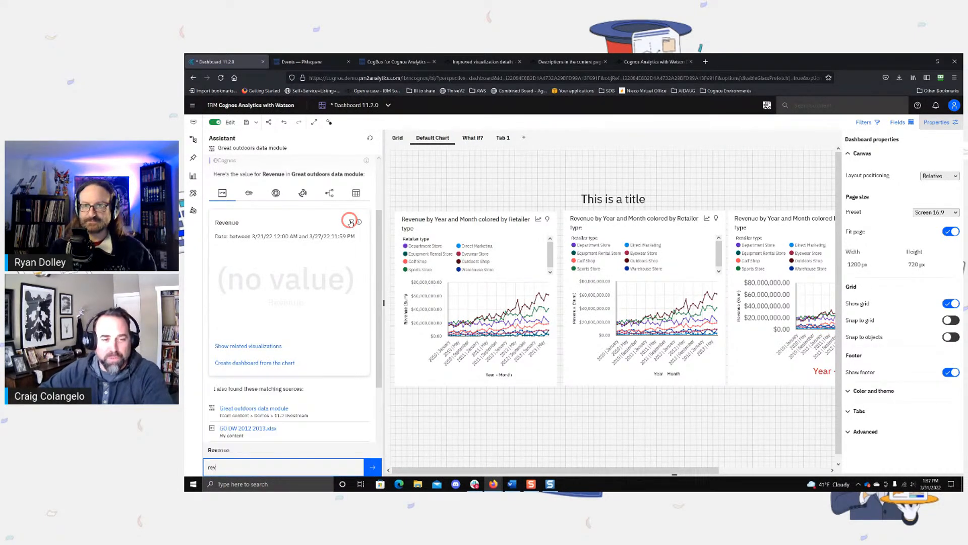
pyautogui.write('christmas')
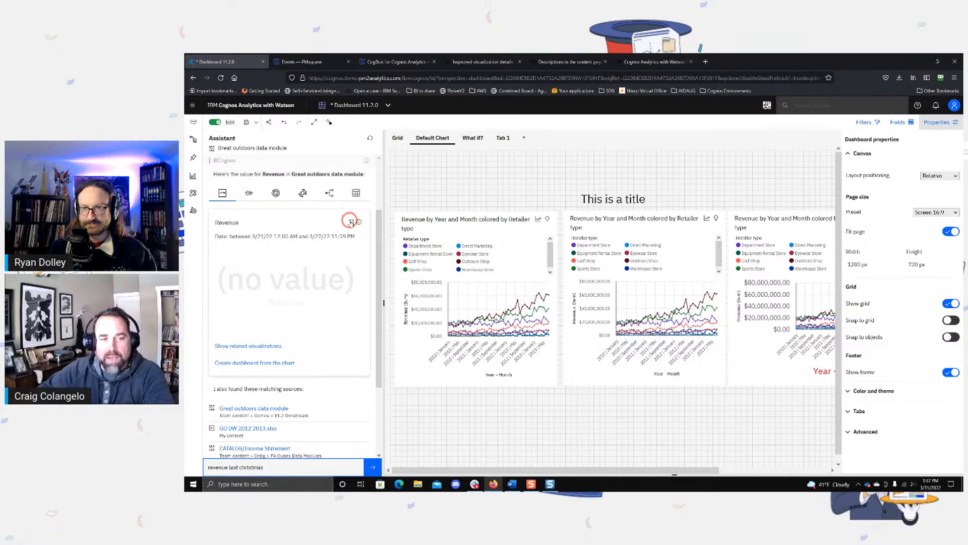
pyautogui.press('Return')
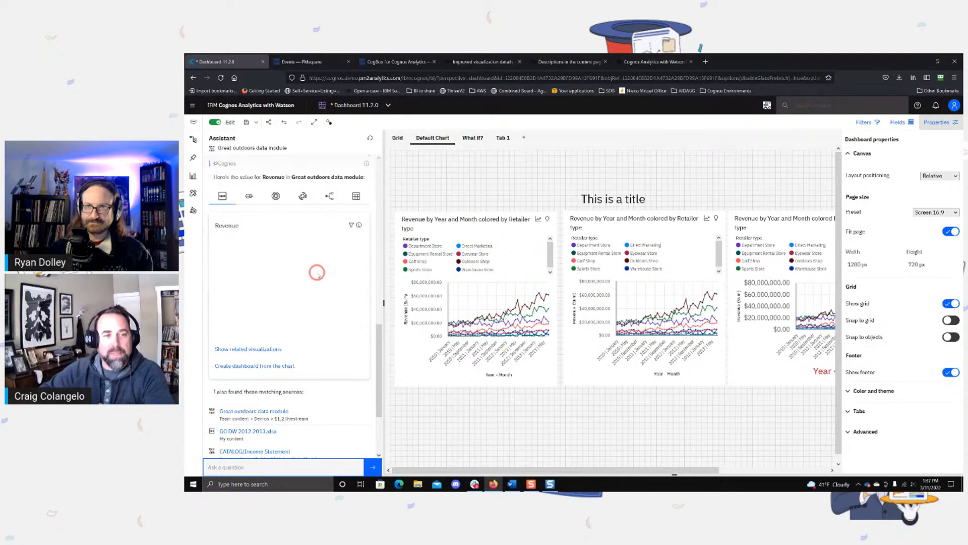
pyautogui.moveTo(351, 226)
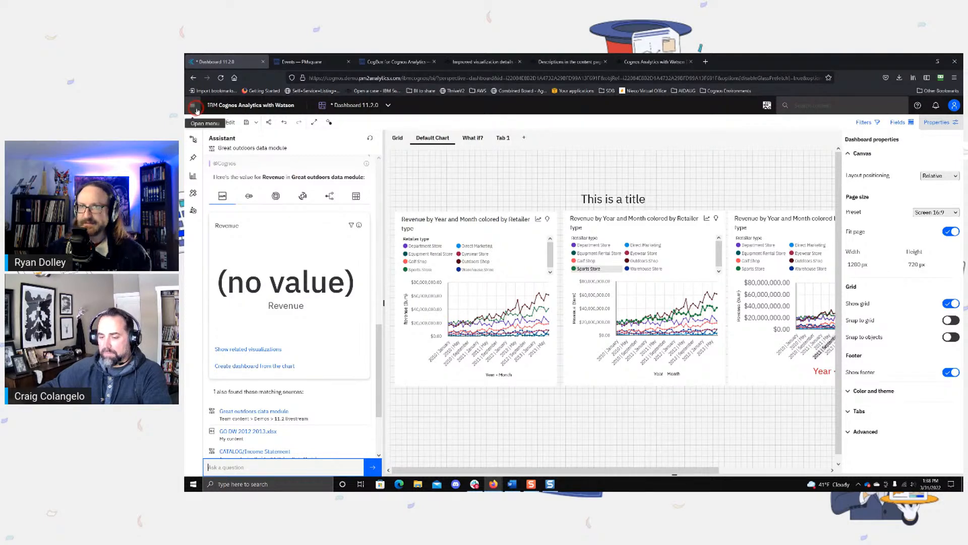
# Step: Open the Great outdoors data module from the Demos / 11.2 livestream folder for editing
pyautogui.click(192, 105)
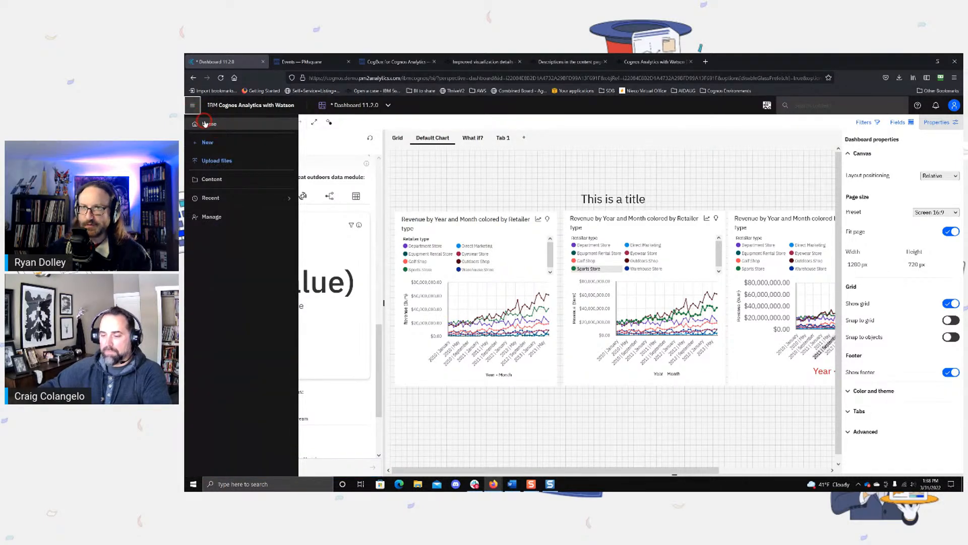
pyautogui.click(208, 124)
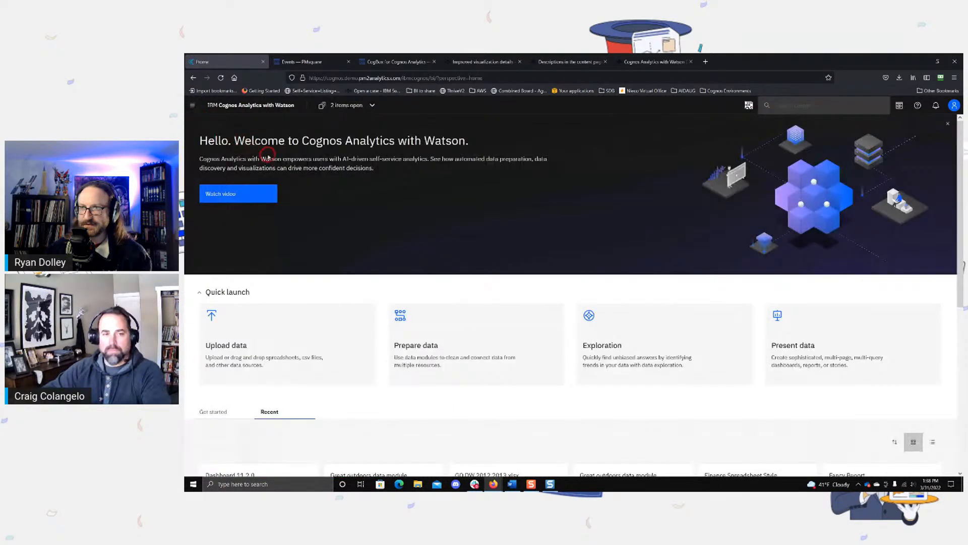
pyautogui.click(325, 107)
pyautogui.click(336, 123)
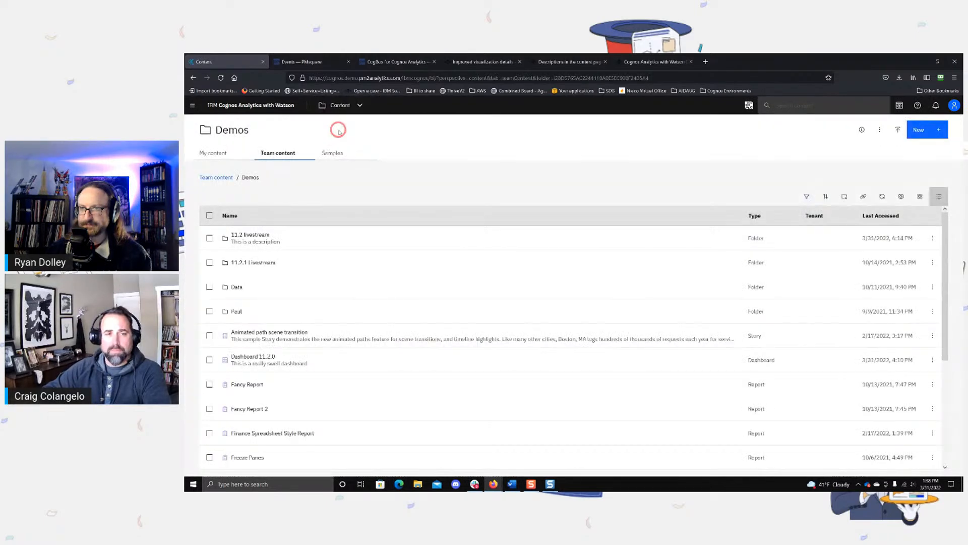
pyautogui.click(251, 235)
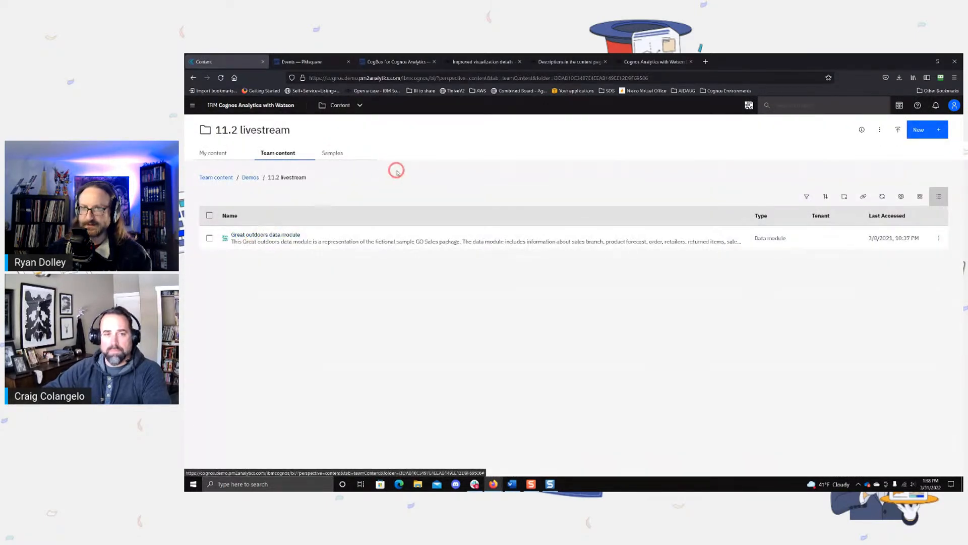
pyautogui.click(937, 238)
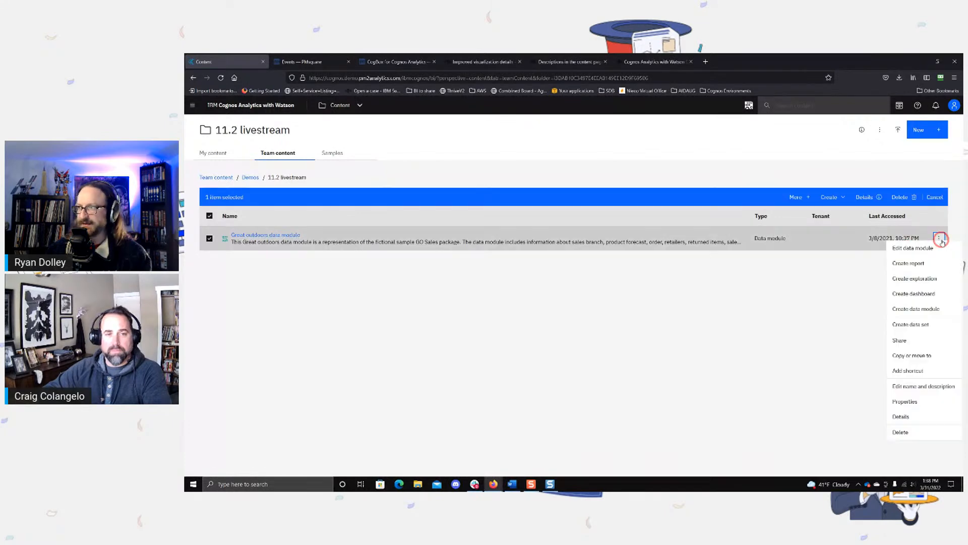
pyautogui.click(932, 254)
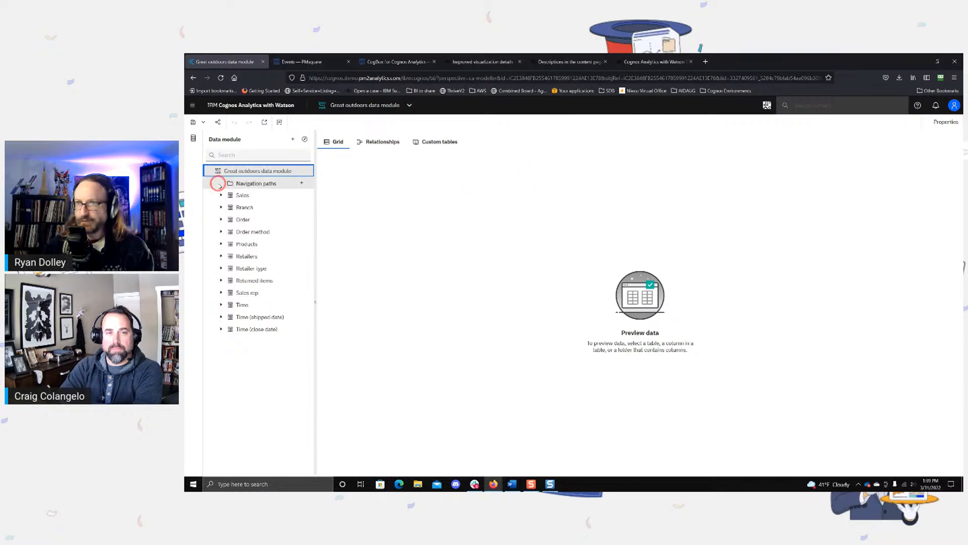
# Step: Expand the Branch table, preview its Branch code and Address columns, and display the Address column's properties
pyautogui.click(305, 207)
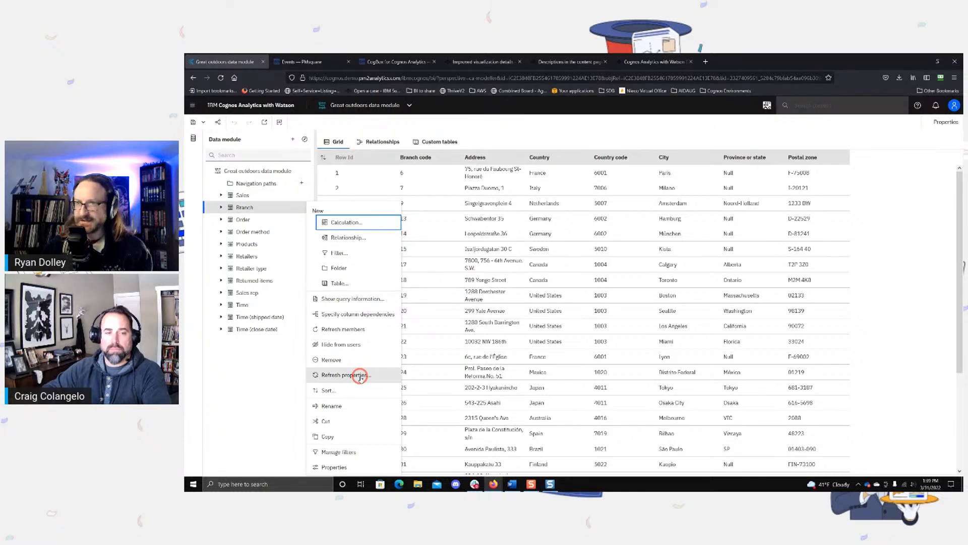
pyautogui.click(217, 207)
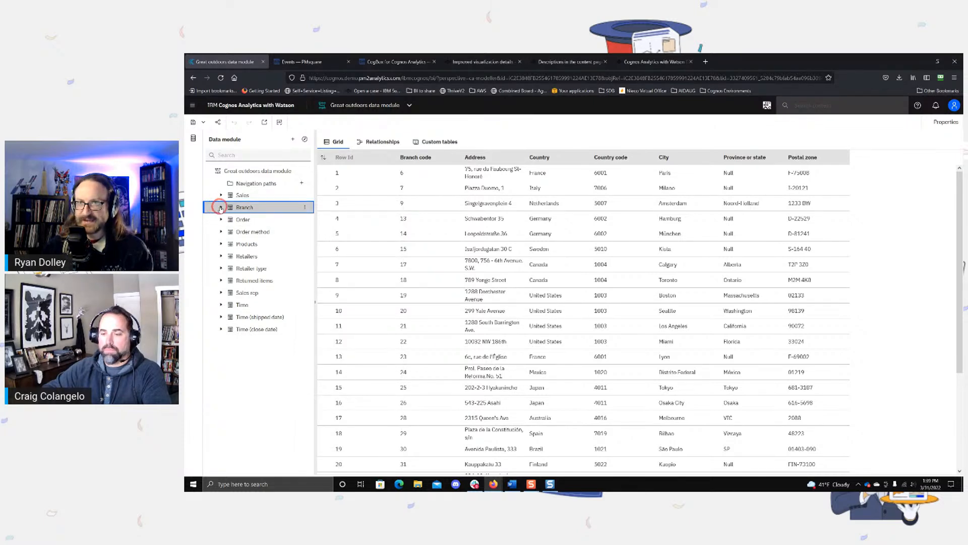
pyautogui.click(220, 207)
pyautogui.click(265, 232)
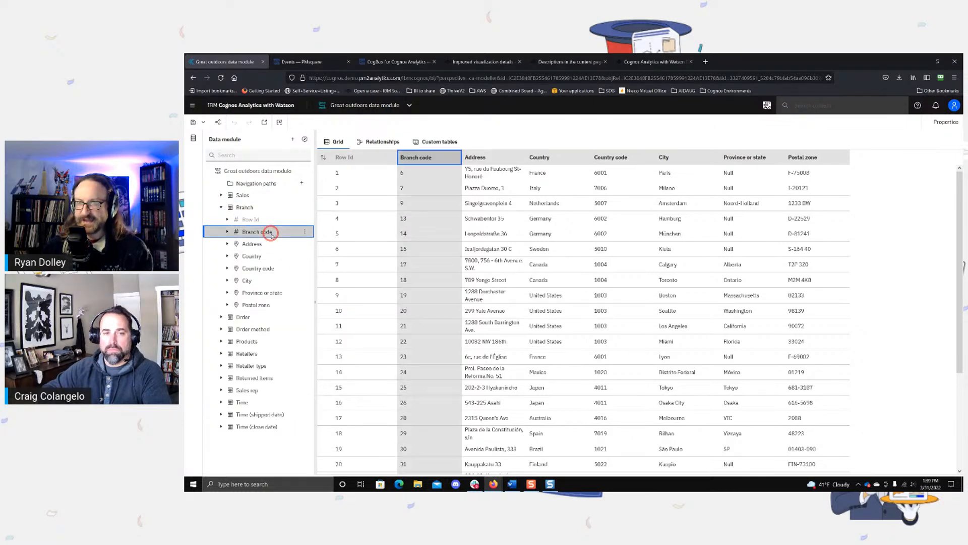
pyautogui.click(257, 243)
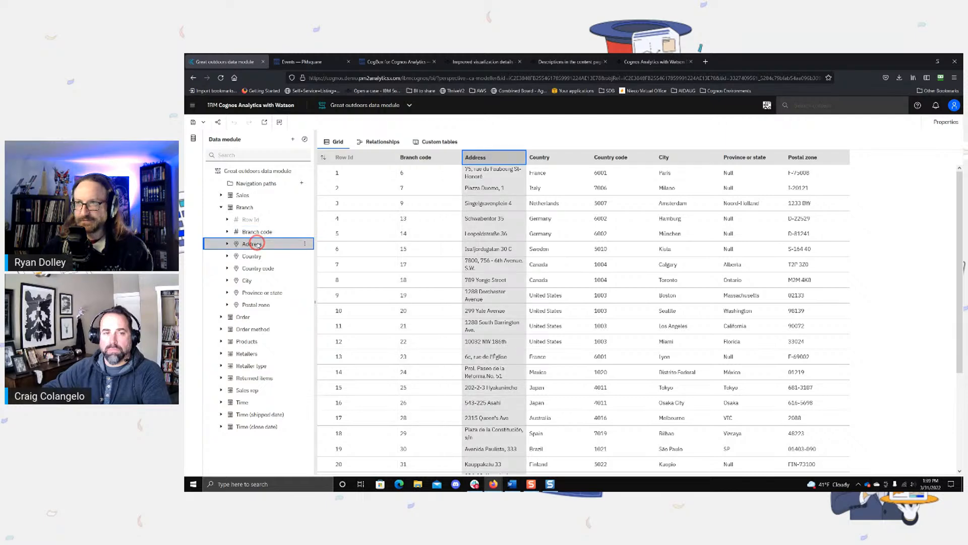
pyautogui.click(943, 121)
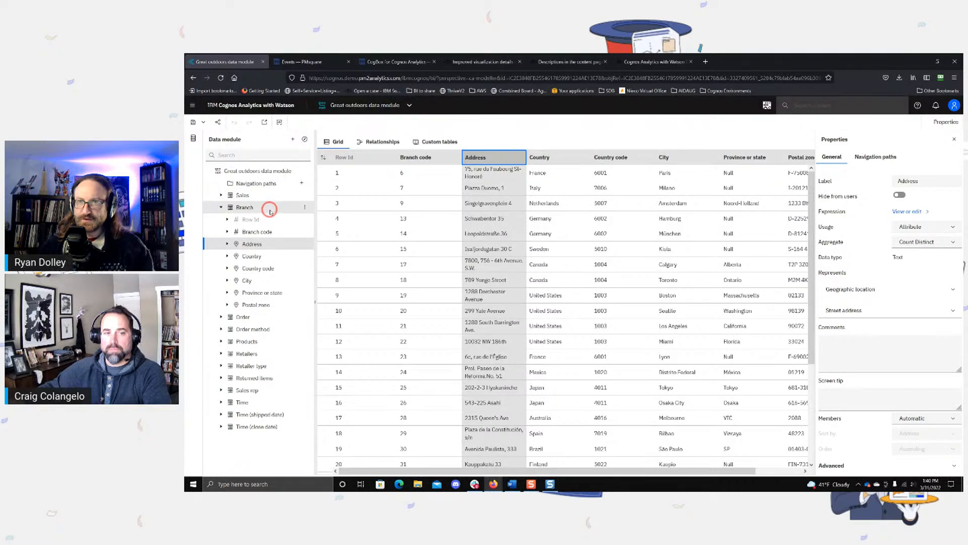
# Step: Sort the Branch table's columns by Type (Descending) and collapse the table
pyautogui.click(304, 206)
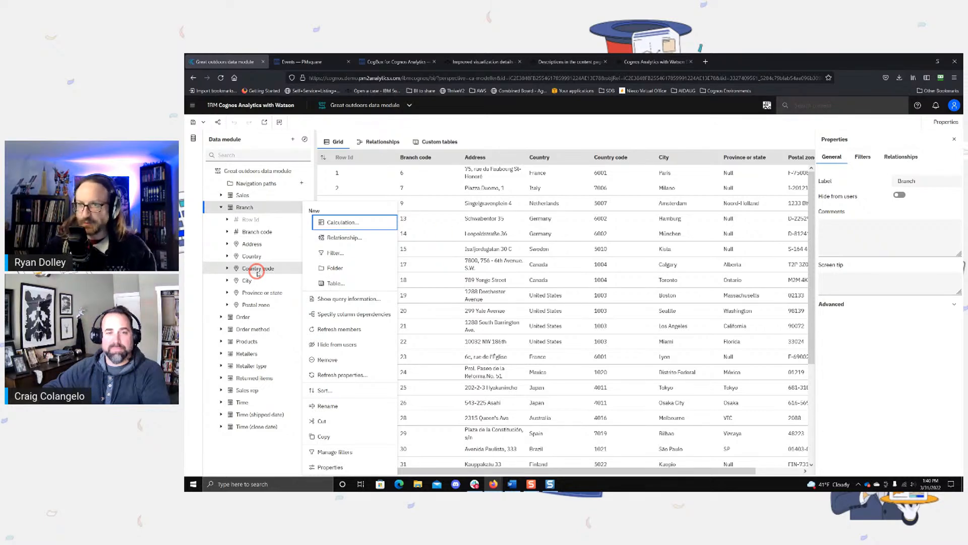
pyautogui.click(325, 390)
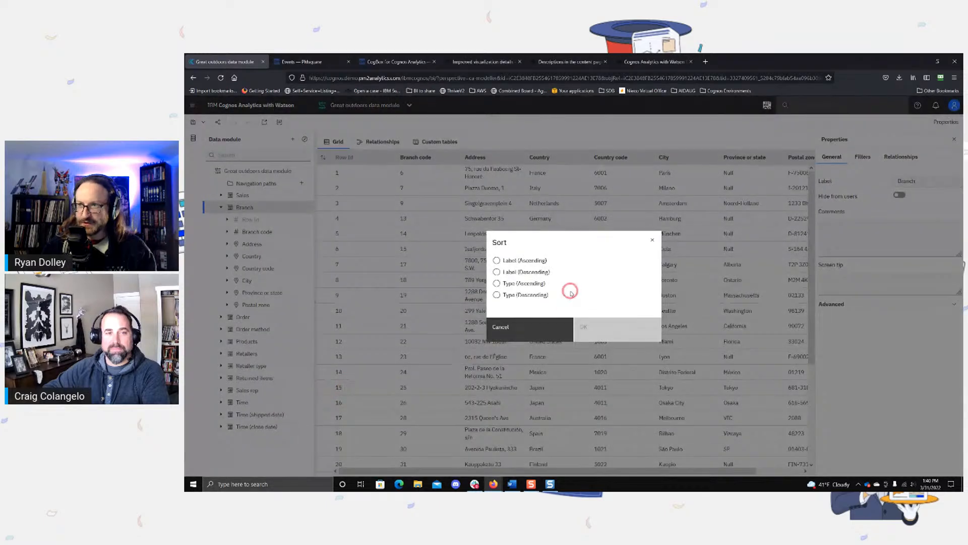
pyautogui.click(497, 295)
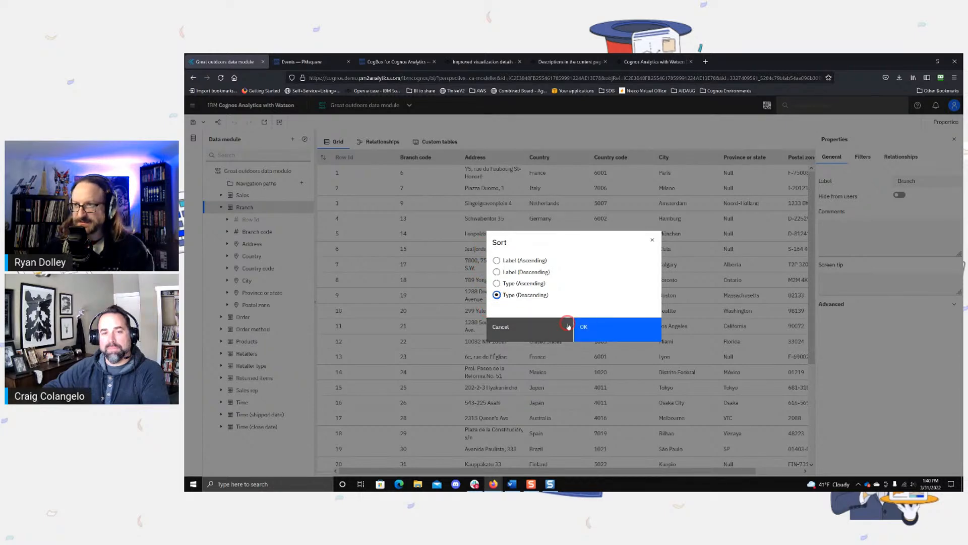
pyautogui.click(587, 327)
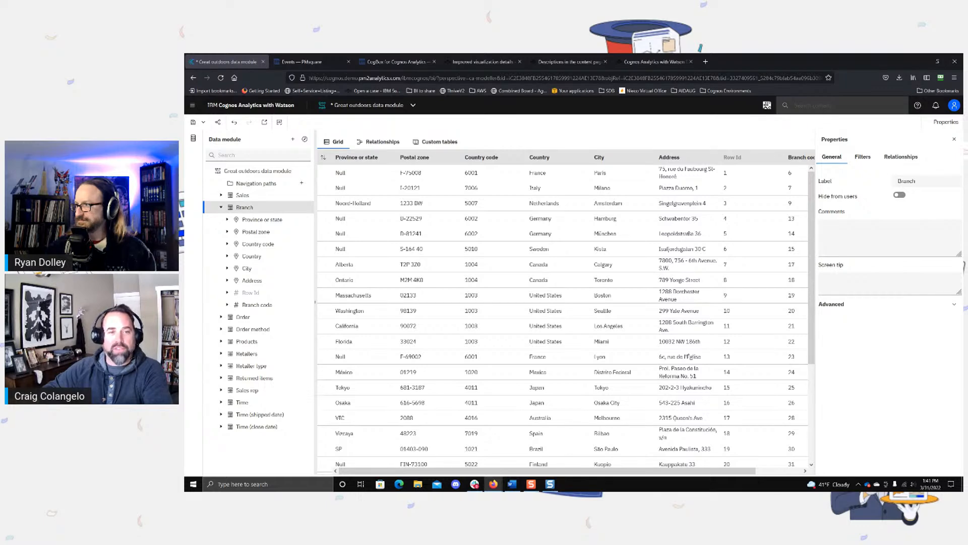
pyautogui.click(221, 208)
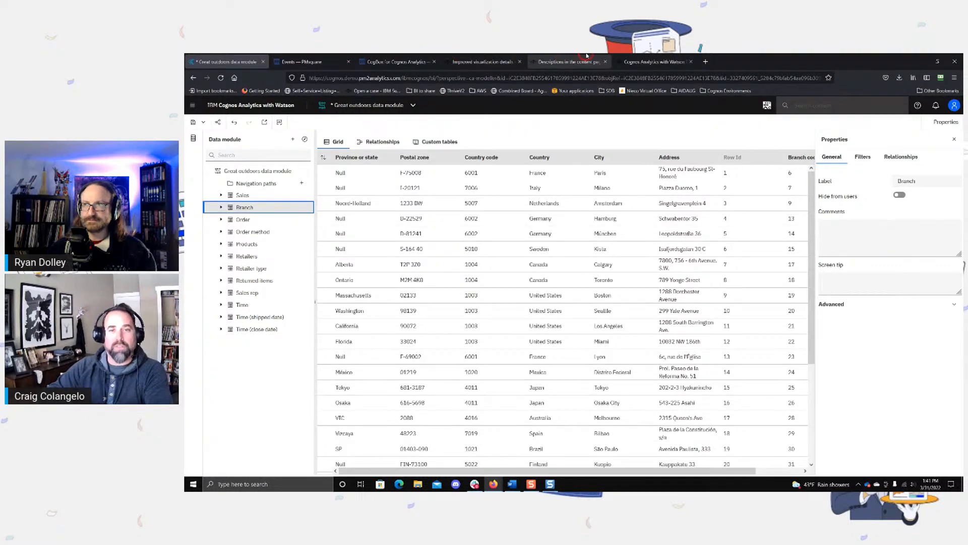
# Step: Read the Alias & Shortcuts beta section of the data modules what's-new post and highlight the contact's name and e-mail
pyautogui.click(639, 62)
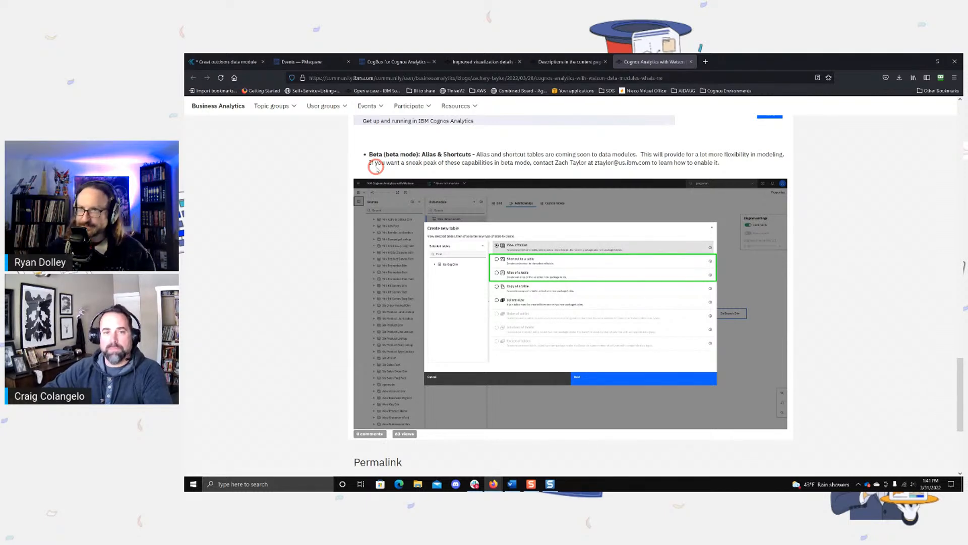
pyautogui.scroll(1, 373, 171)
pyautogui.scroll(-1, 375, 177)
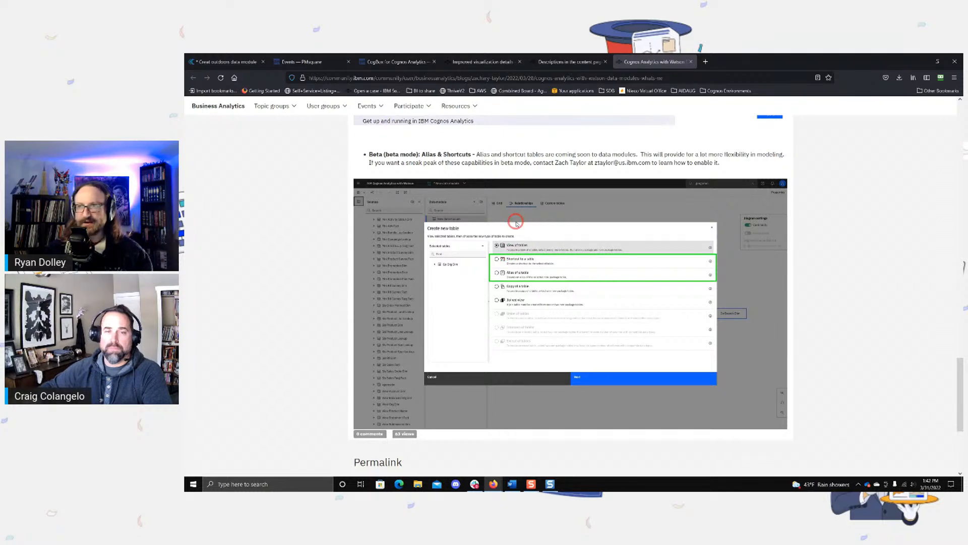
pyautogui.scroll(-1, 551, 285)
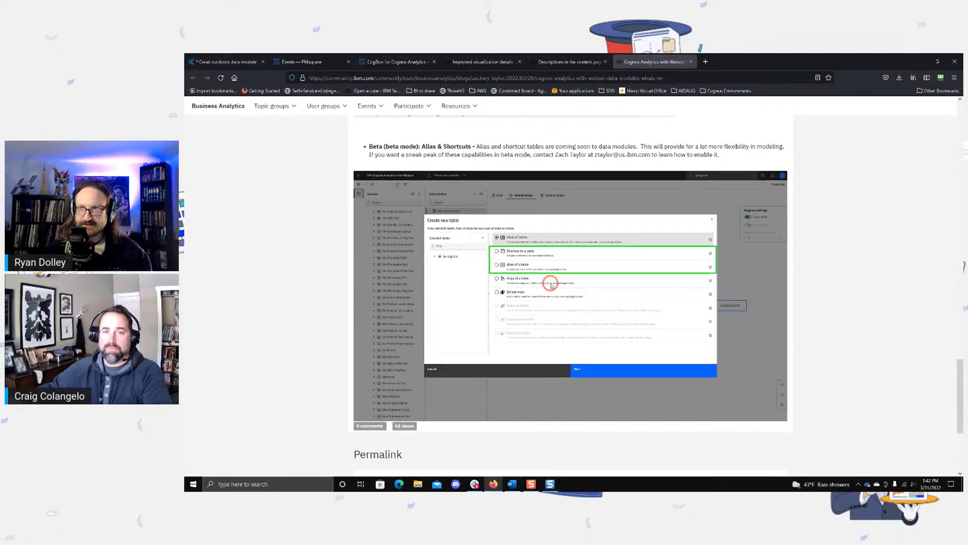
pyautogui.scroll(2, 551, 280)
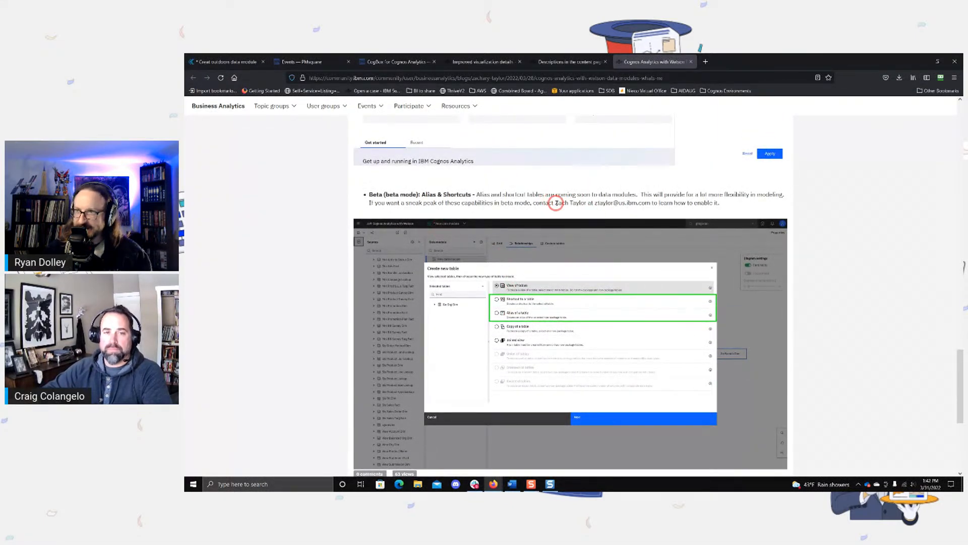
pyautogui.moveTo(556, 202); pyautogui.dragTo(651, 204)
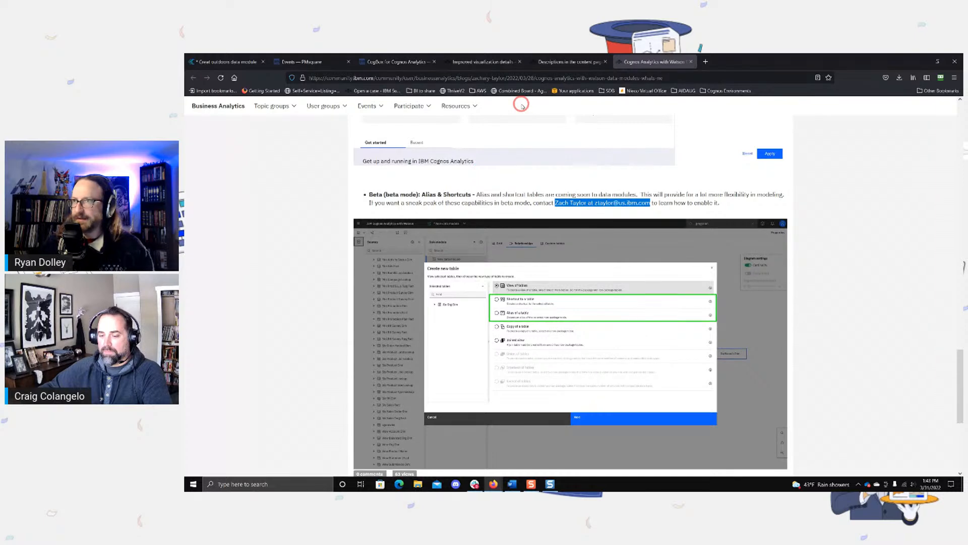
# Step: Switch to the IBM documentation page on improved visualization details in Explorations
pyautogui.click(333, 58)
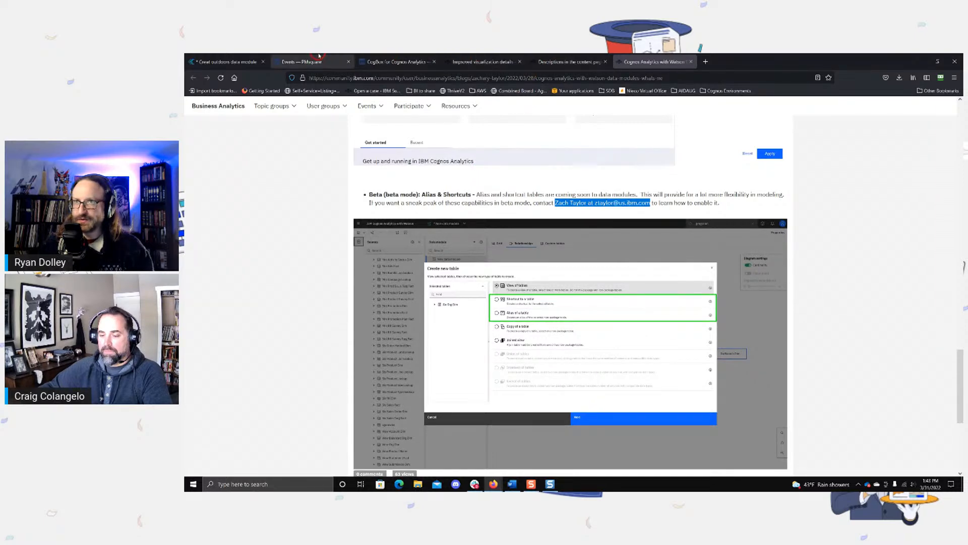
pyautogui.click(391, 58)
pyautogui.click(475, 58)
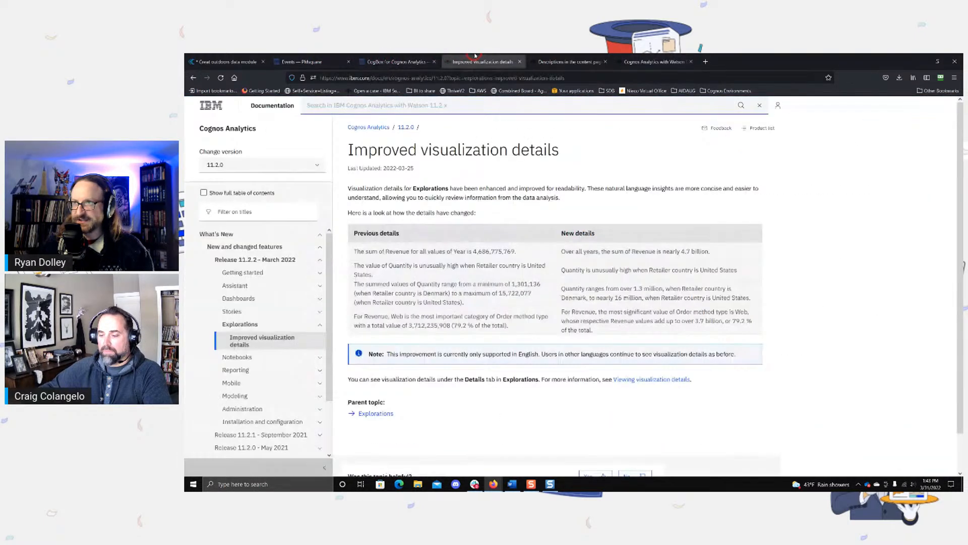
# Step: Switch back to Cognos Analytics and return from the data module to the 11.2 livestream content folder
pyautogui.click(227, 62)
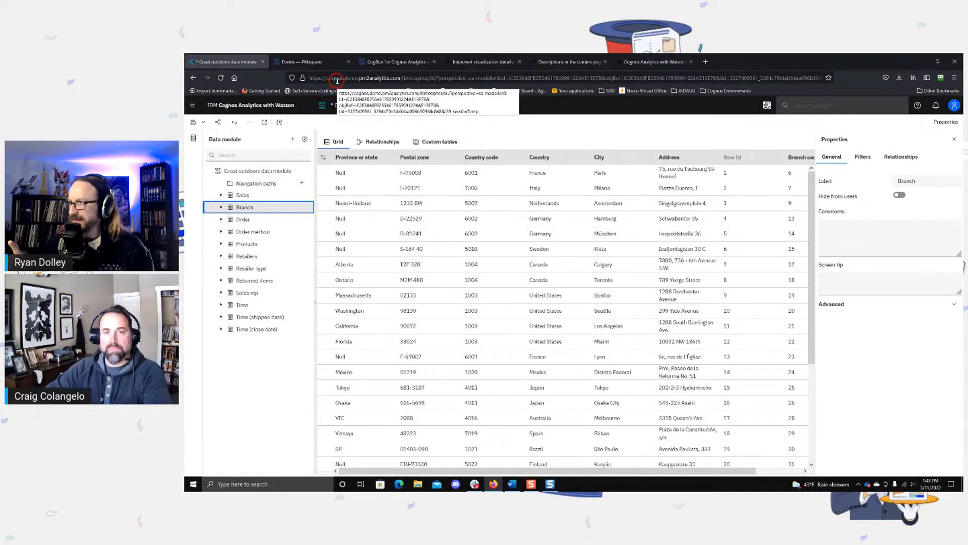
pyautogui.click(201, 107)
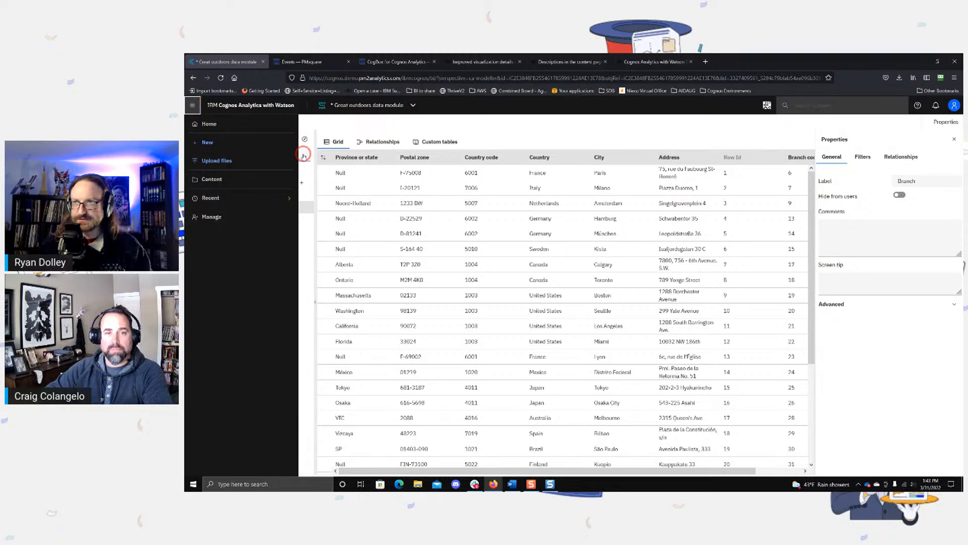
pyautogui.click(353, 104)
pyautogui.click(356, 129)
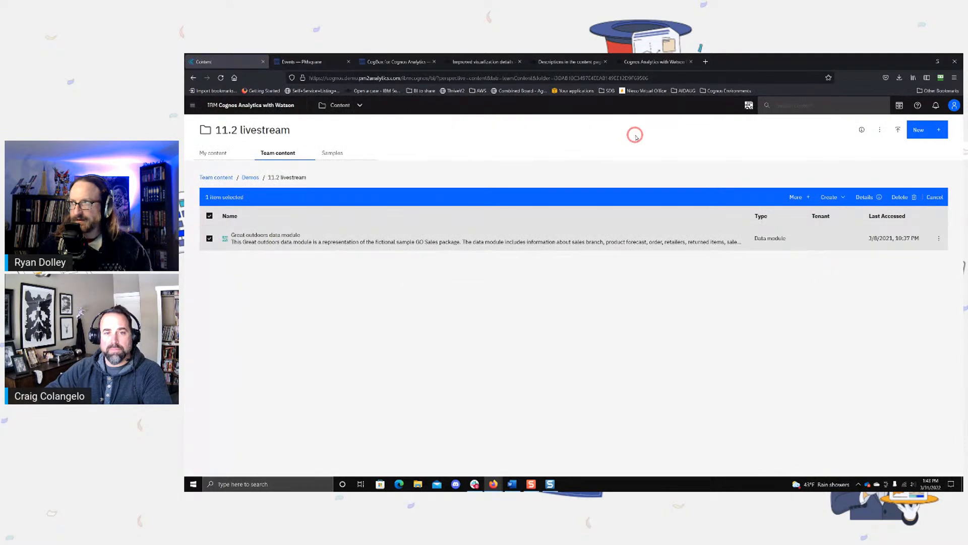
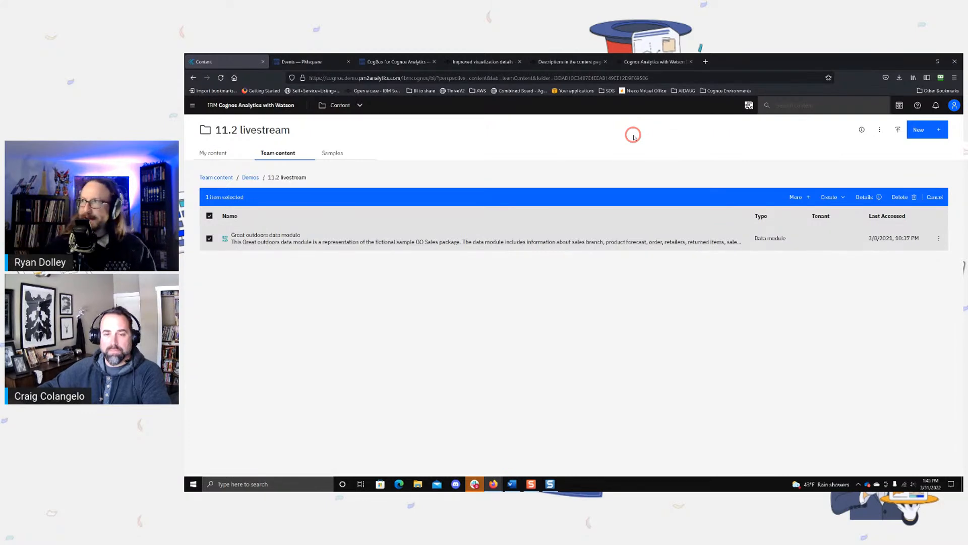
# Step: Open the personal parameters and show the calendar for the _as_of_date parameter
pyautogui.click(899, 104)
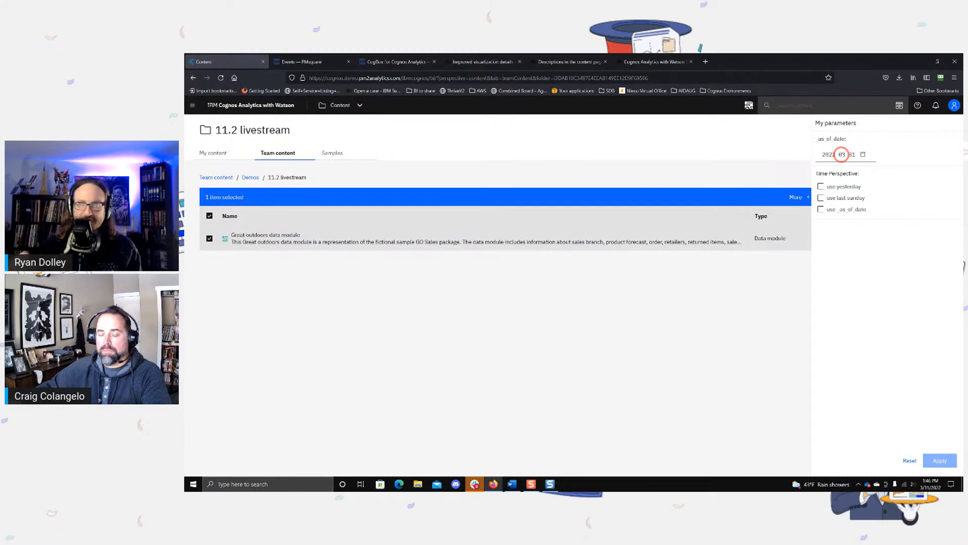
pyautogui.click(841, 154)
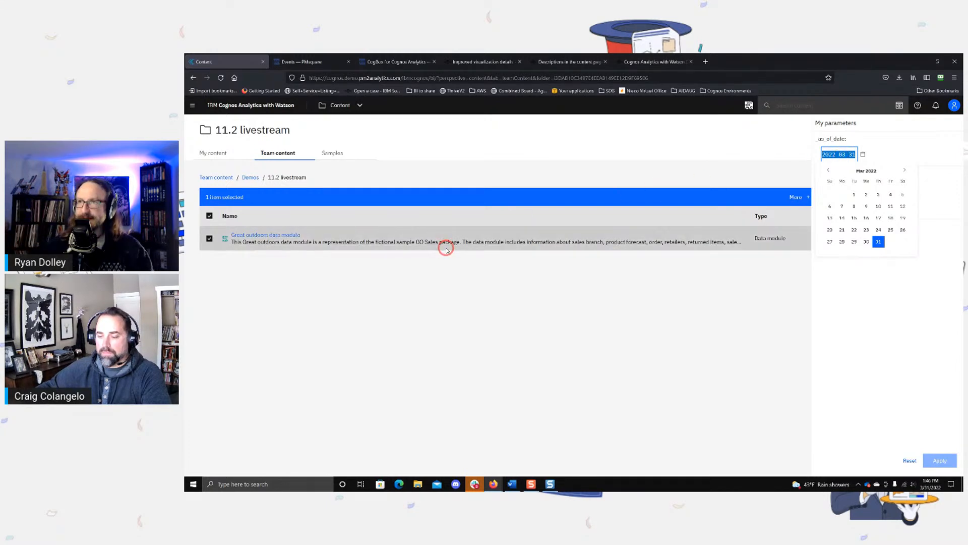
# Step: Find the section on relative date analysis using a dynamic _as_of_date parameter in the data modules what's-new post
pyautogui.click(389, 65)
pyautogui.click(482, 62)
pyautogui.click(568, 61)
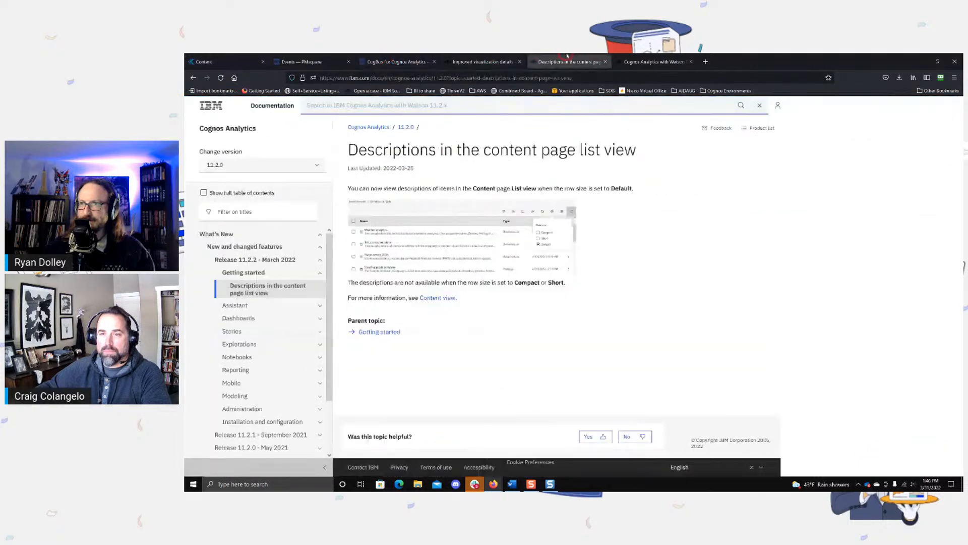
pyautogui.click(653, 61)
pyautogui.scroll(6, 566, 193)
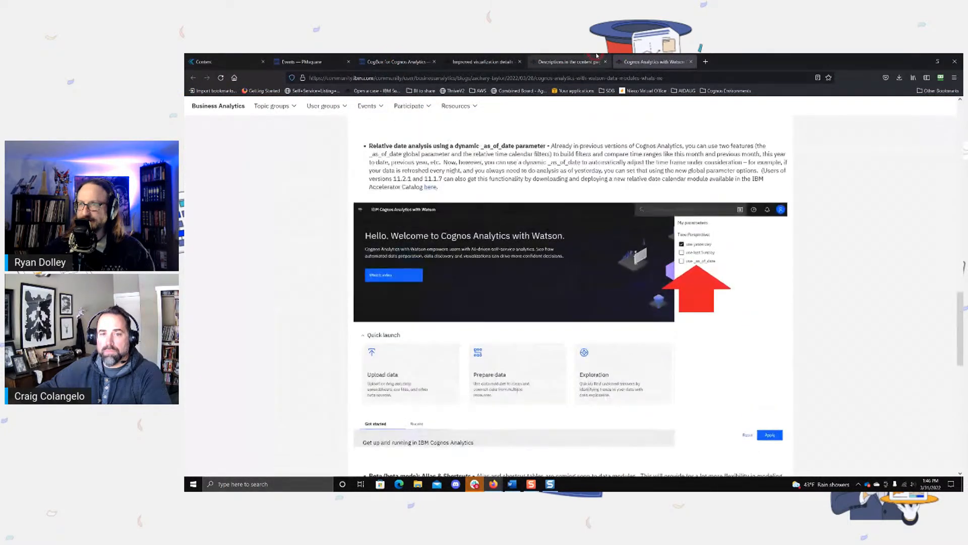
pyautogui.click(594, 56)
pyautogui.click(491, 56)
pyautogui.click(434, 56)
pyautogui.click(452, 57)
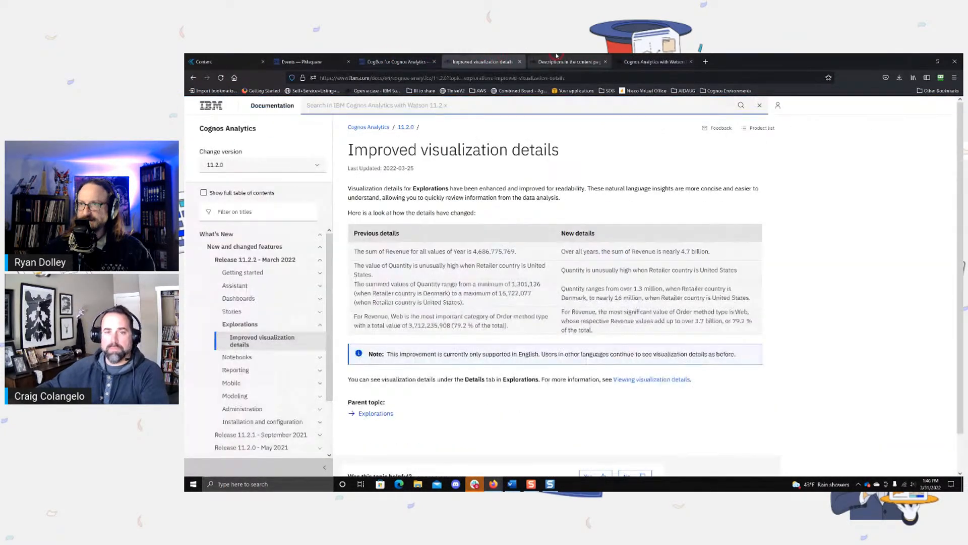
pyautogui.click(537, 56)
pyautogui.click(644, 57)
pyautogui.scroll(5, 510, 225)
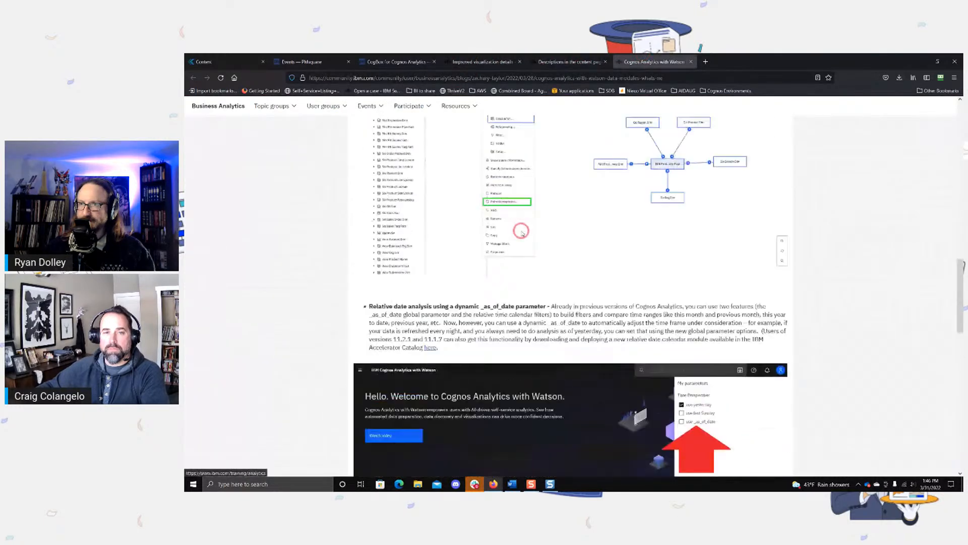
pyautogui.scroll(-3, 503, 226)
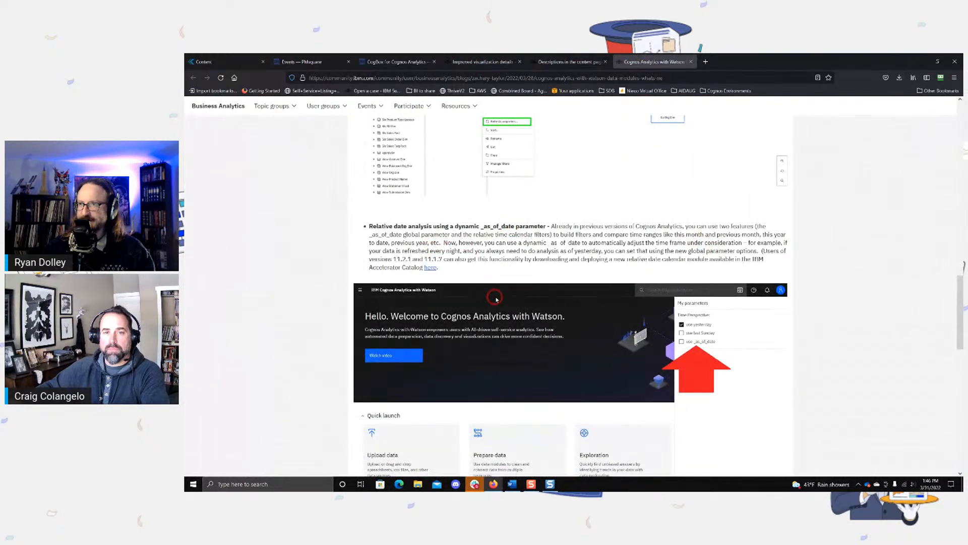
# Step: Open the post's Accelerator Catalog link for the relative date calendar module, then return to the post's dynamic _as_of_date section
pyautogui.click(432, 268)
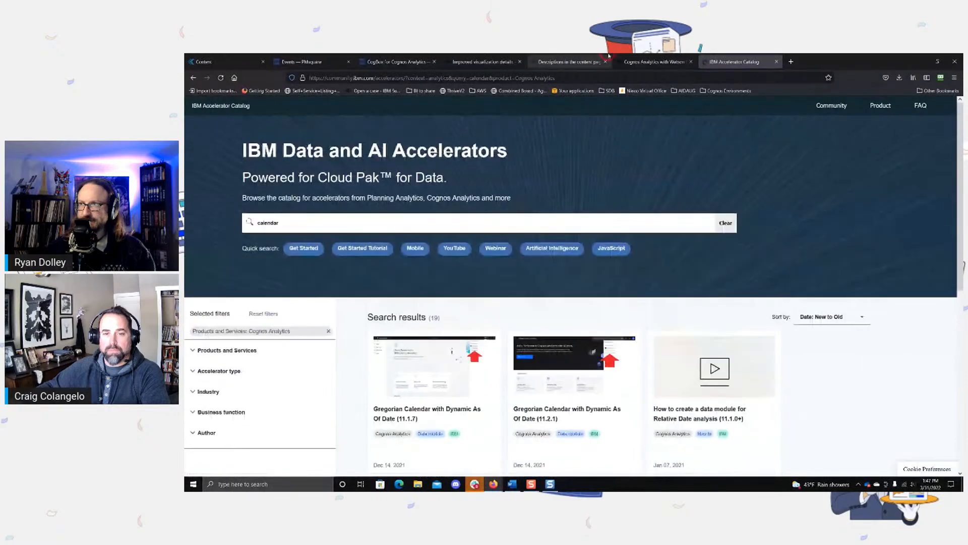
pyautogui.hotkey('ctrl', 'shift', 'Tab')
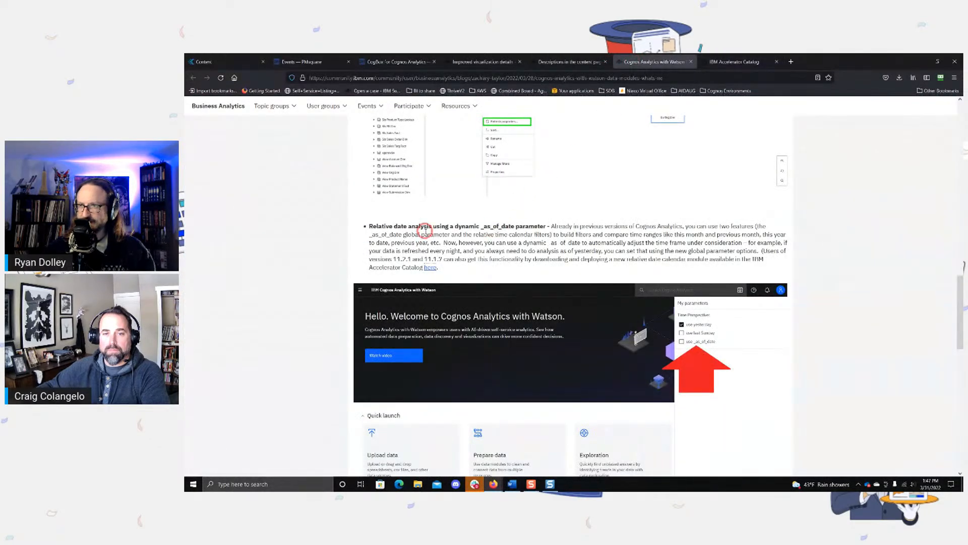
pyautogui.scroll(-5, 434, 233)
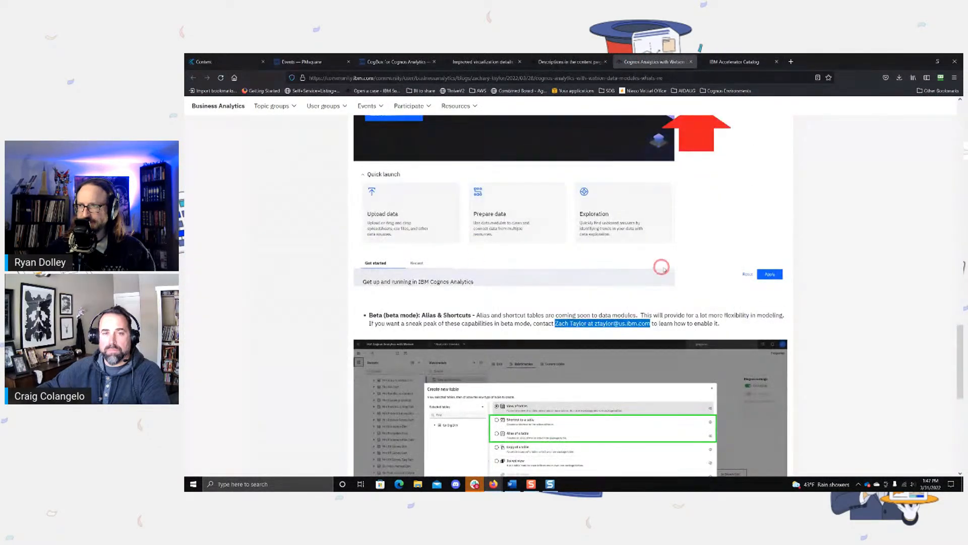
pyautogui.scroll(3, 422, 270)
pyautogui.scroll(2, 506, 268)
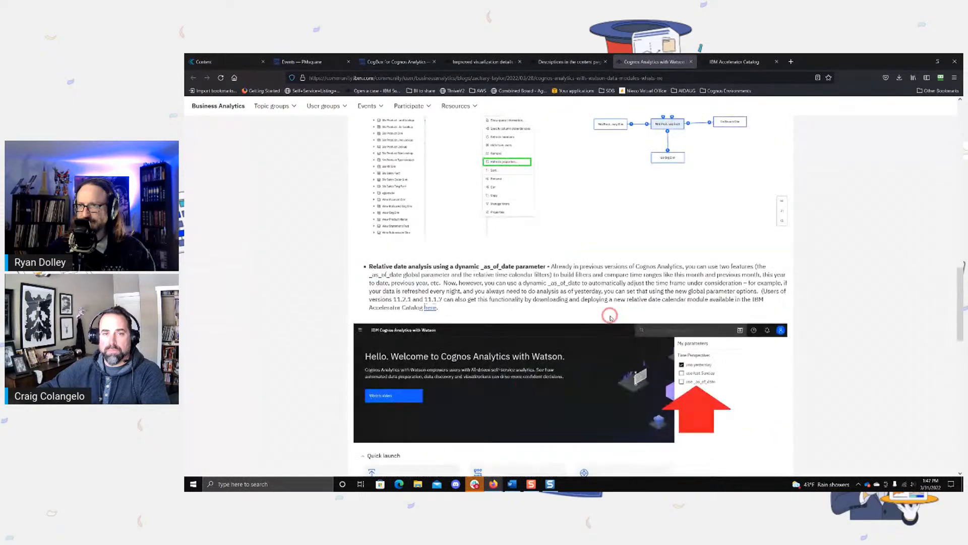
# Step: Read the catalog's Gregorian Calendar with Dynamic As Of Date (11.2.1) accelerator page and open its set up guide
pyautogui.click(746, 63)
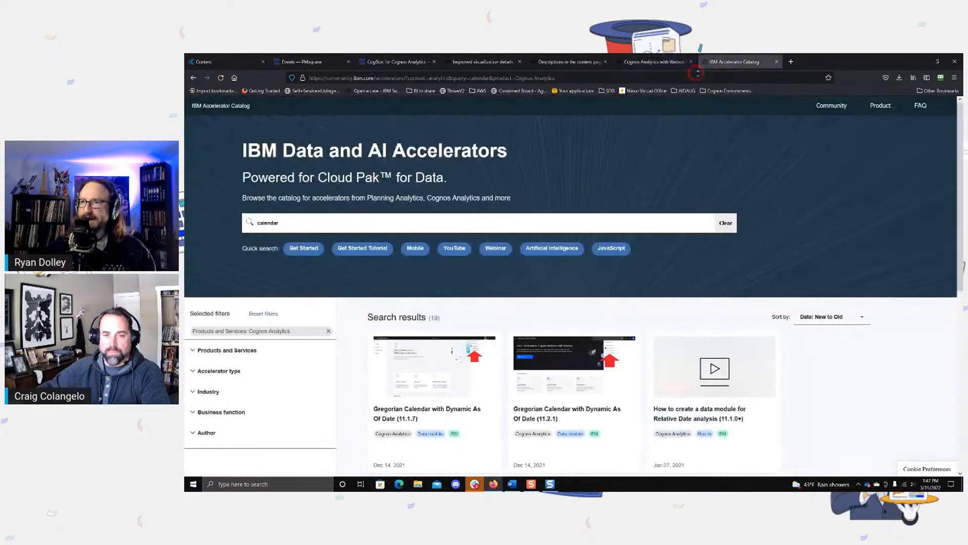
pyautogui.scroll(-3, 474, 242)
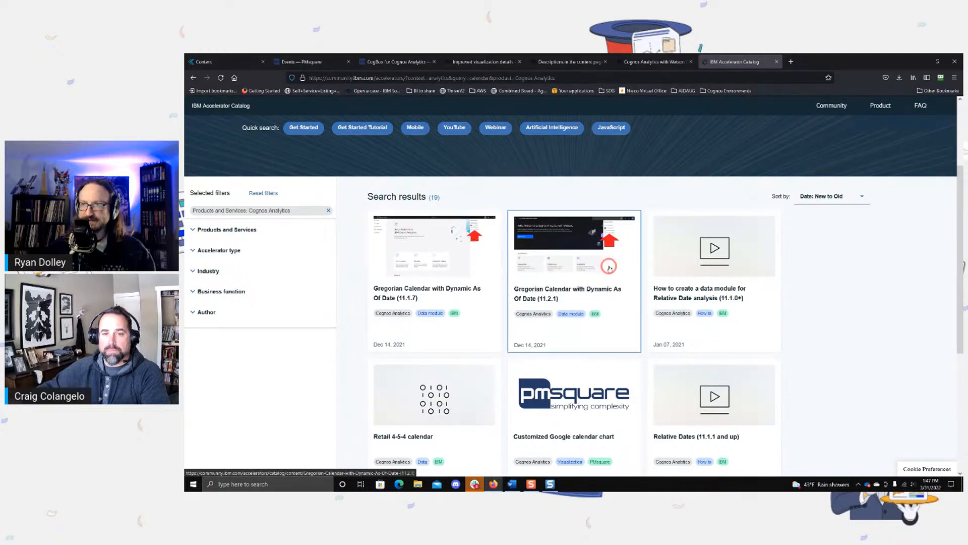
pyautogui.click(578, 246)
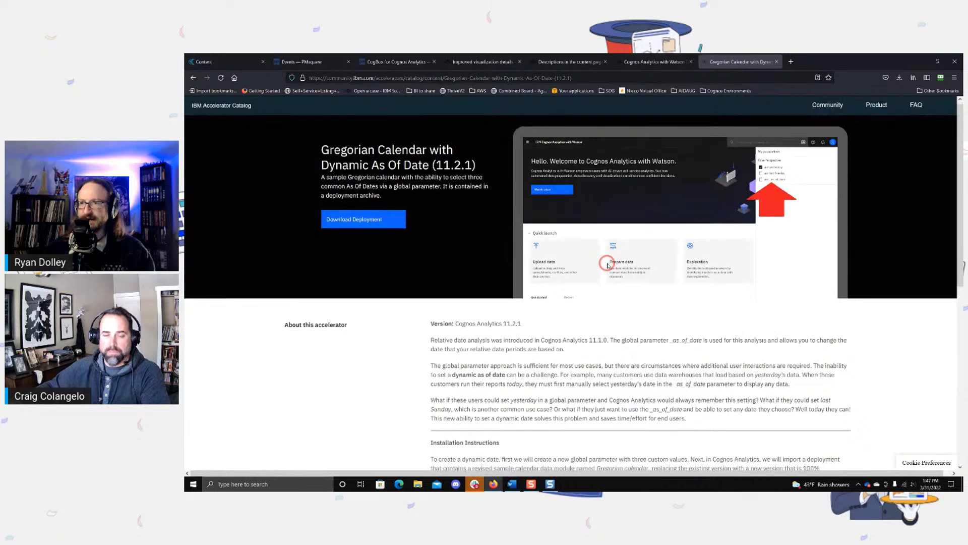
pyautogui.scroll(-4, 607, 264)
pyautogui.scroll(2, 651, 272)
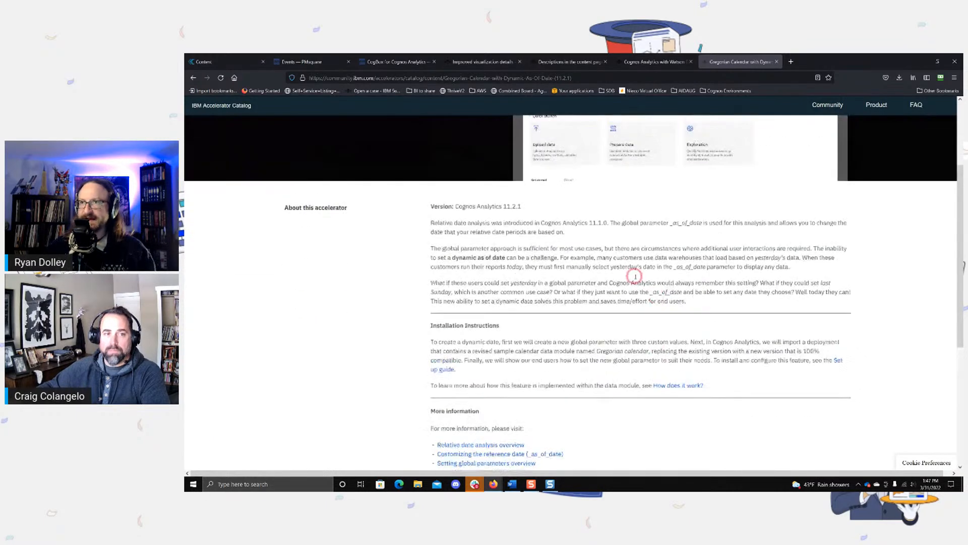
pyautogui.scroll(-1, 579, 247)
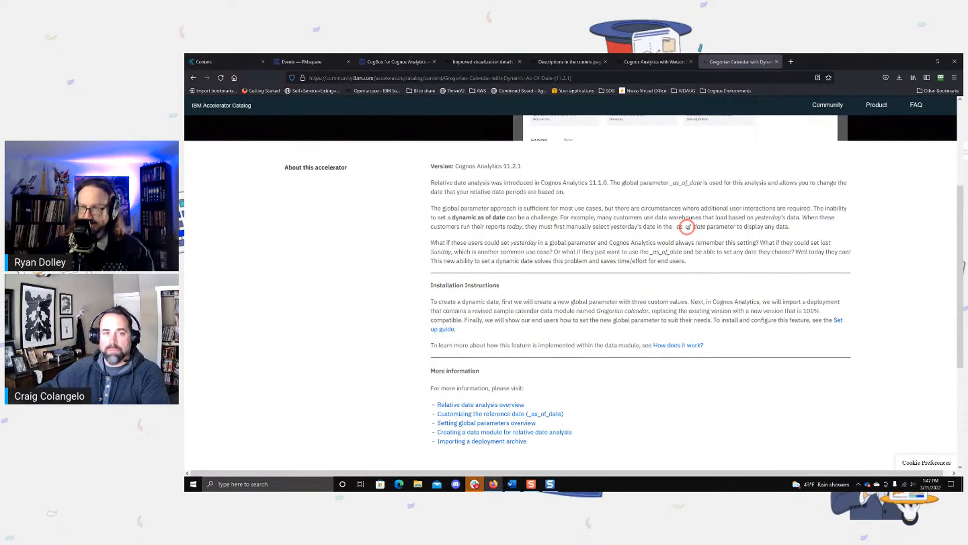
pyautogui.click(838, 320)
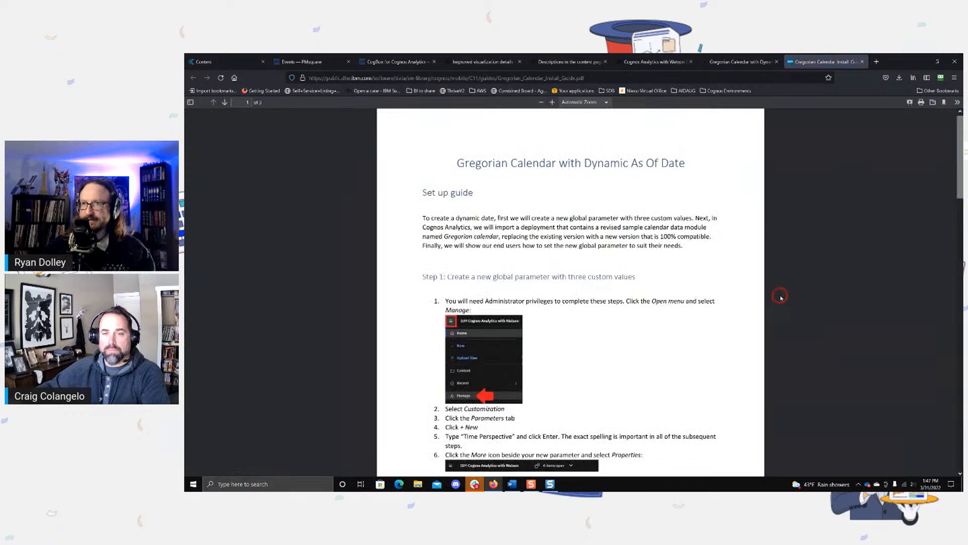
# Step: Switch back to Cognos Analytics and open the global parameters in the Customization management settings
pyautogui.click(748, 58)
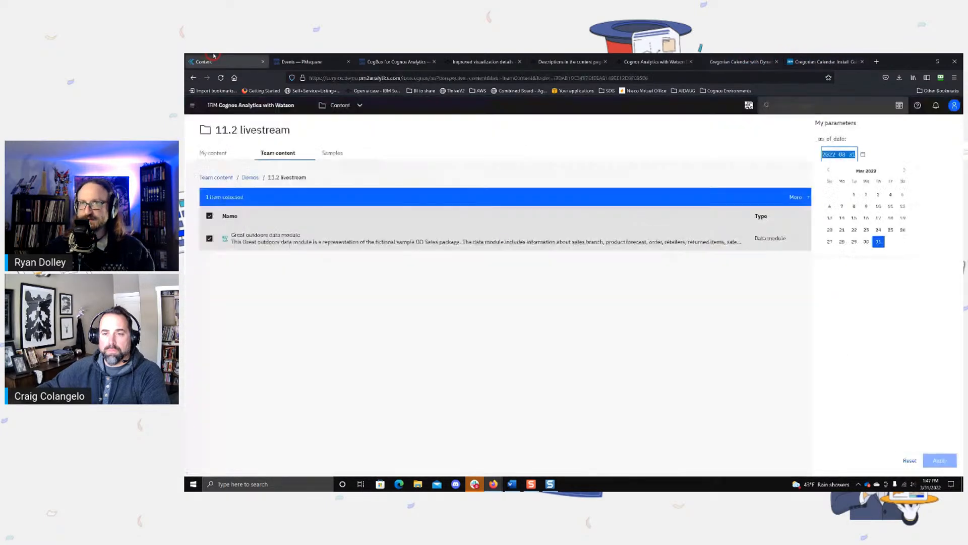
pyautogui.click(227, 61)
pyautogui.click(194, 106)
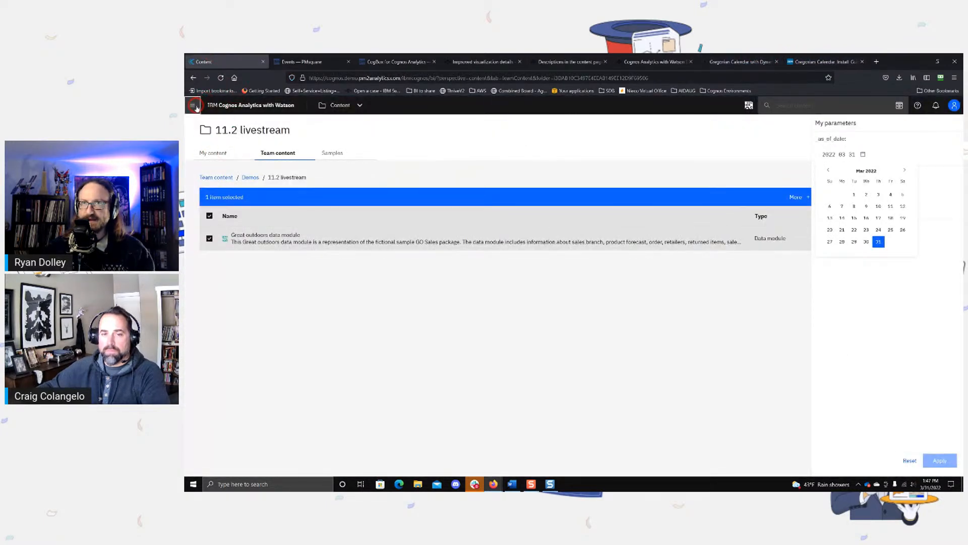
pyautogui.click(211, 219)
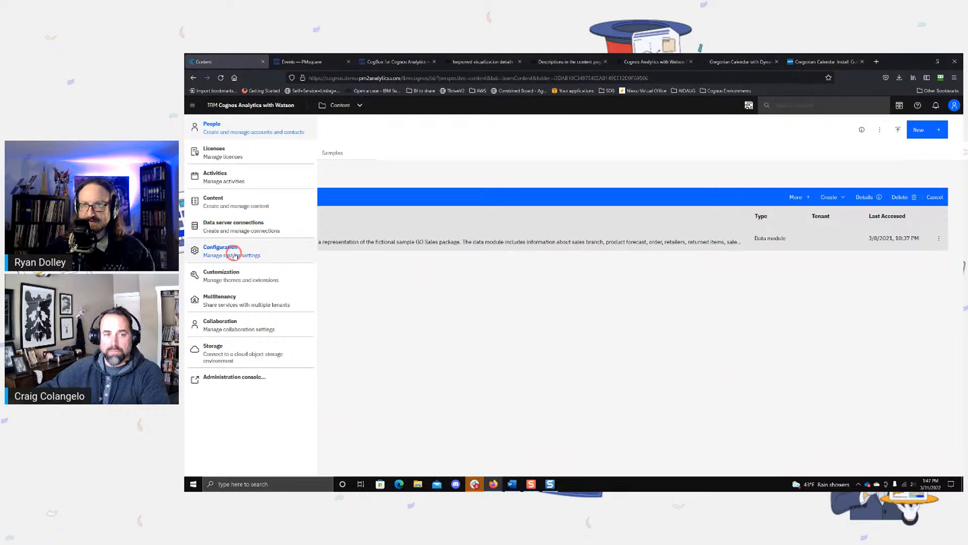
pyautogui.click(233, 252)
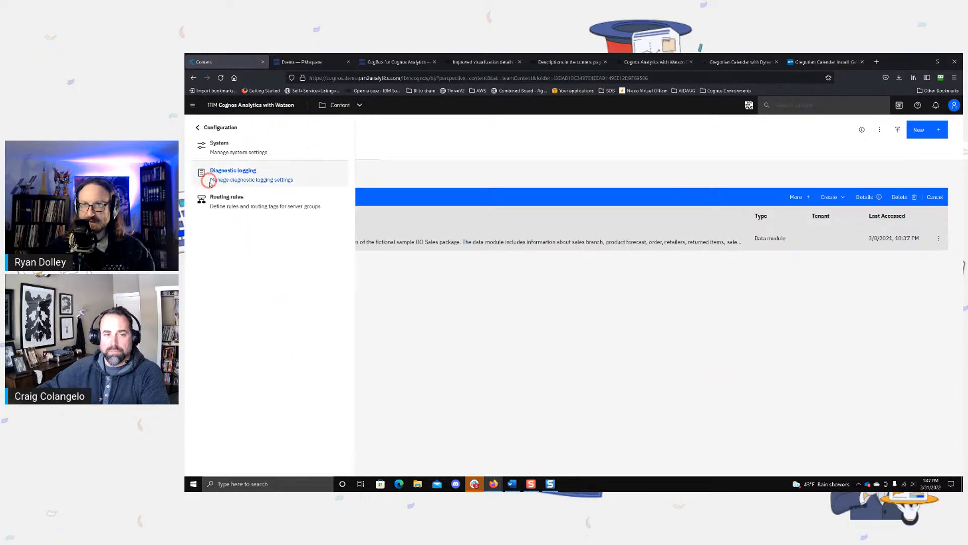
pyautogui.click(198, 129)
pyautogui.click(249, 267)
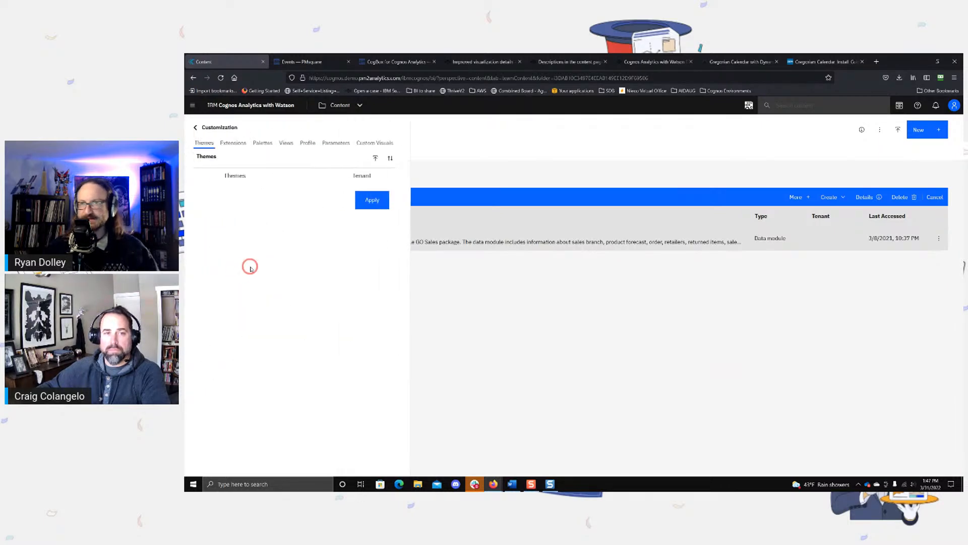
pyautogui.click(339, 144)
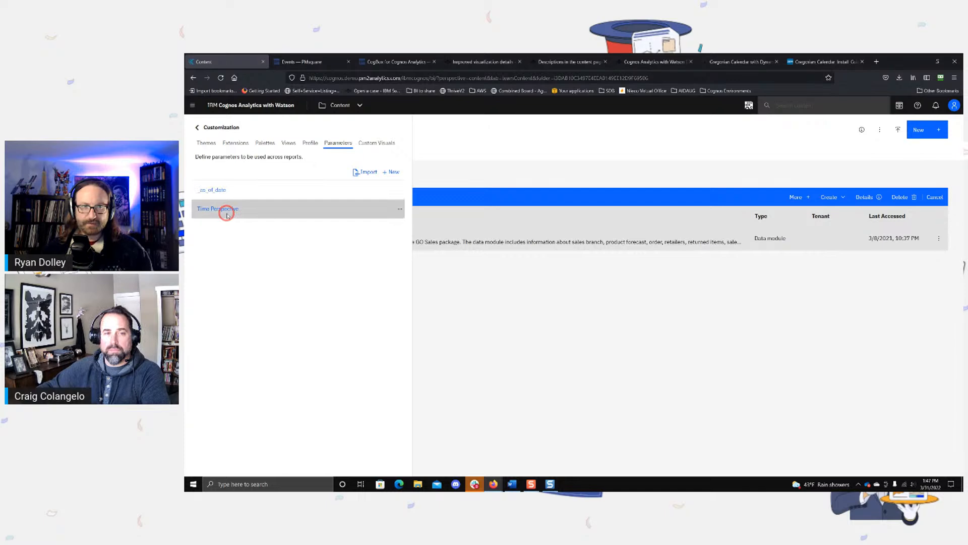
pyautogui.click(400, 211)
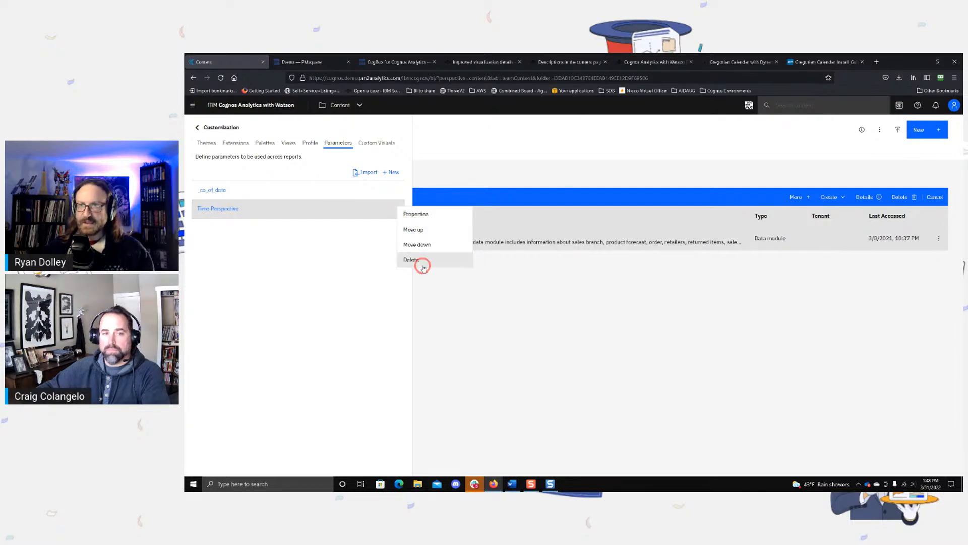
pyautogui.click(391, 172)
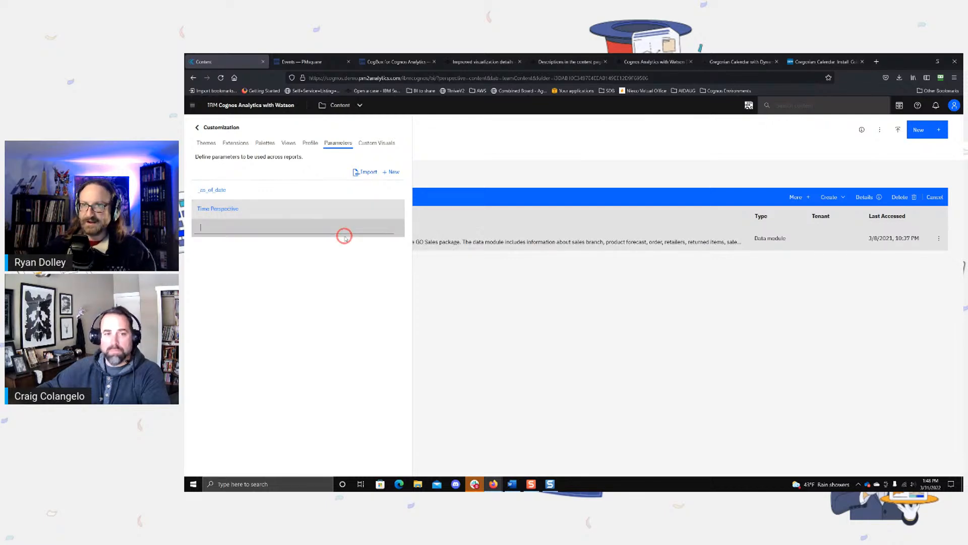
pyautogui.click(243, 210)
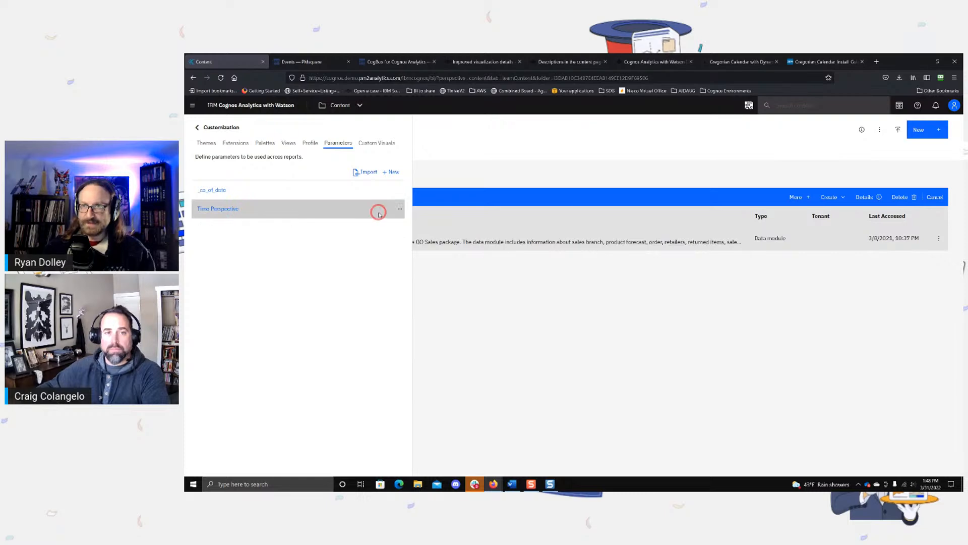
# Step: Open the Time Perspective parameter's properties and display its custom values
pyautogui.click(398, 207)
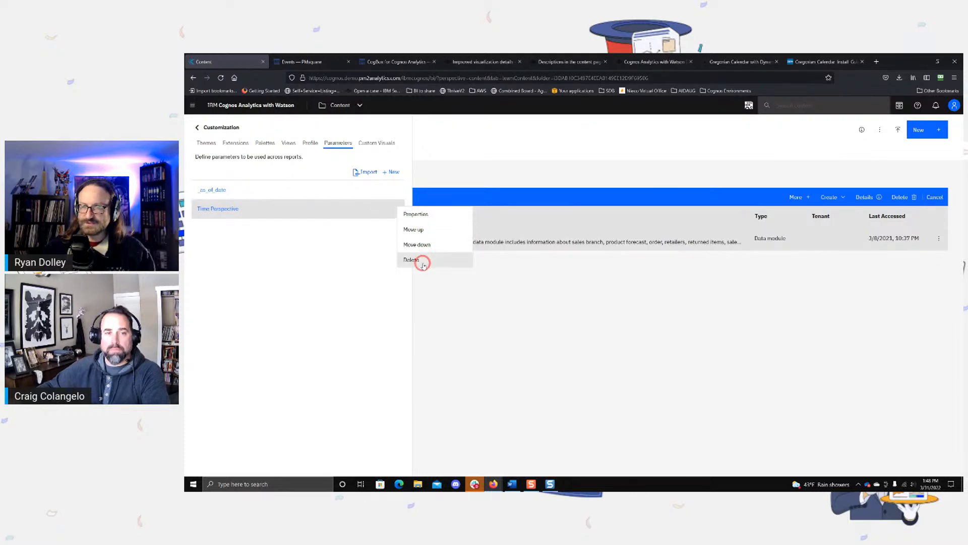
pyautogui.click(419, 216)
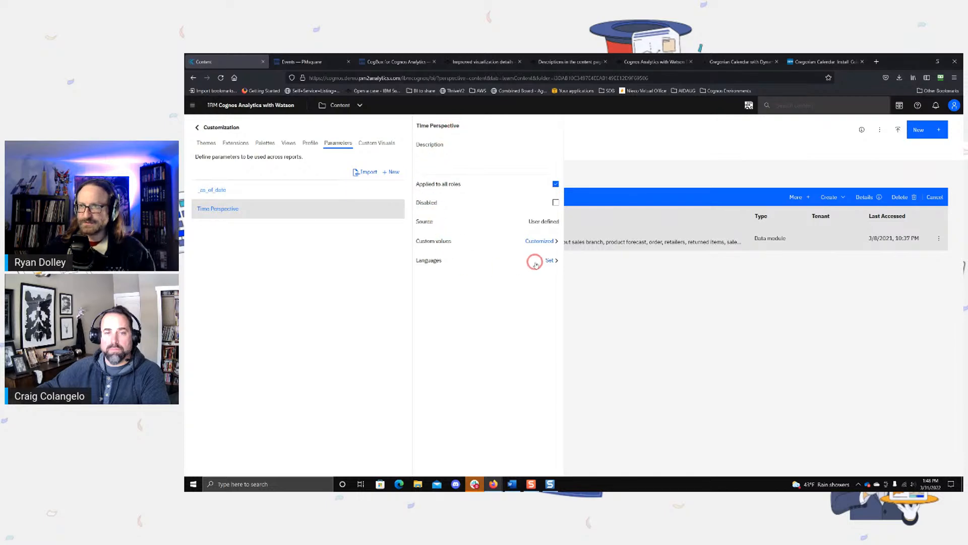
pyautogui.click(538, 242)
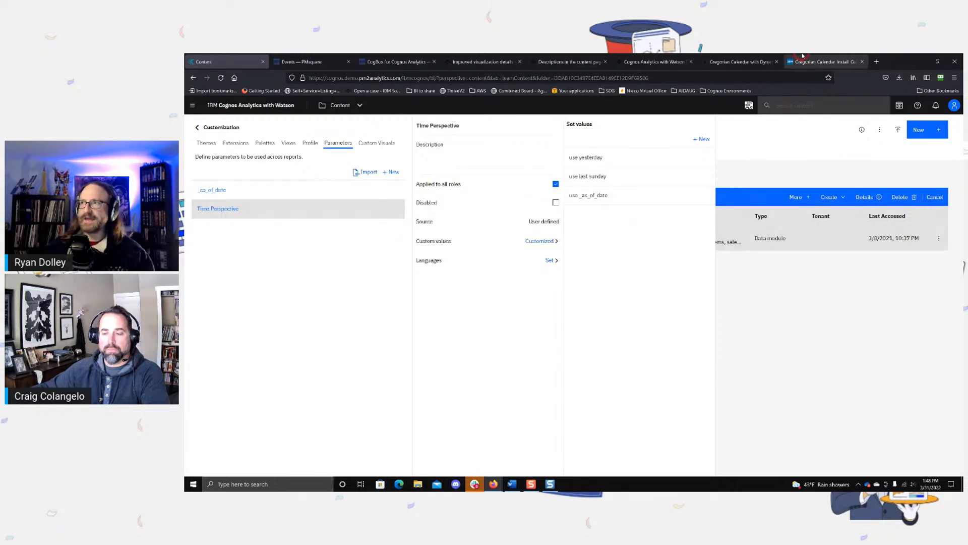
# Step: Reread the description and installation instructions on the Gregorian Calendar with Dynamic As Of Date accelerator page
pyautogui.click(822, 62)
pyautogui.click(747, 62)
pyautogui.scroll(3, 666, 190)
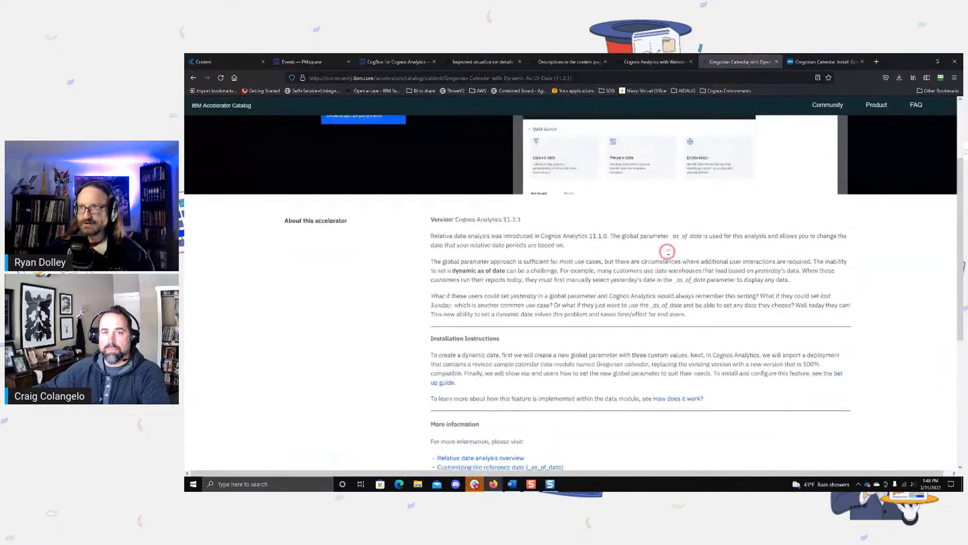
pyautogui.scroll(-2, 538, 222)
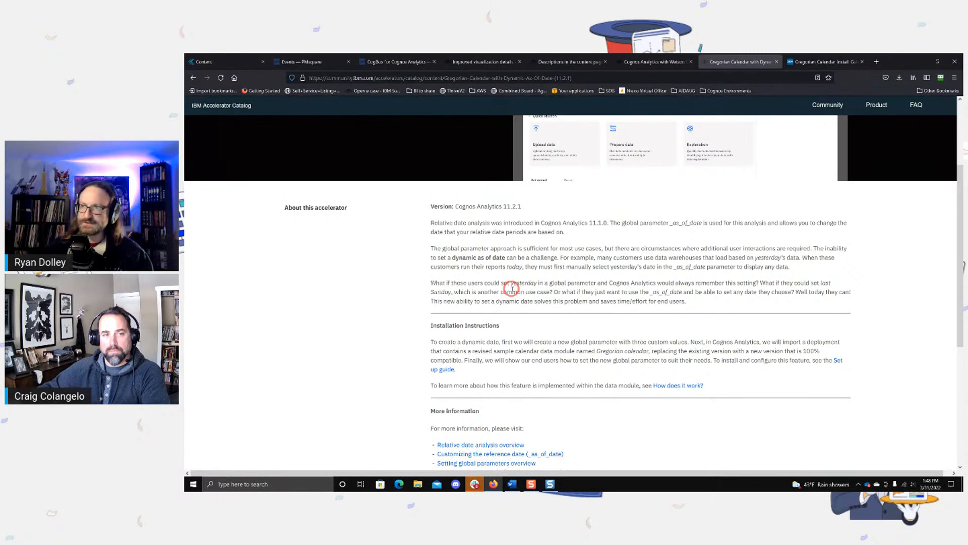
pyautogui.scroll(1, 512, 288)
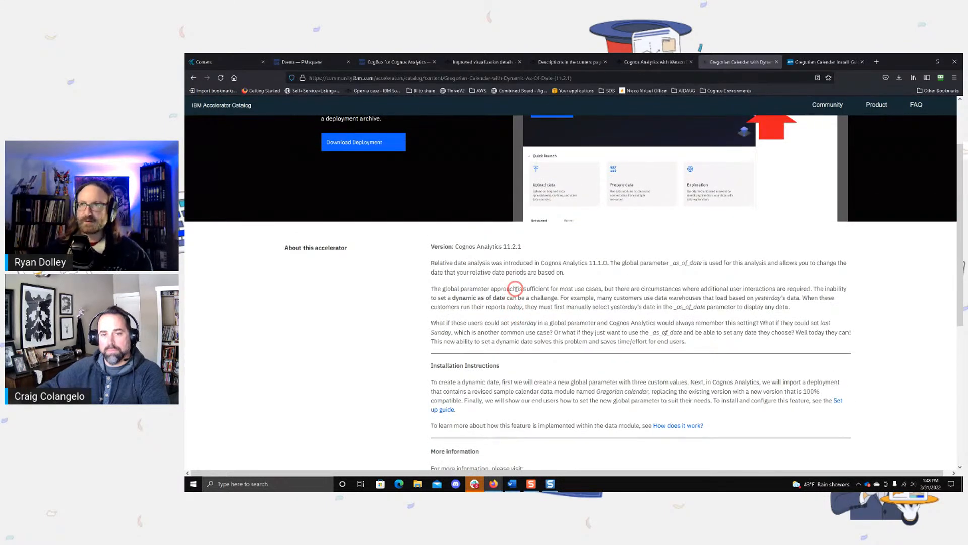
# Step: Return to the Cognos Analytics content page, close the customization settings and open the personal parameters
pyautogui.click(232, 58)
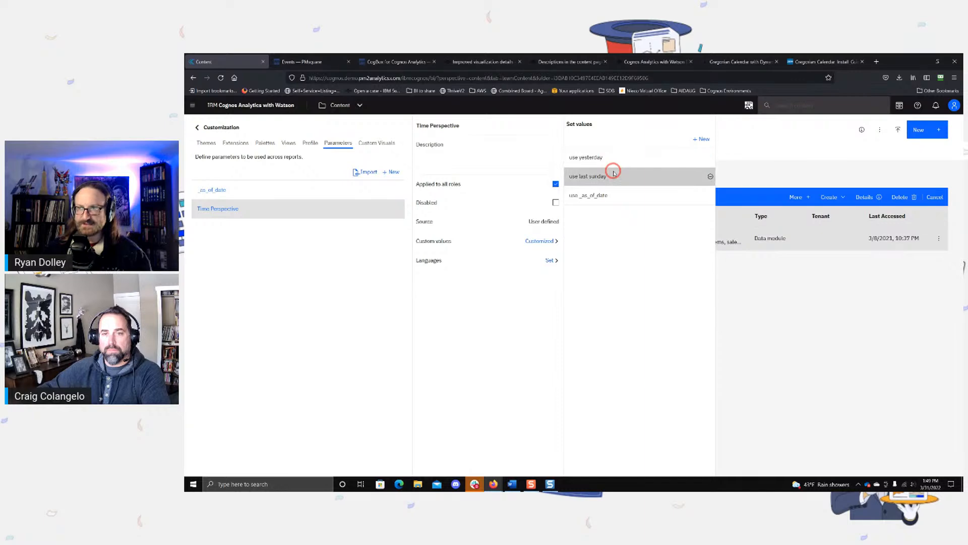
pyautogui.click(858, 324)
pyautogui.click(899, 105)
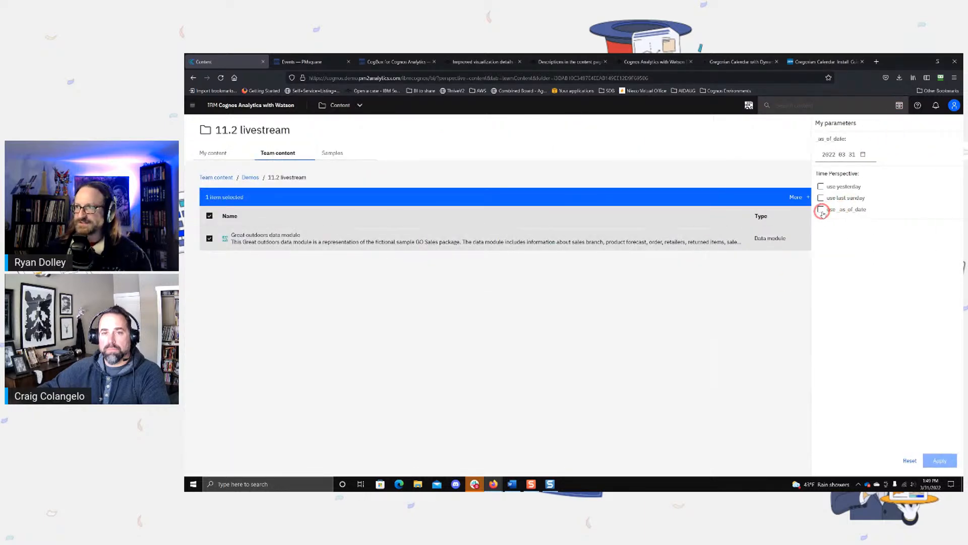
# Step: Try the Time Perspective choices, replacing "use _as_of_date" with "use yesterday", and close the parameters without applying them
pyautogui.click(820, 208)
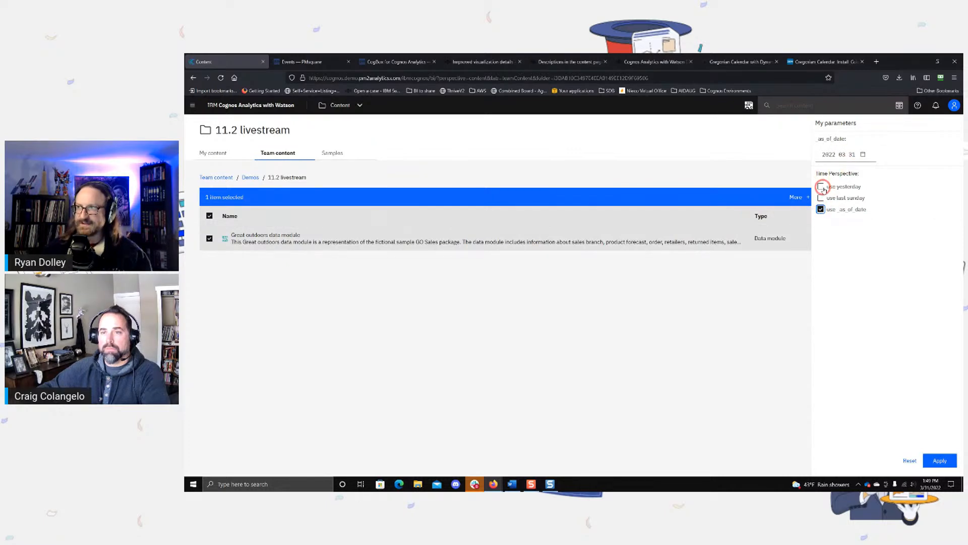
pyautogui.click(820, 186)
pyautogui.click(820, 209)
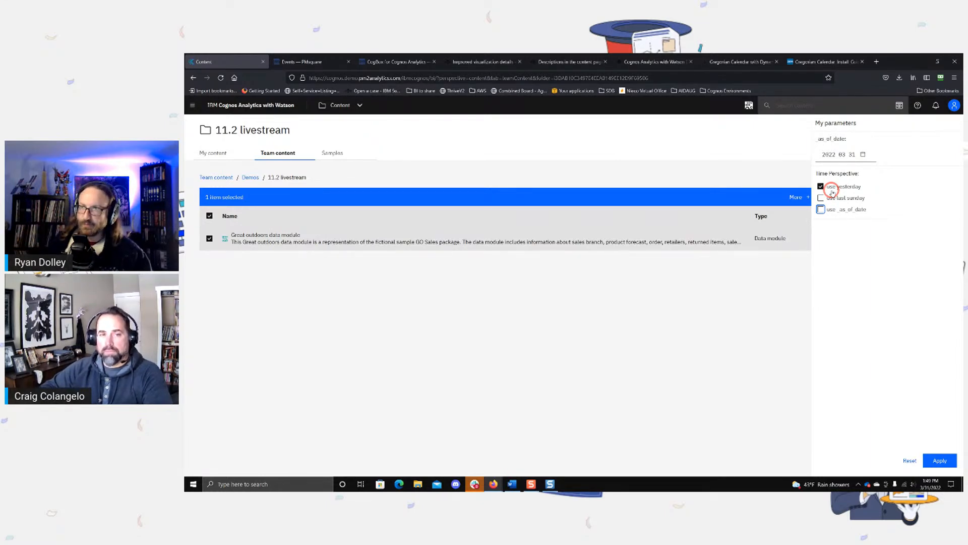
pyautogui.click(626, 140)
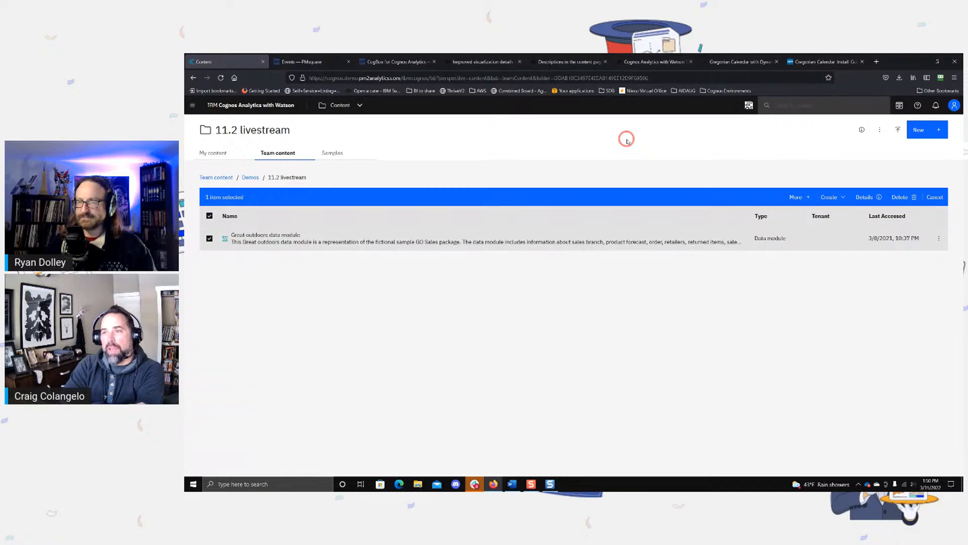
# Step: Show the My content list, and return to the Release 11.2.2 - March 2022 overview in the IBM documentation
pyautogui.click(222, 151)
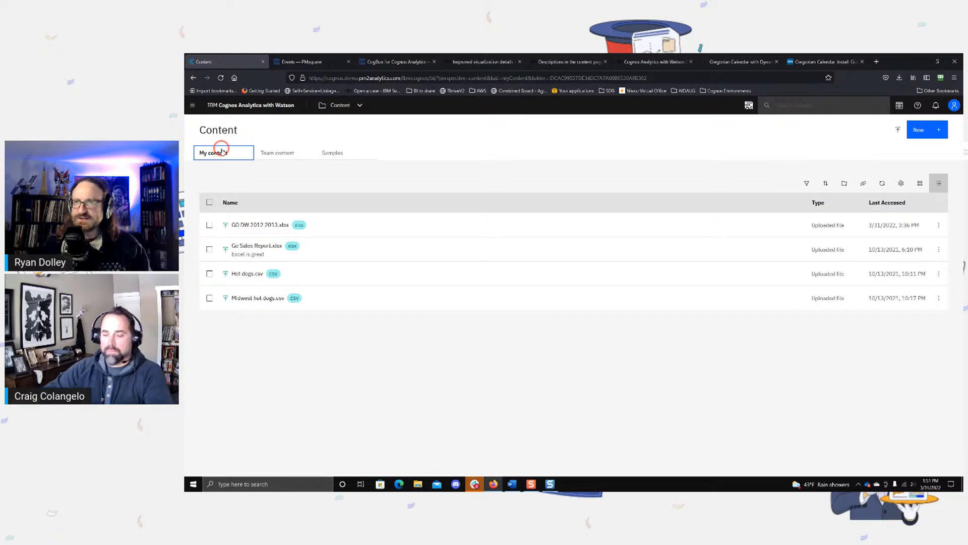
pyautogui.click(568, 62)
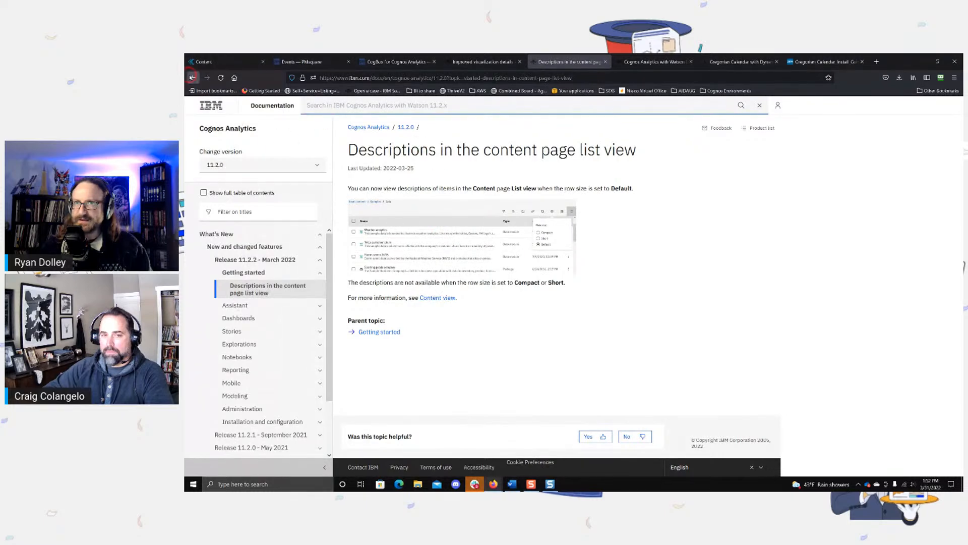
pyautogui.scroll(-1, 367, 170)
pyautogui.click(193, 78)
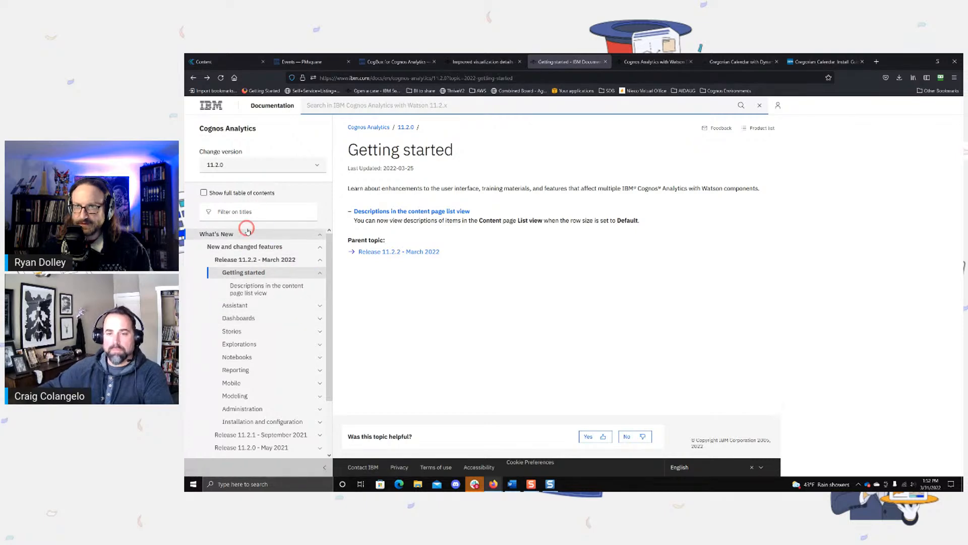
pyautogui.click(193, 78)
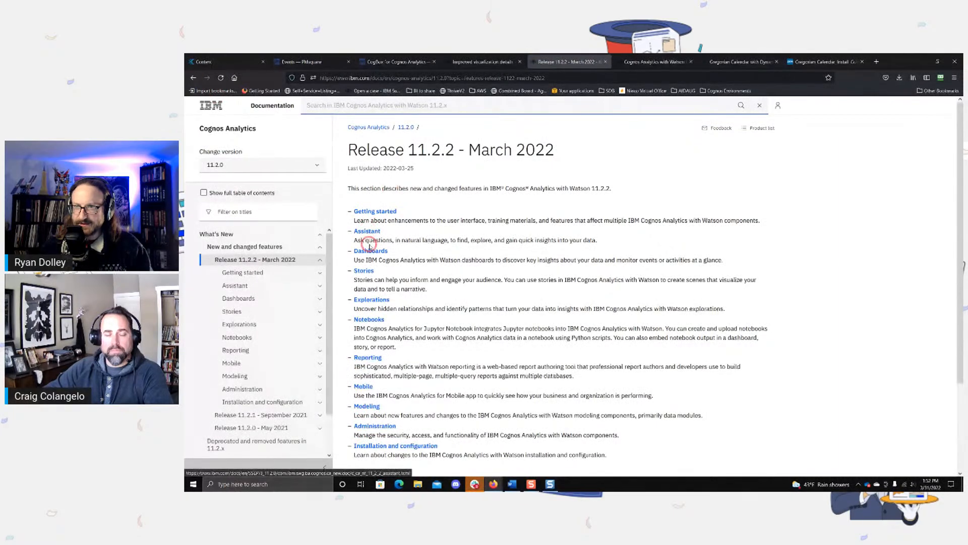
# Step: Open the Improved visualization details topic under Explorations in the 11.2.2 release documentation
pyautogui.scroll(-1, 377, 251)
pyautogui.click(377, 259)
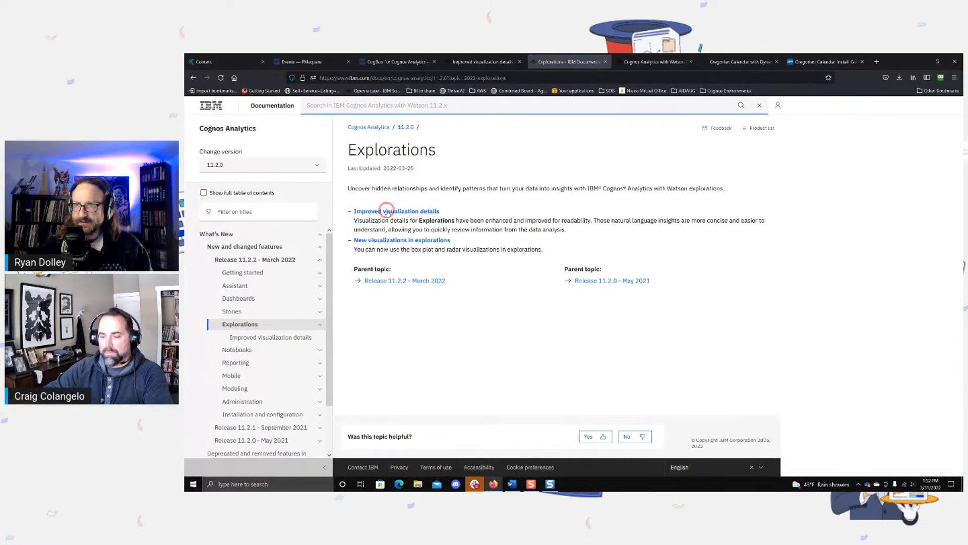
pyautogui.click(389, 211)
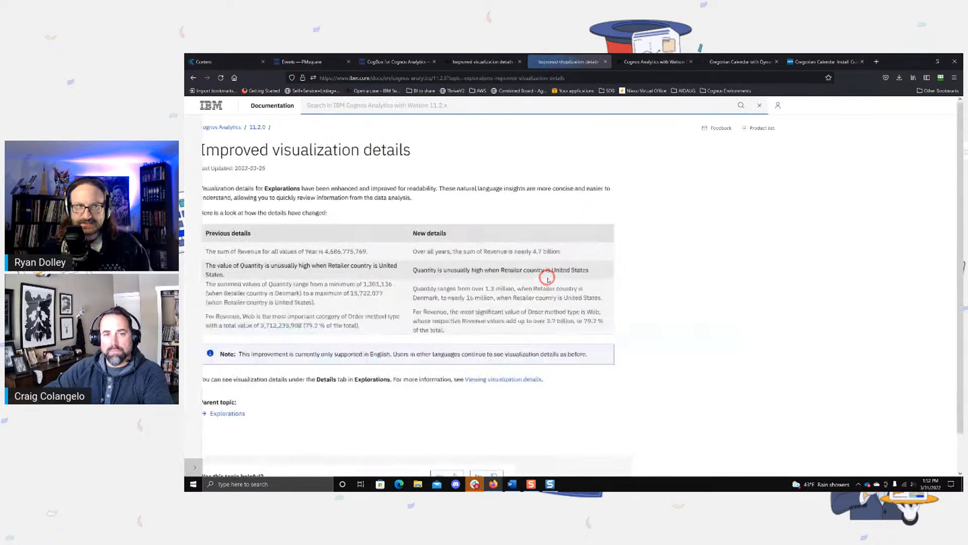